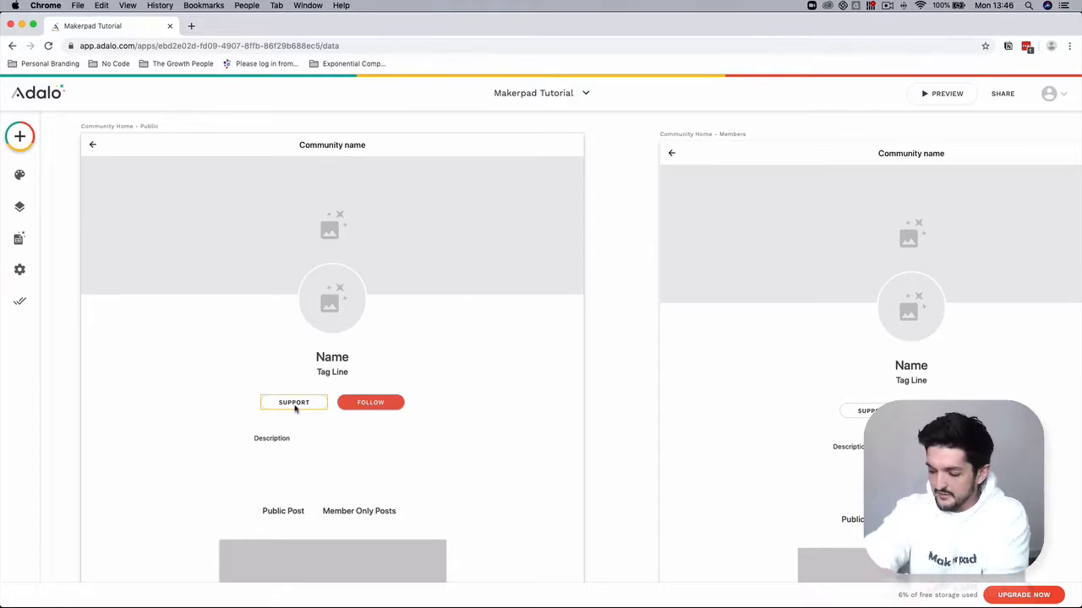
Extend the Support button's text on the Community Home - Public screen with "(" and the Current Community's Monthly Price
click(295, 408)
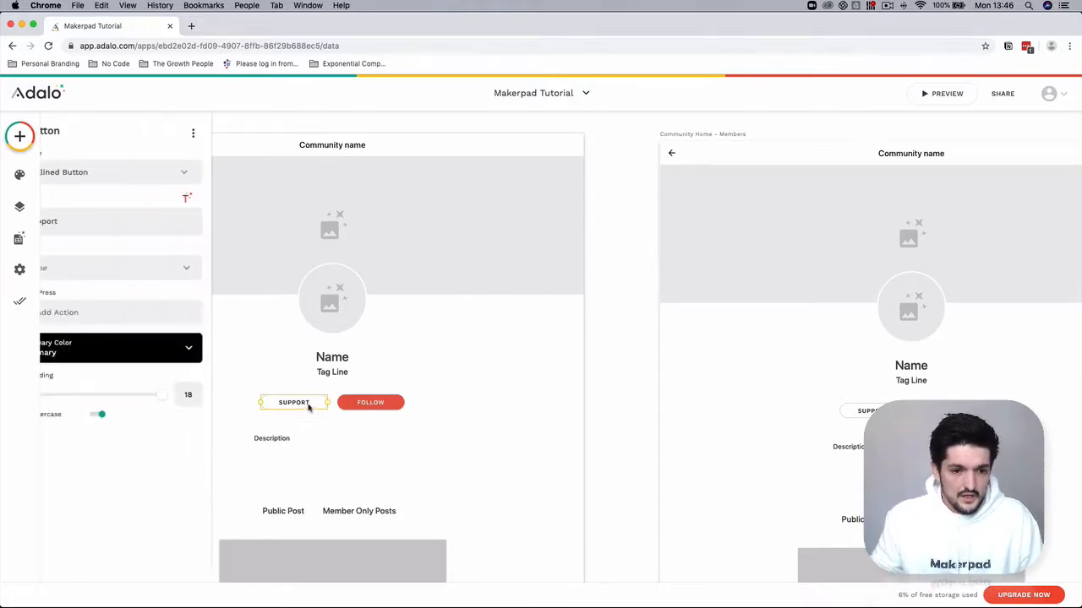
click(114, 220)
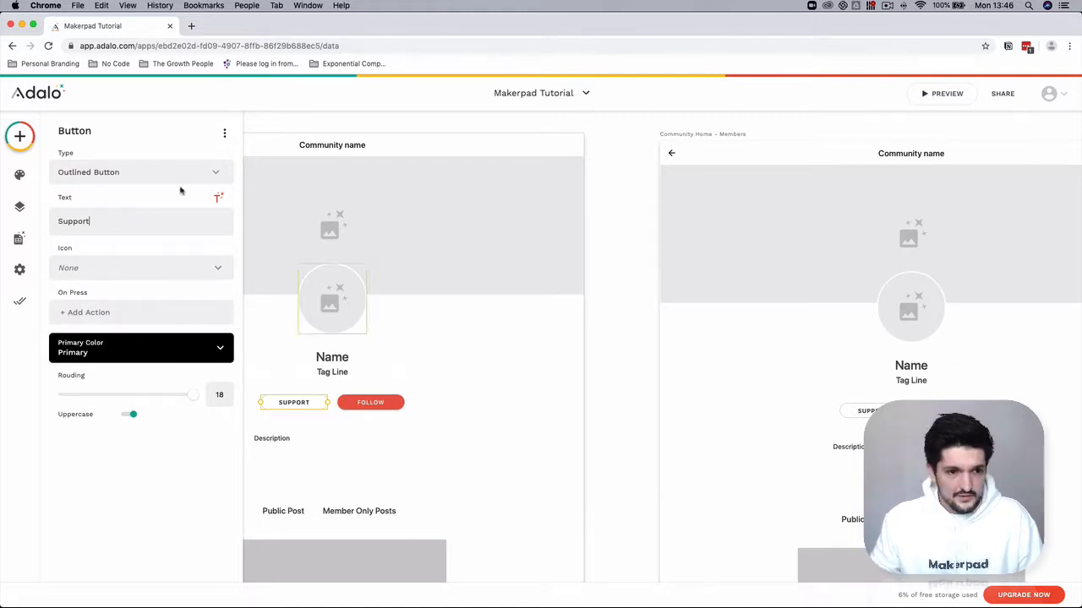
text(()
text(10)
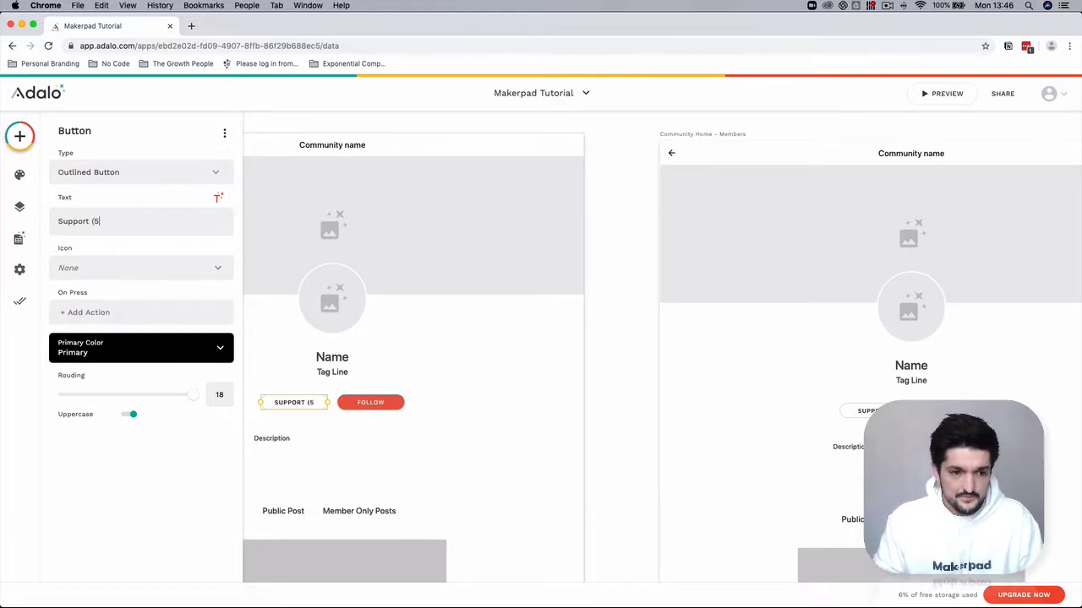
key(BackSpace)
key(BackSpace)
text(£)
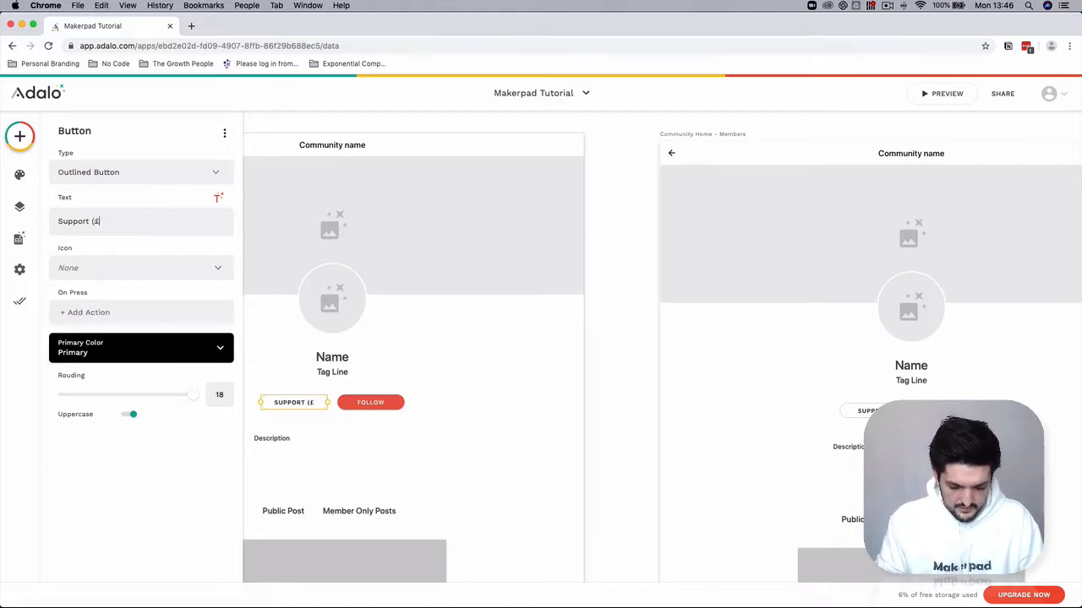
key(BackSpace)
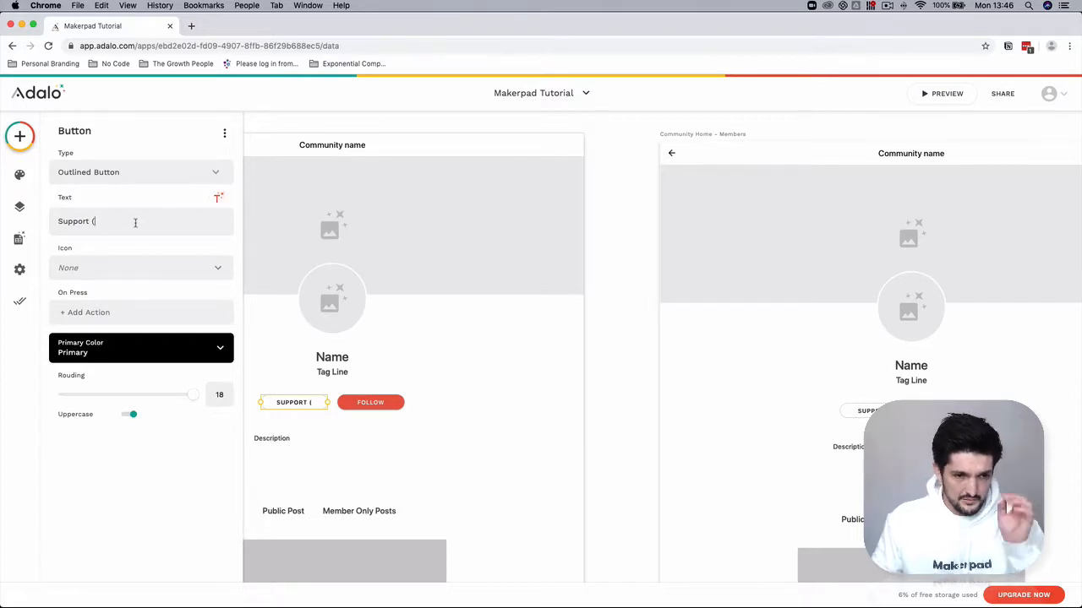
click(218, 197)
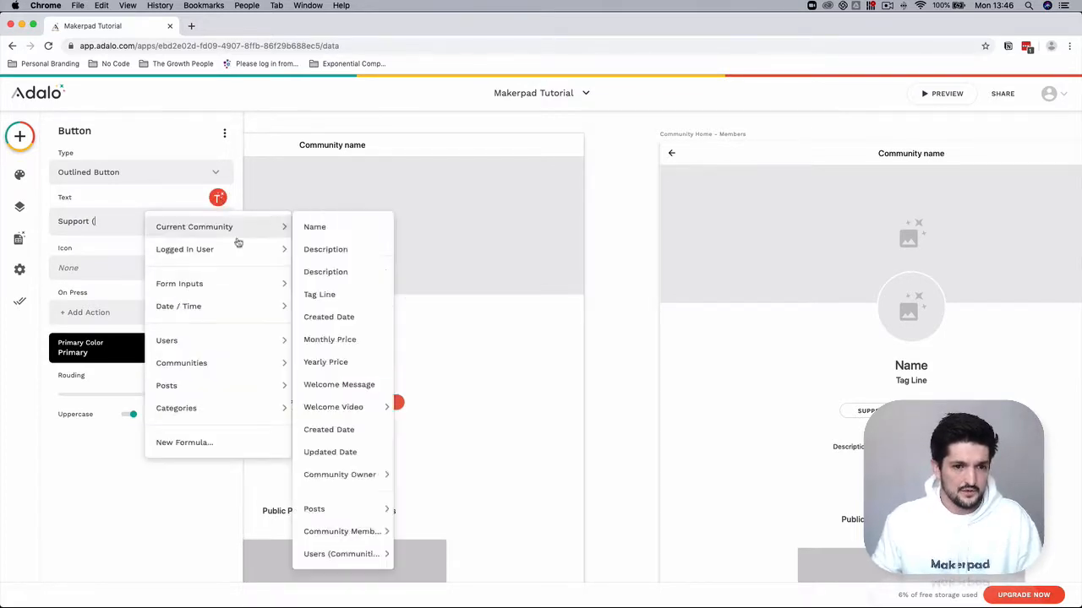
mouse_move(216, 227)
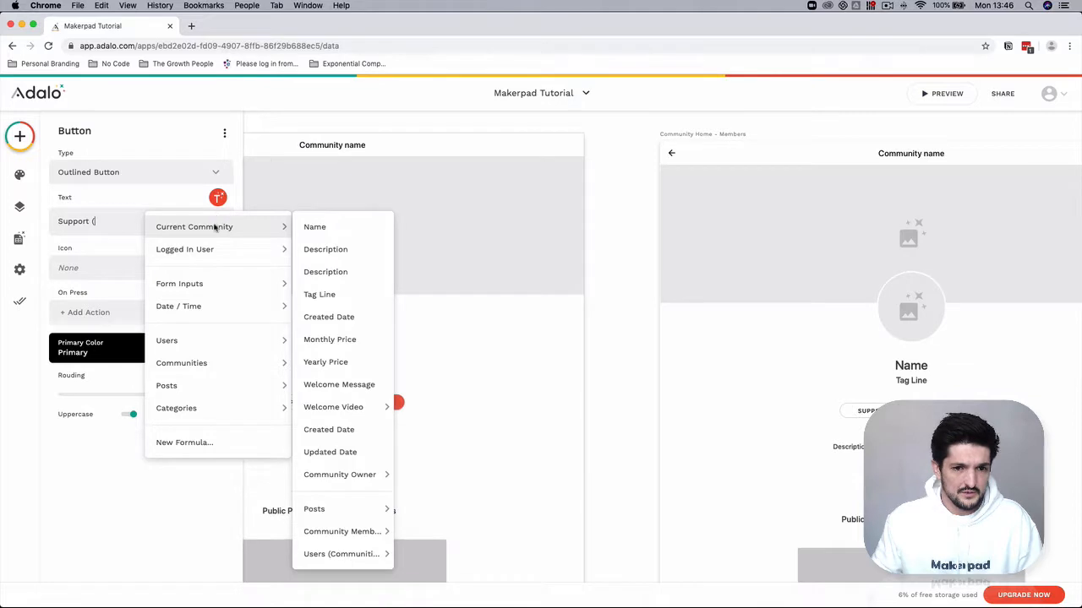
click(334, 341)
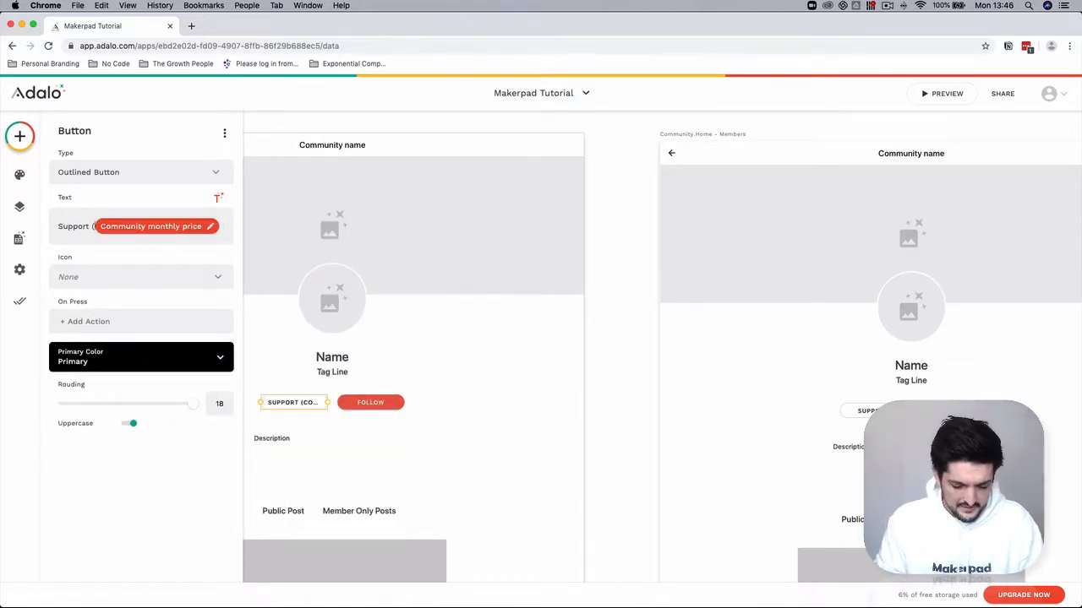
Add "£" before the monthly price in the Support button's text and "p/m)" after it
text(£)
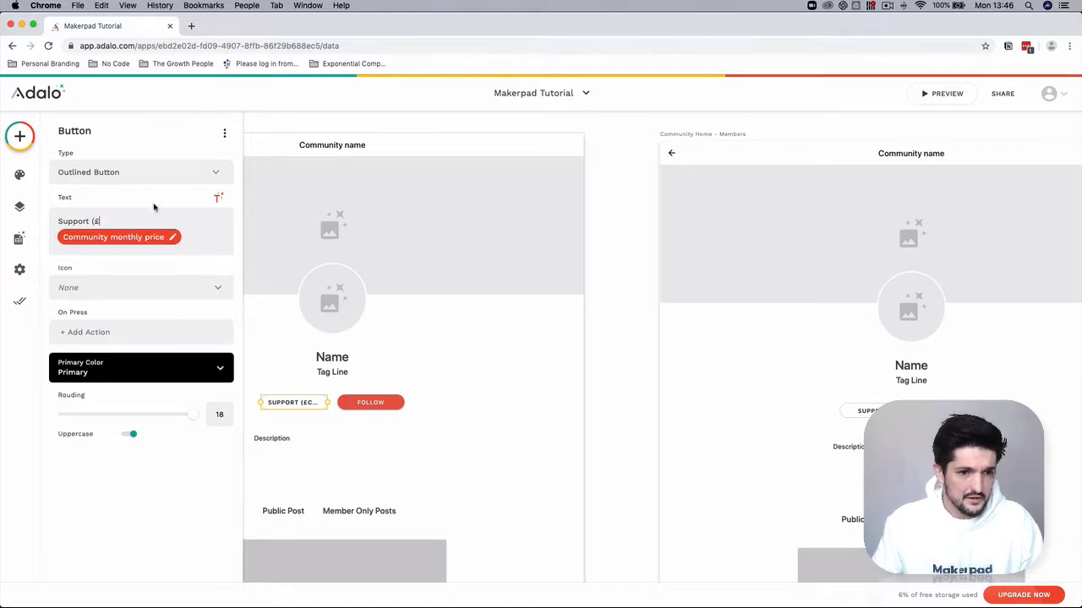
click(196, 231)
text(p/m))
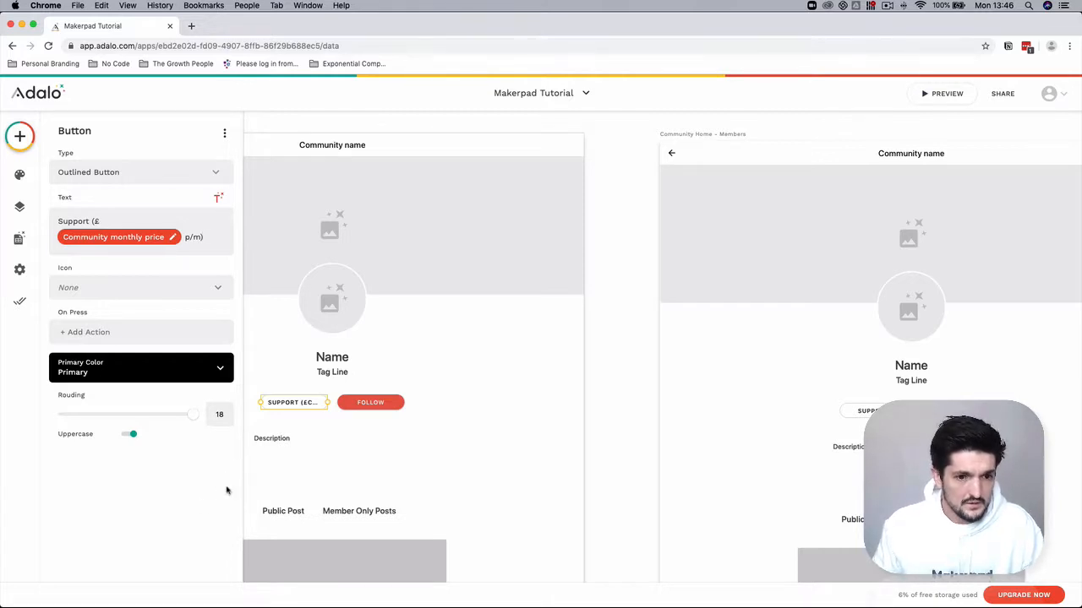
click(446, 462)
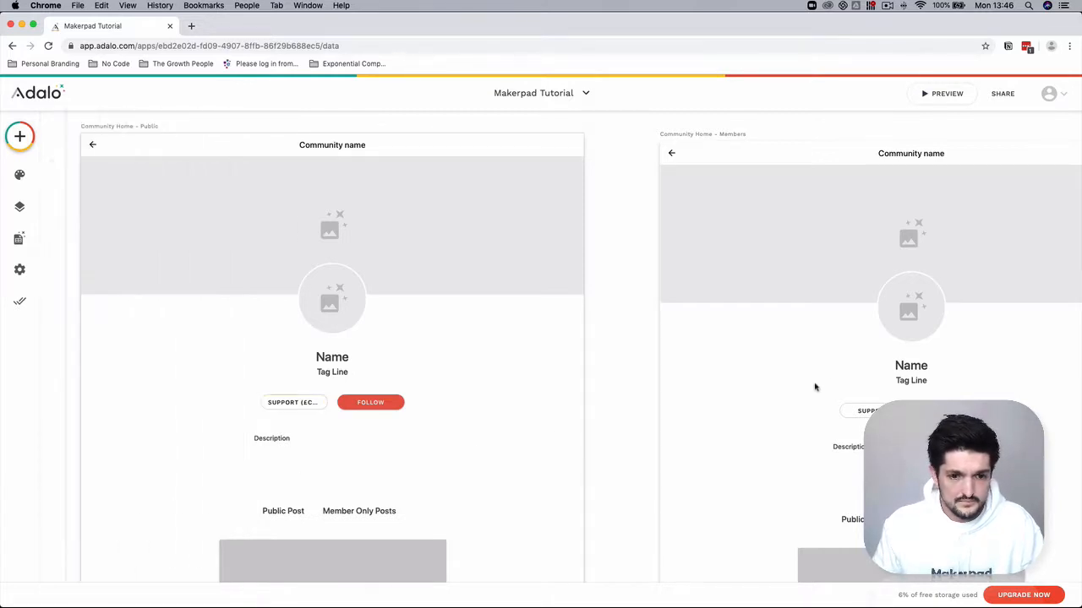
Widen the Support button on the Community Home - Public screen and shift it away from the Follow button
click(305, 407)
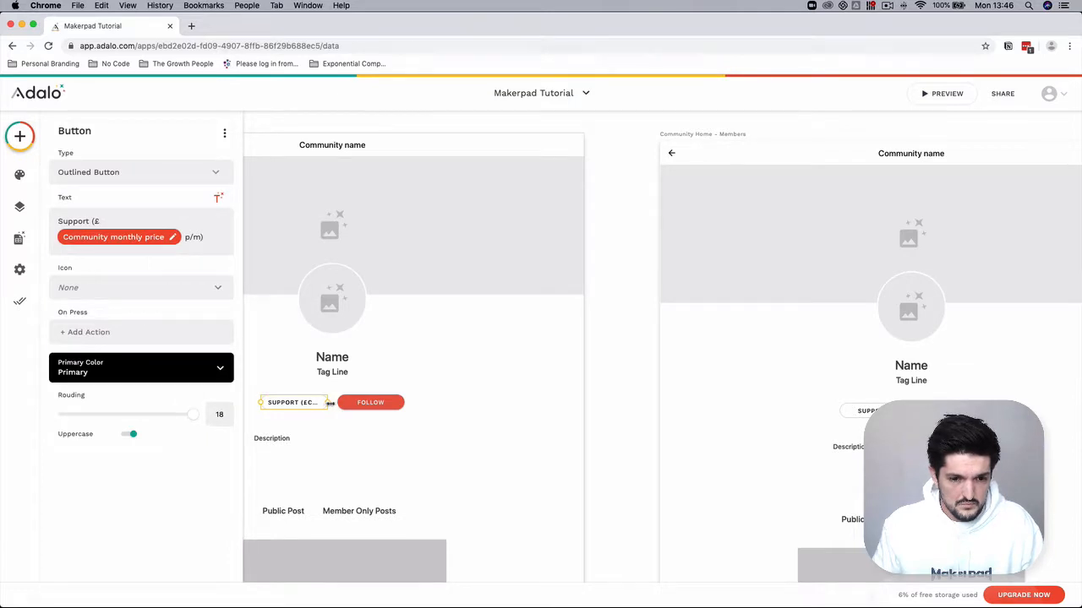
mouse_move(329, 403)
mouse_down()
mouse_move(378, 404)
mouse_move(311, 410)
mouse_up()
click(323, 409)
drag(376, 406, 365, 406)
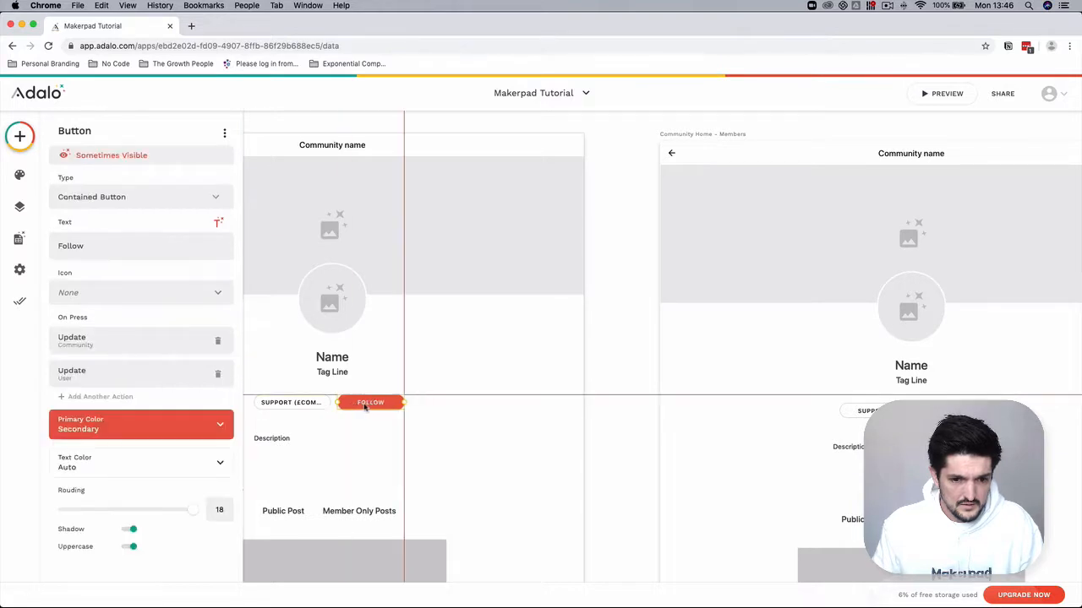
click(293, 417)
click(287, 408)
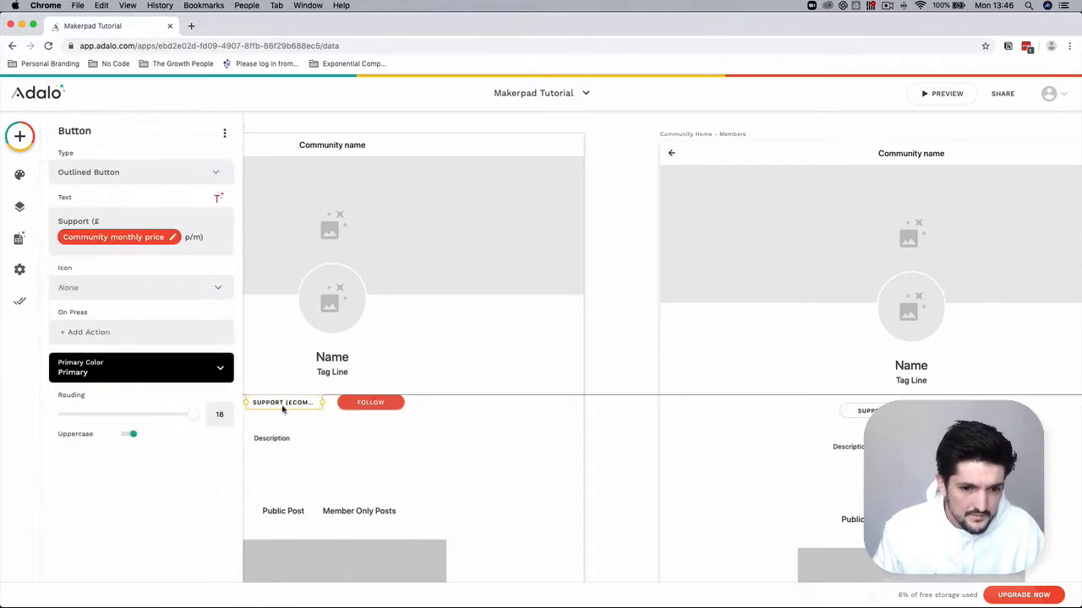
drag(372, 406, 372, 408)
click(471, 419)
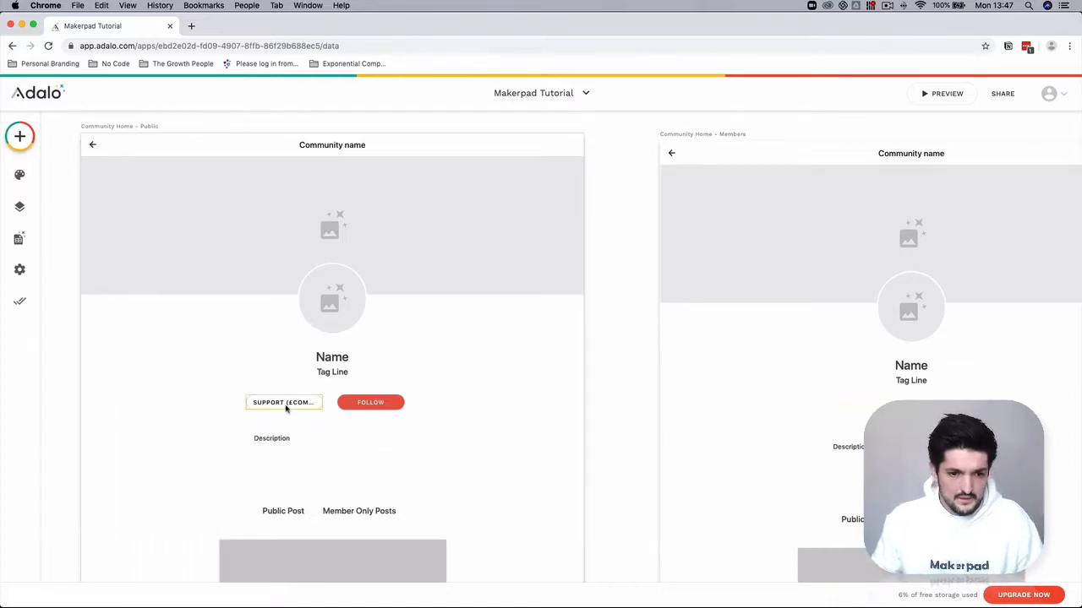
Replace the Support button on the Community Home - Members screen with a copy of the public screen's updated Support button
click(286, 408)
drag(285, 407, 867, 416)
click(867, 415)
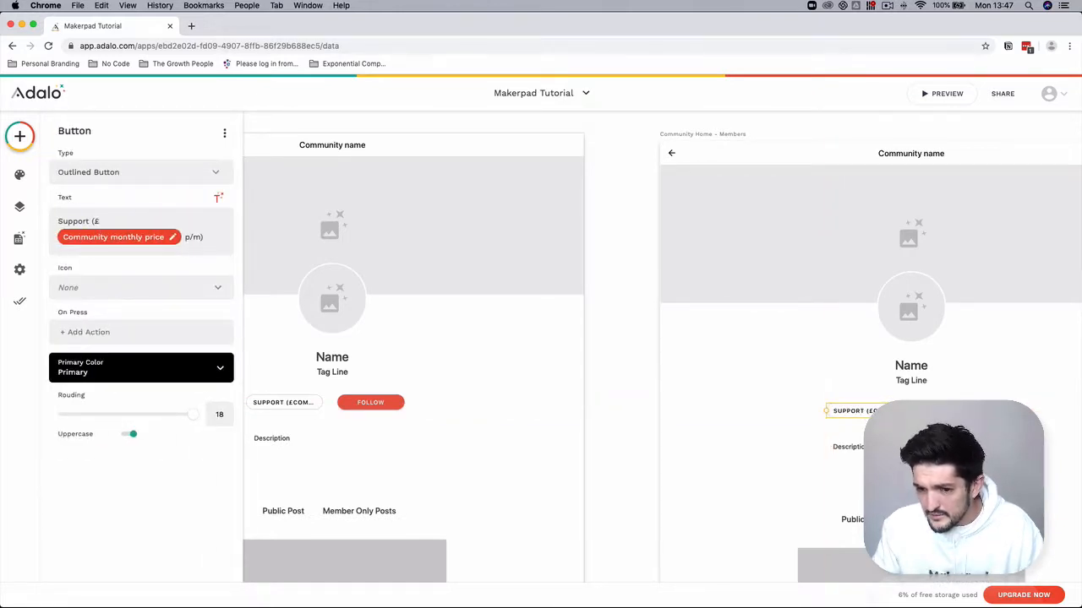
click(833, 447)
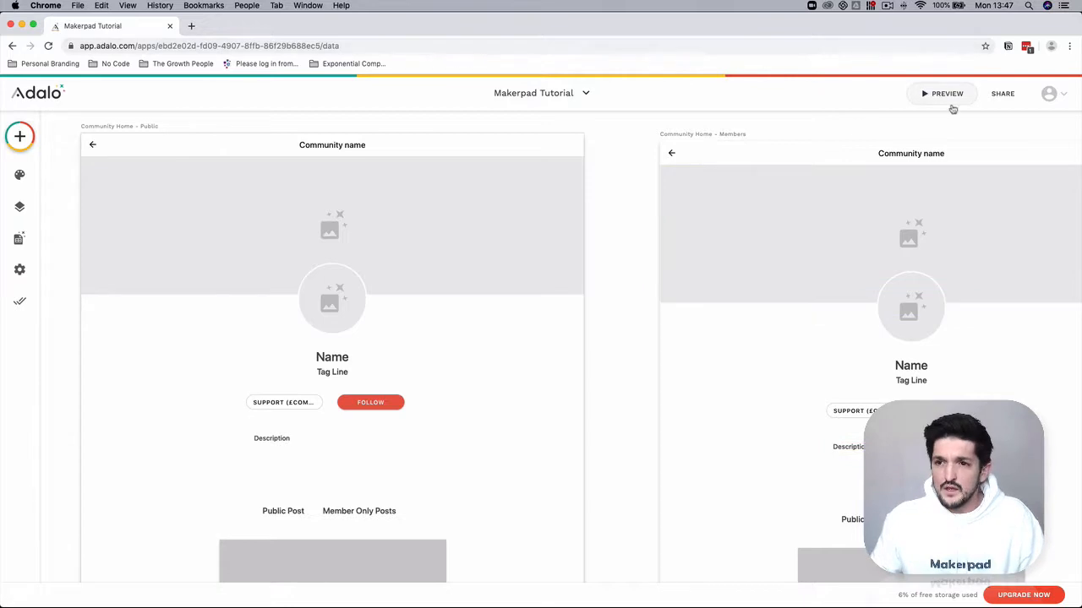
Preview the app and open the Makerpad community to check its Support button label, then close the preview
click(945, 95)
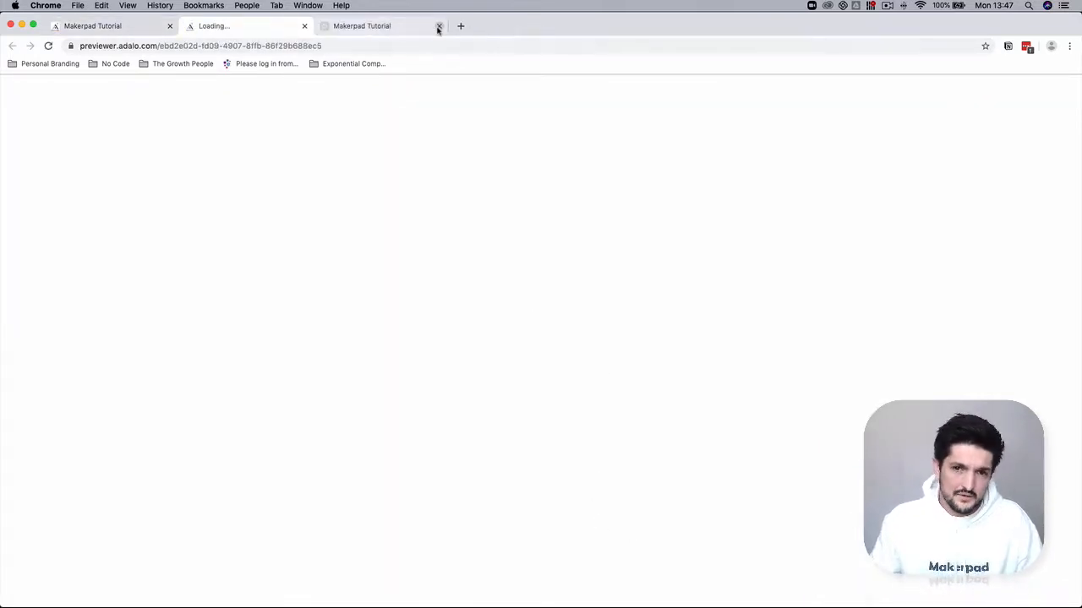
click(438, 26)
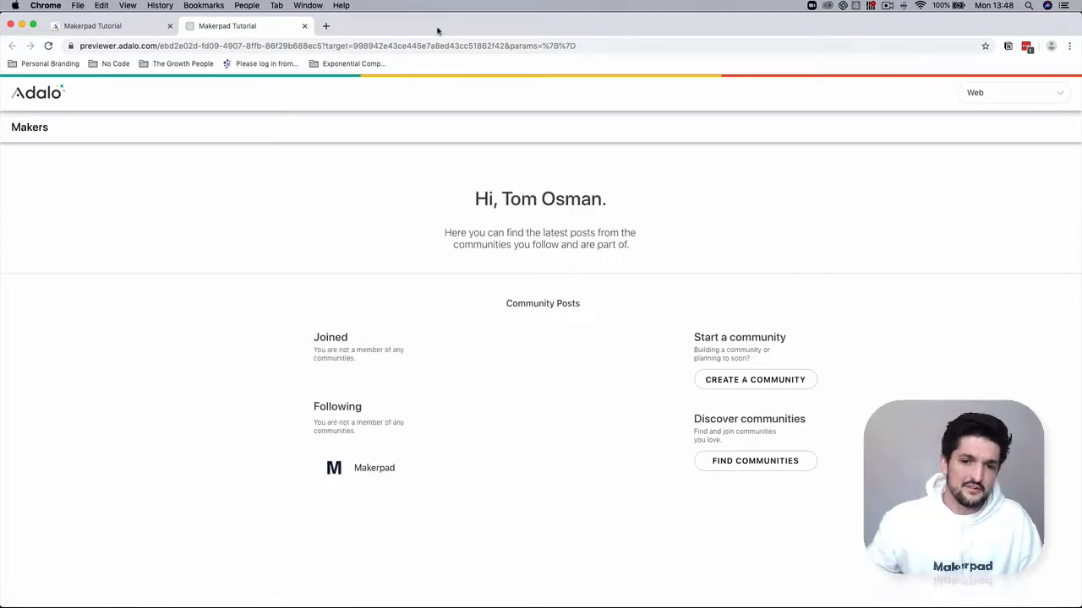
click(379, 475)
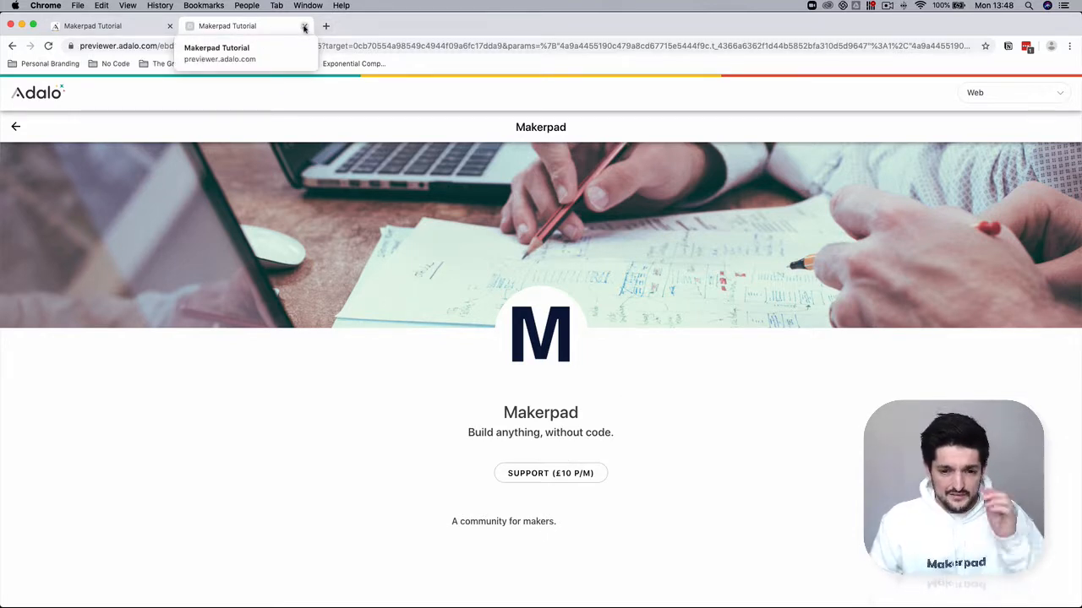
click(305, 28)
Move the Support button on the Community Home - Public screen slightly further away from the Follow button
click(299, 403)
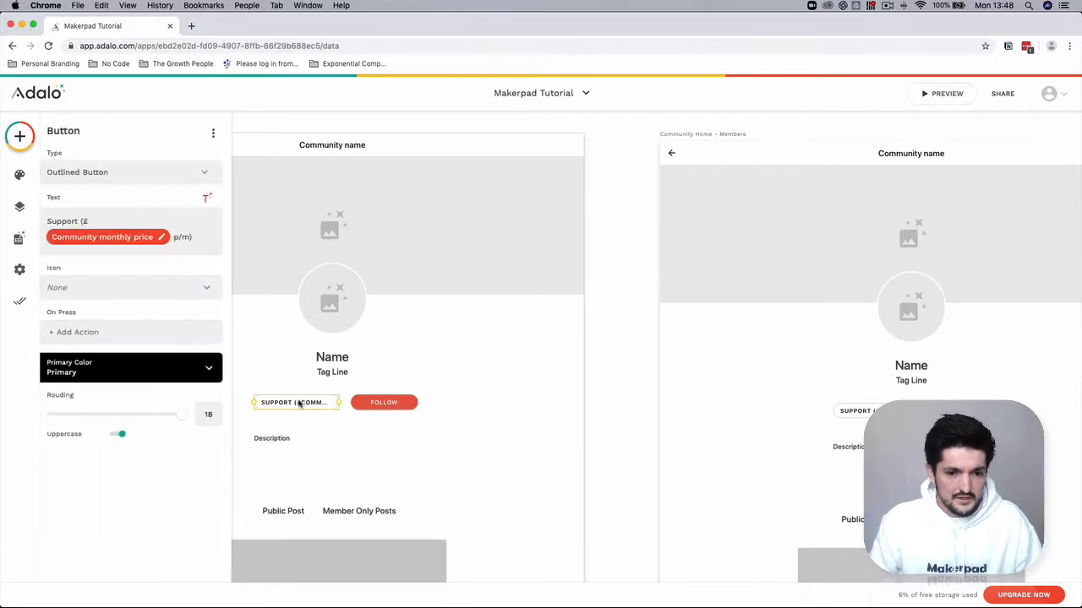
click(403, 449)
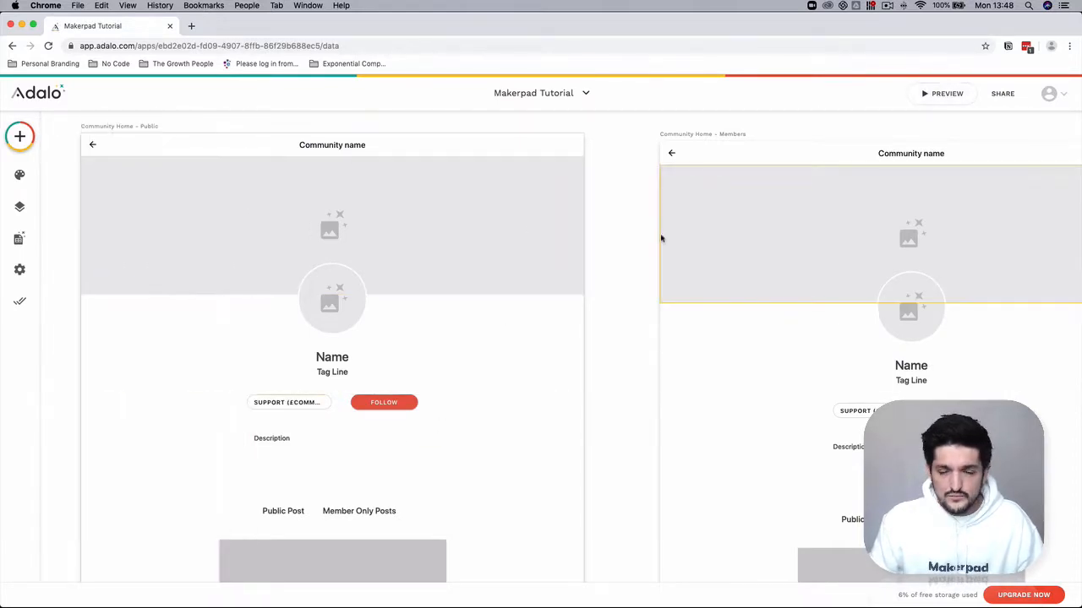
click(315, 409)
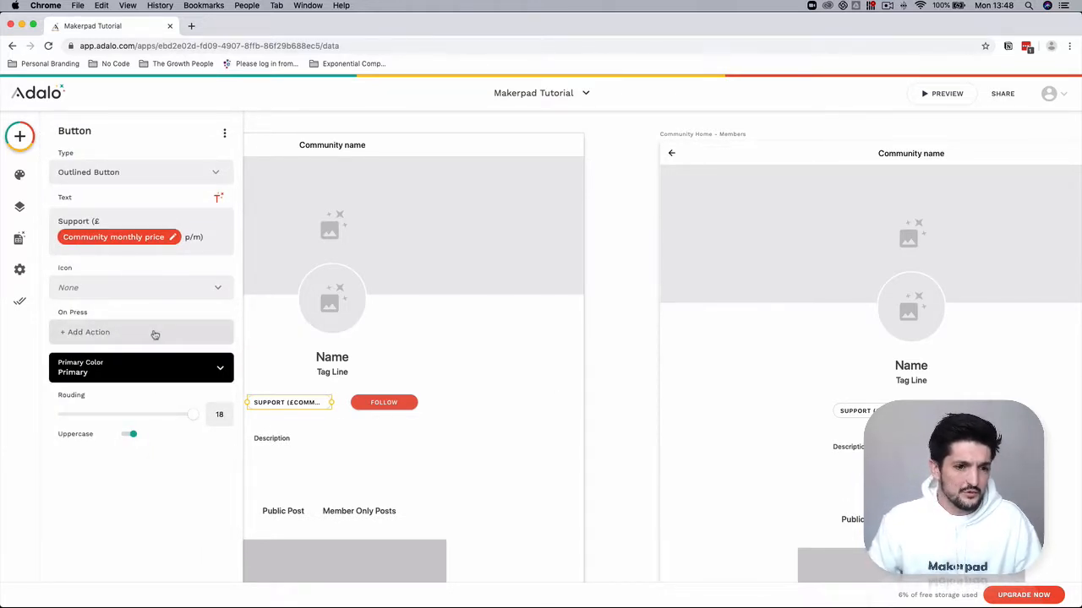
click(515, 432)
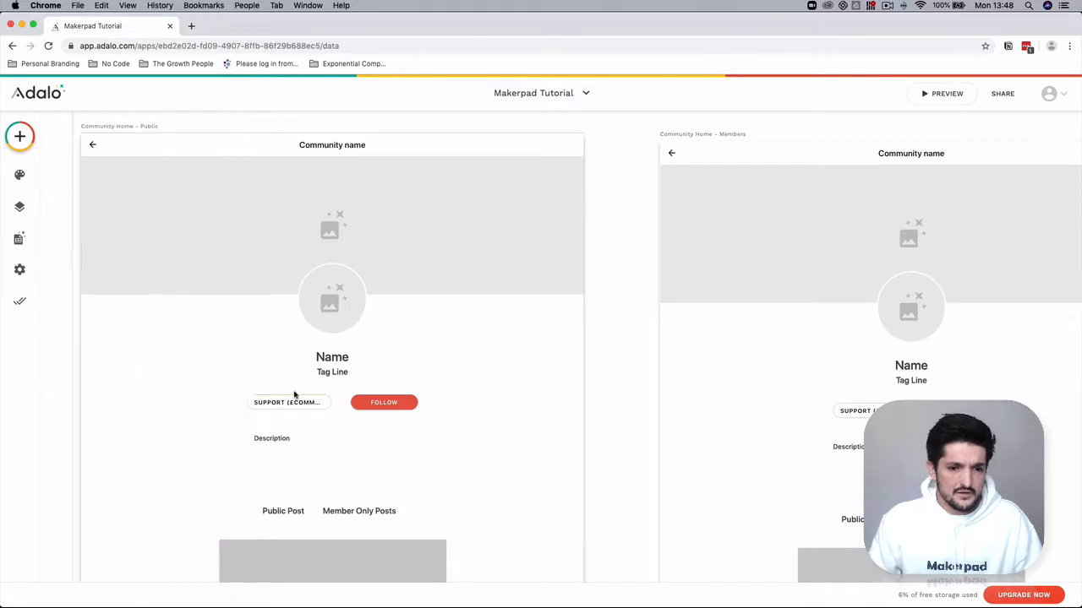
Add an action to the public screen's Support button that links to a new screen created from the Modal template
click(288, 403)
click(120, 335)
mouse_move(135, 368)
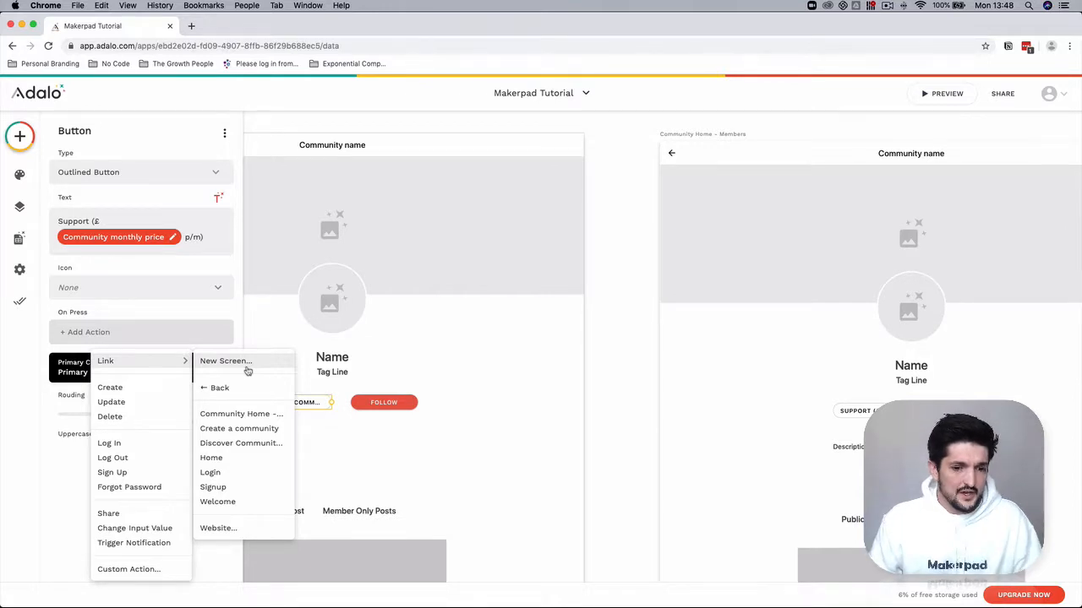
click(225, 361)
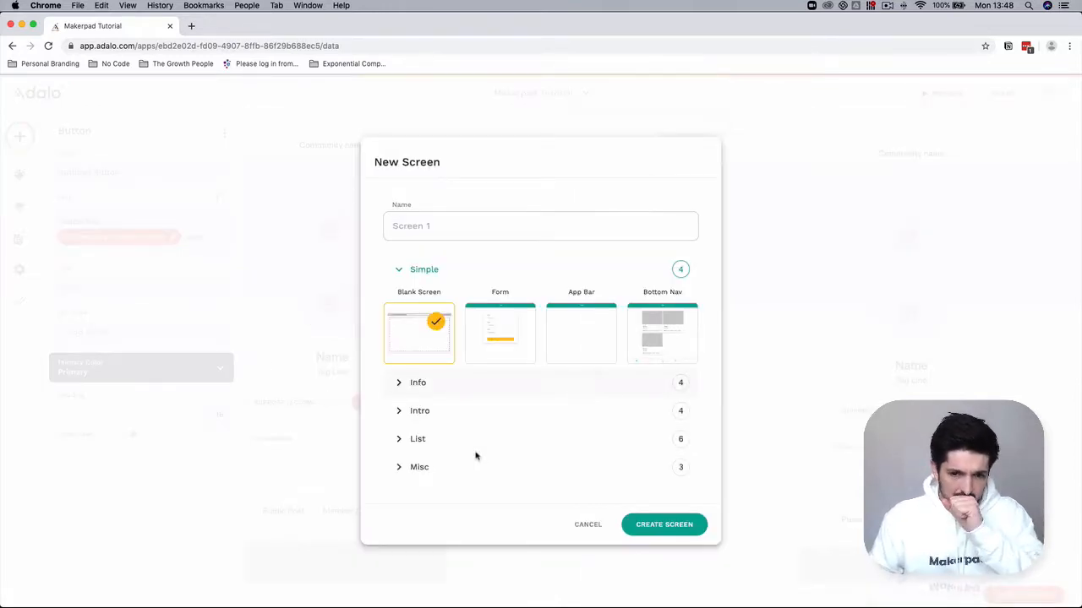
click(401, 382)
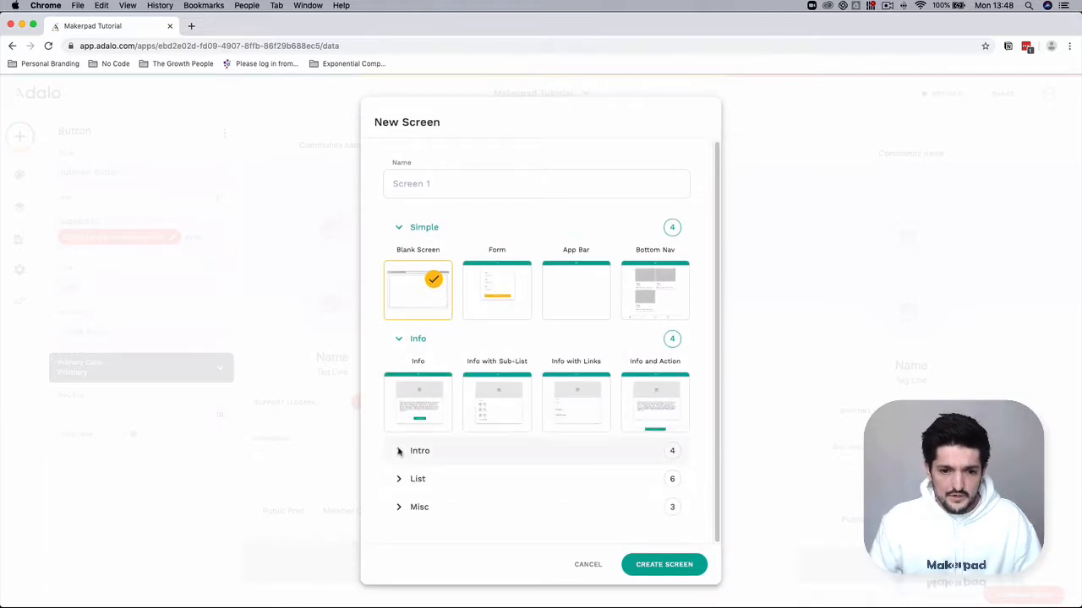
click(399, 450)
scroll(401, 473, down, 1)
click(401, 479)
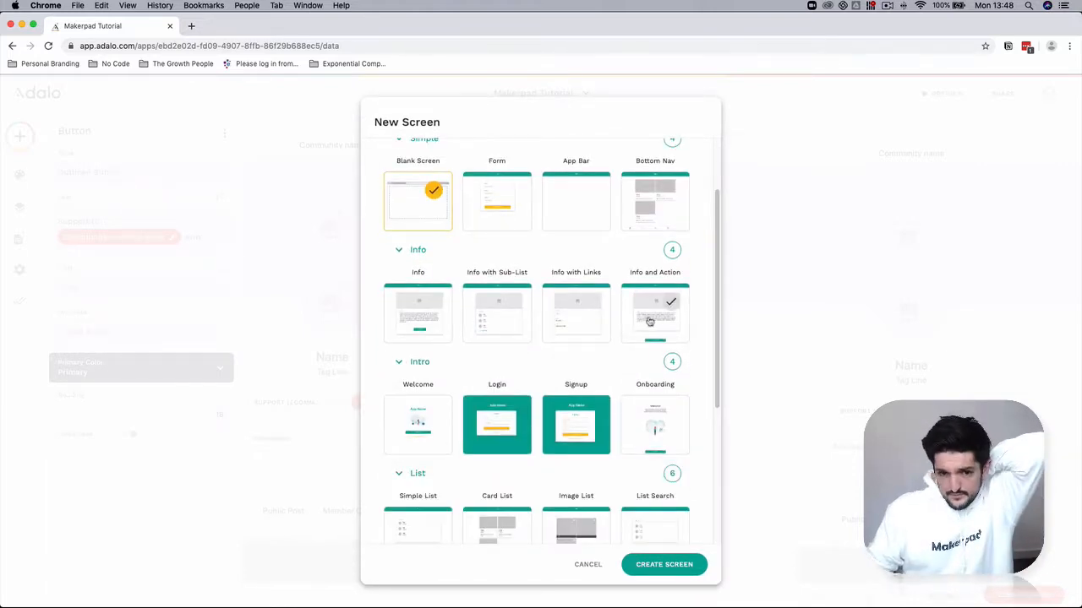
scroll(510, 406, down, 1)
scroll(464, 453, down, 3)
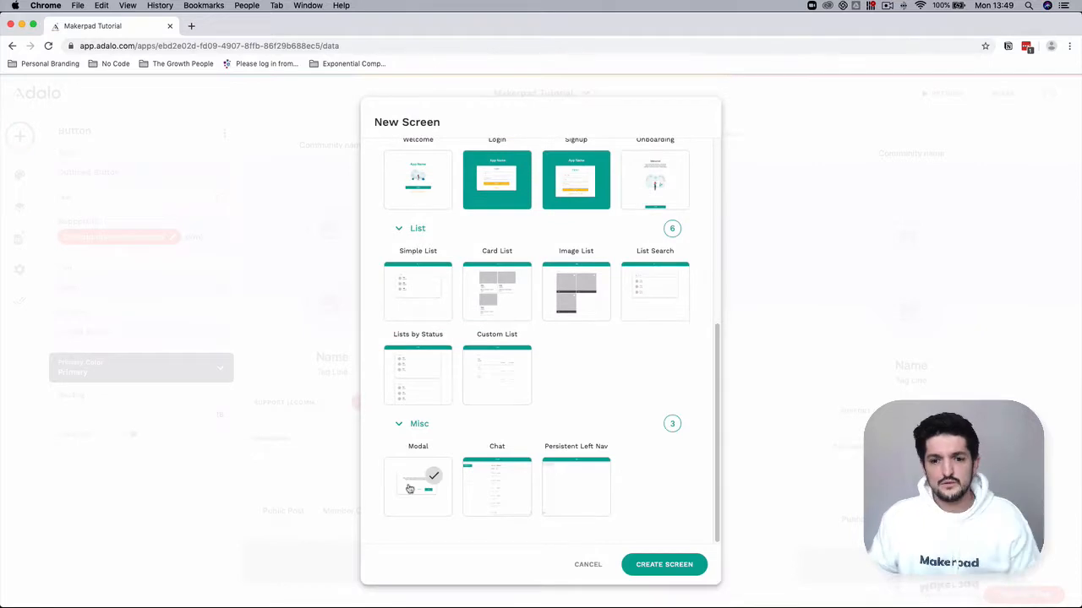
click(431, 478)
click(660, 571)
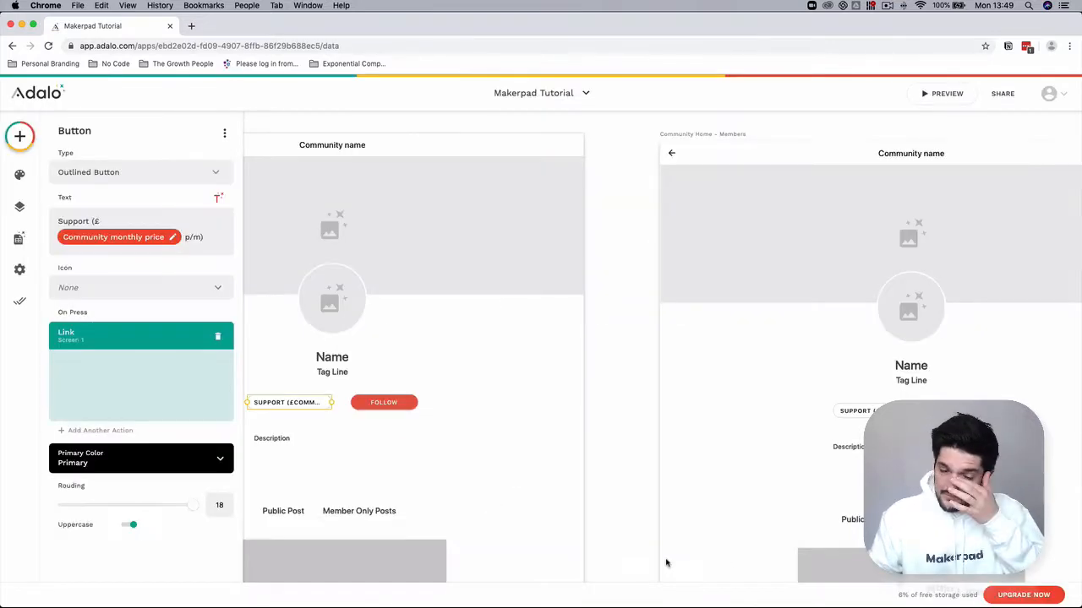
Set the transition of the Support button's link to Modal and save the action
click(183, 379)
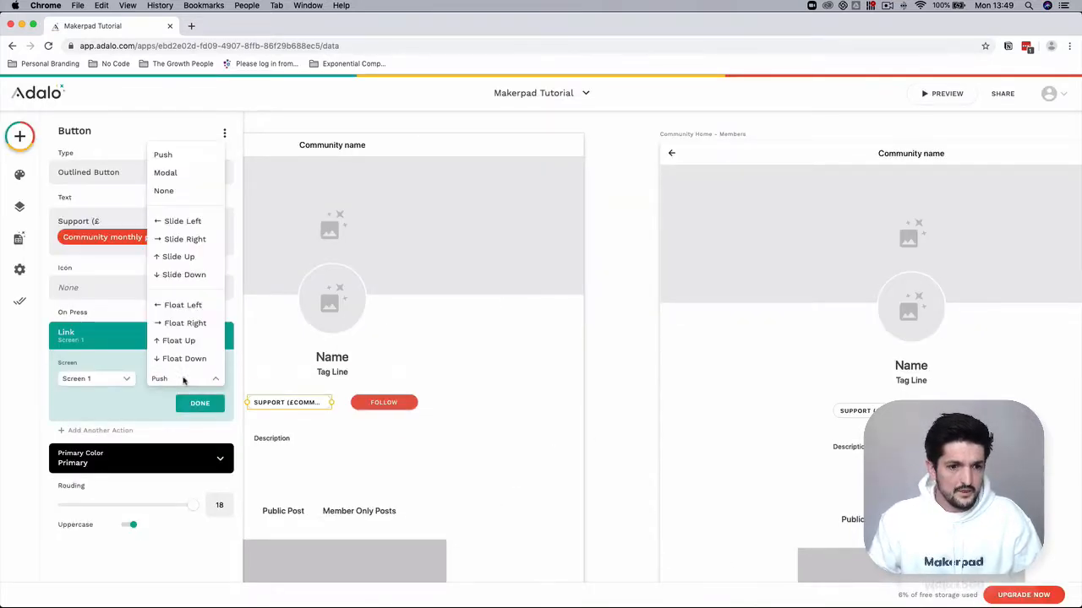
click(351, 422)
click(197, 382)
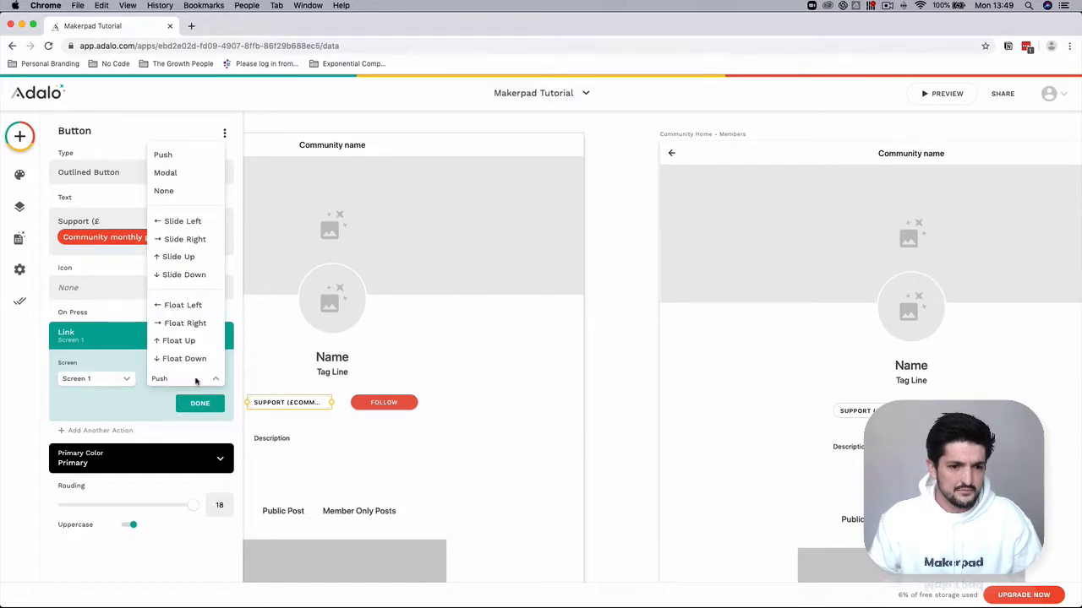
click(190, 177)
click(200, 403)
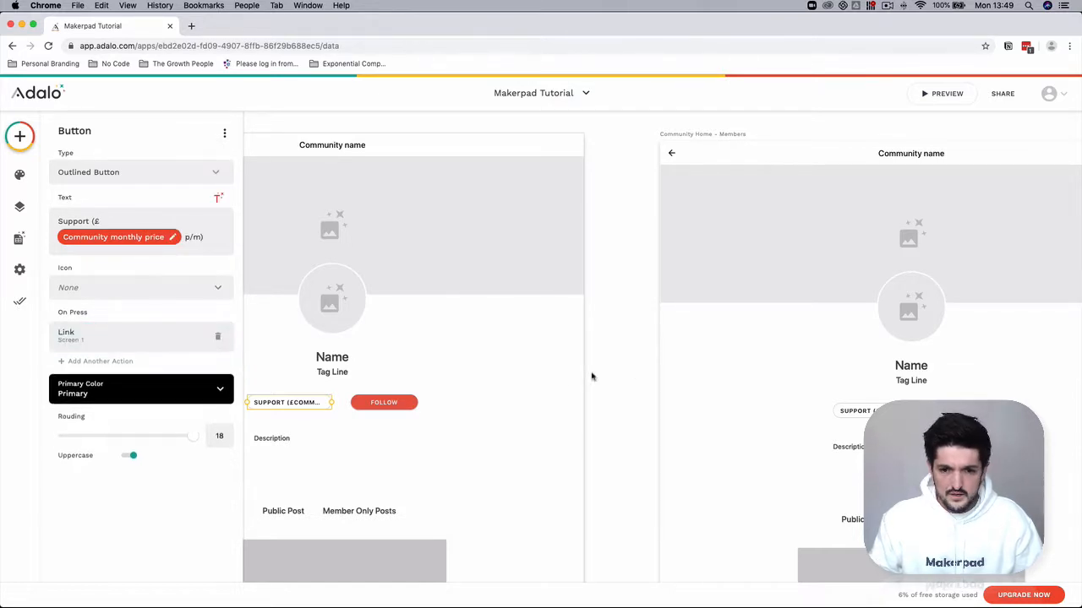
Position the new modal screen beside the Create a community screen, aligned with the row of screens
scroll(629, 375, down, 5)
scroll(623, 357, right, 5)
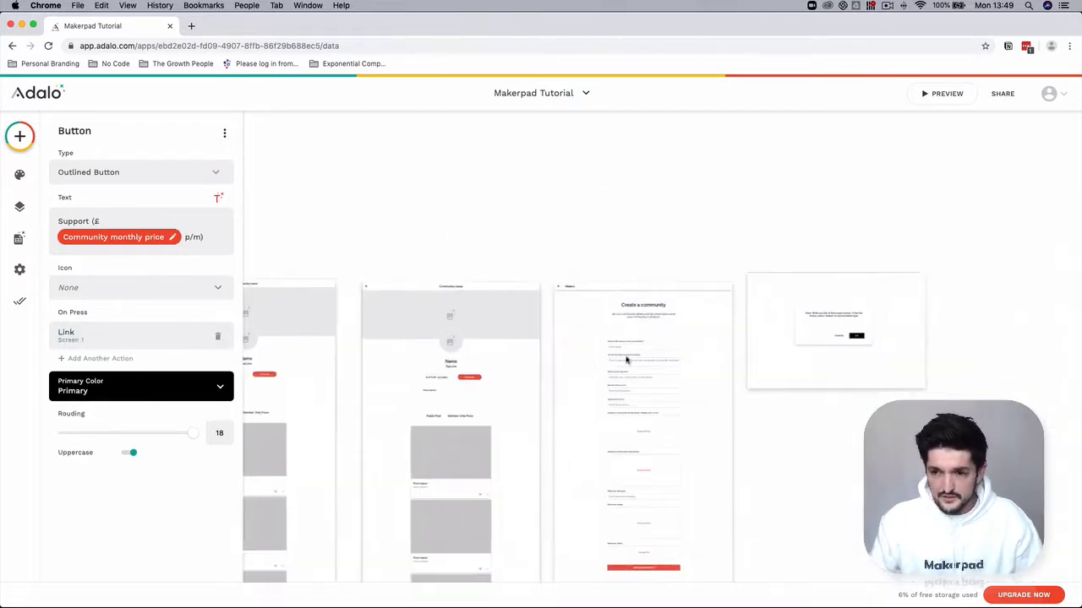
drag(766, 273, 724, 285)
click(773, 268)
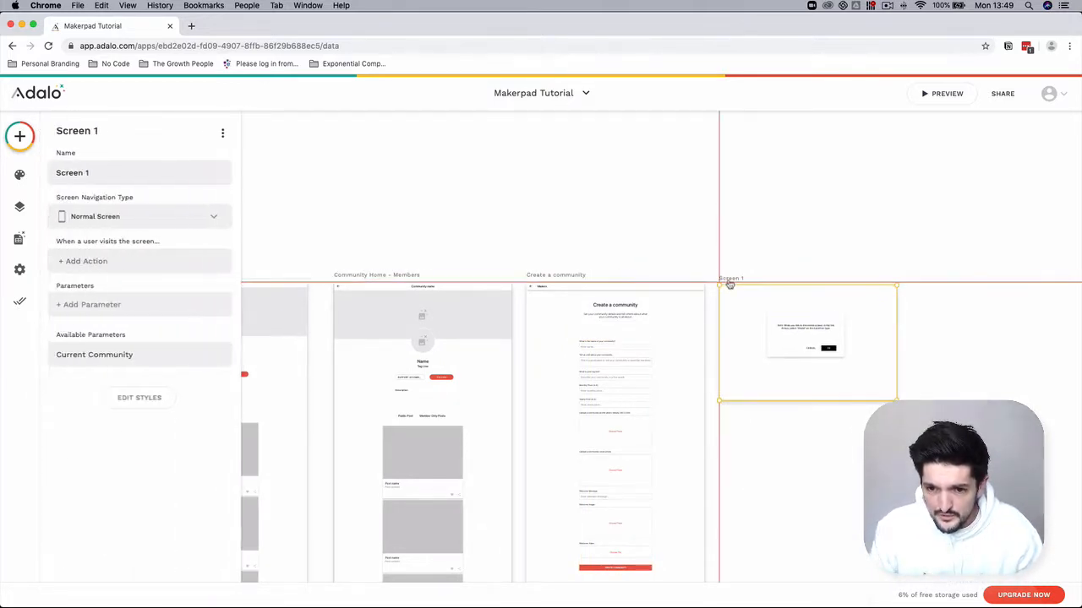
Delete the note text and the OK button from the card on the new modal screen
click(944, 352)
scroll(945, 352, up, 3)
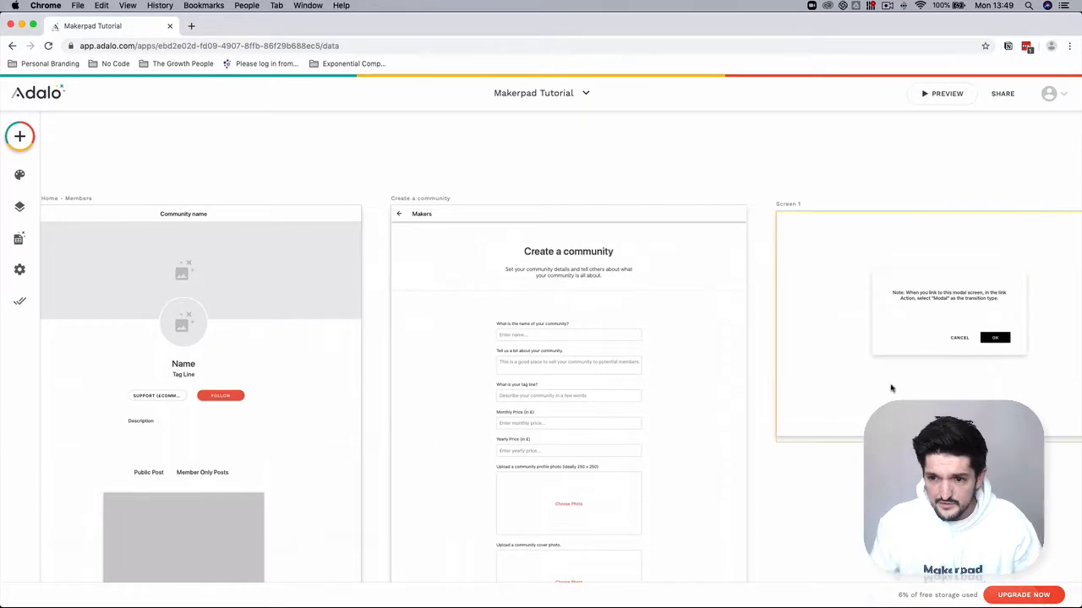
scroll(845, 382, right, 5)
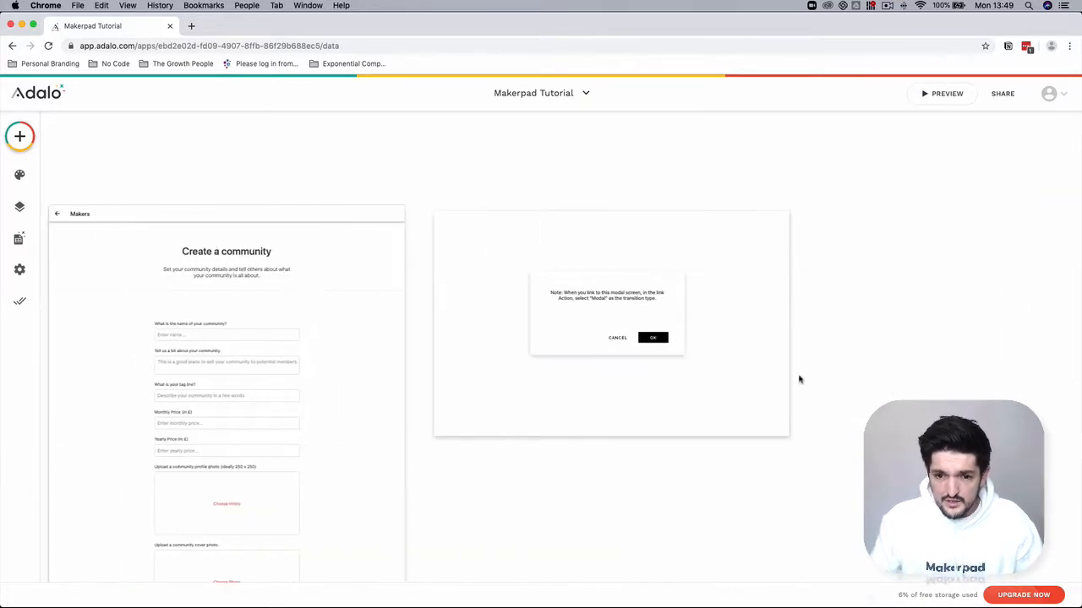
click(602, 293)
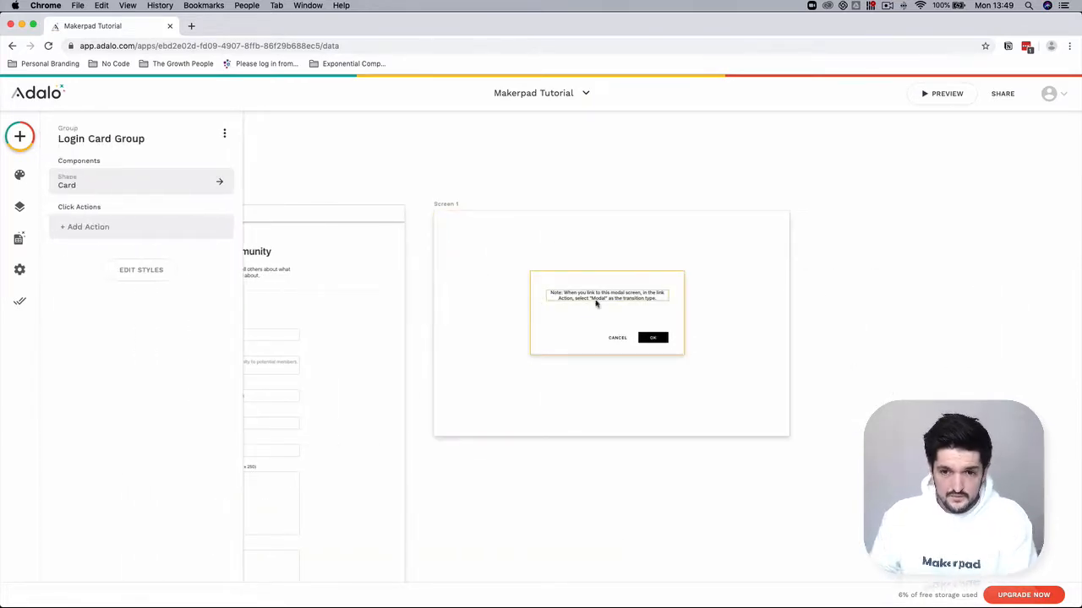
click(828, 312)
scroll(828, 311, up, 3)
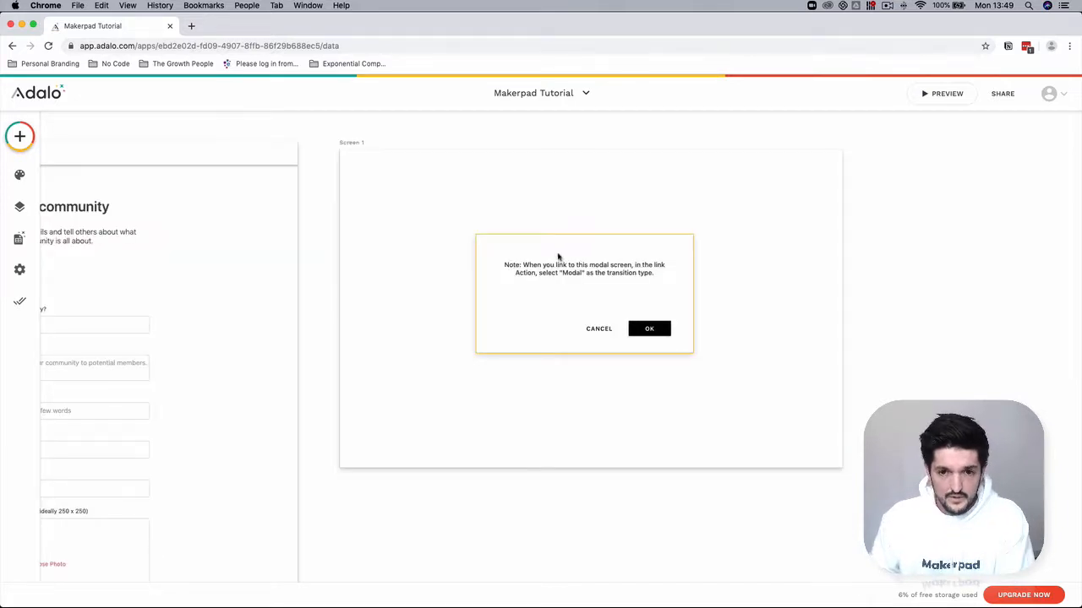
click(540, 268)
key(BackSpace)
click(652, 330)
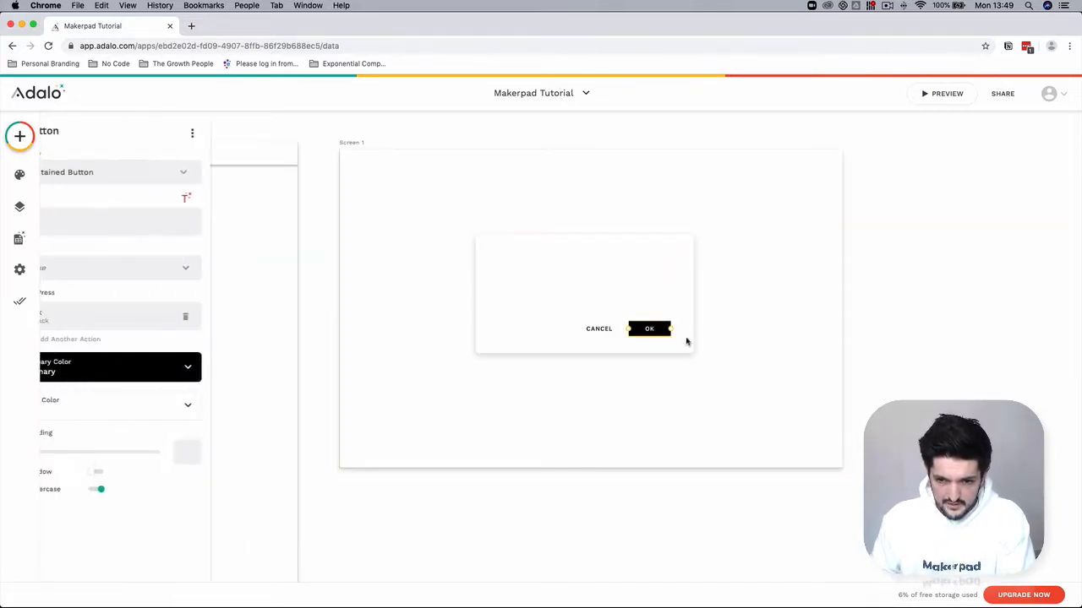
key(BackSpace)
Centre the Cancel button horizontally in the modal card and check its link action
drag(599, 332, 583, 339)
click(879, 355)
click(583, 328)
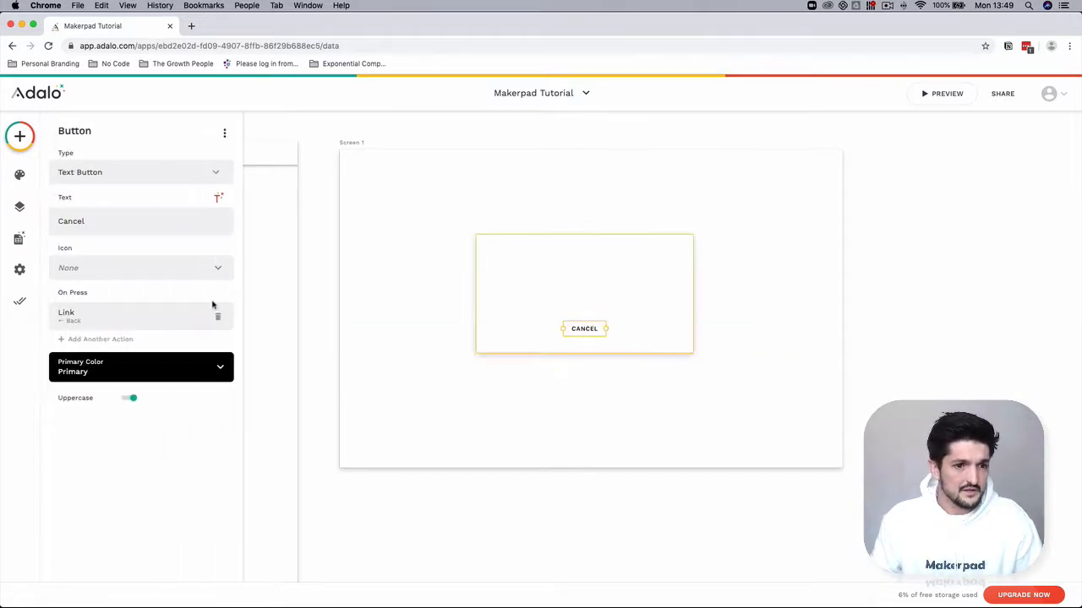
click(152, 312)
click(933, 338)
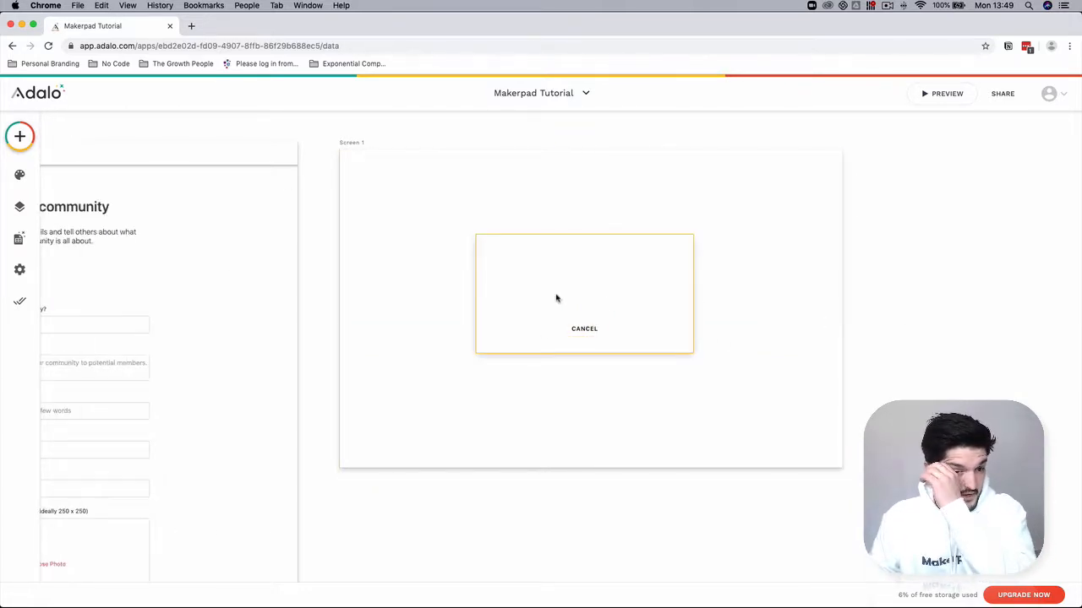
Add a Stripe Subscription component to the modal card, centred above the Cancel button
click(21, 136)
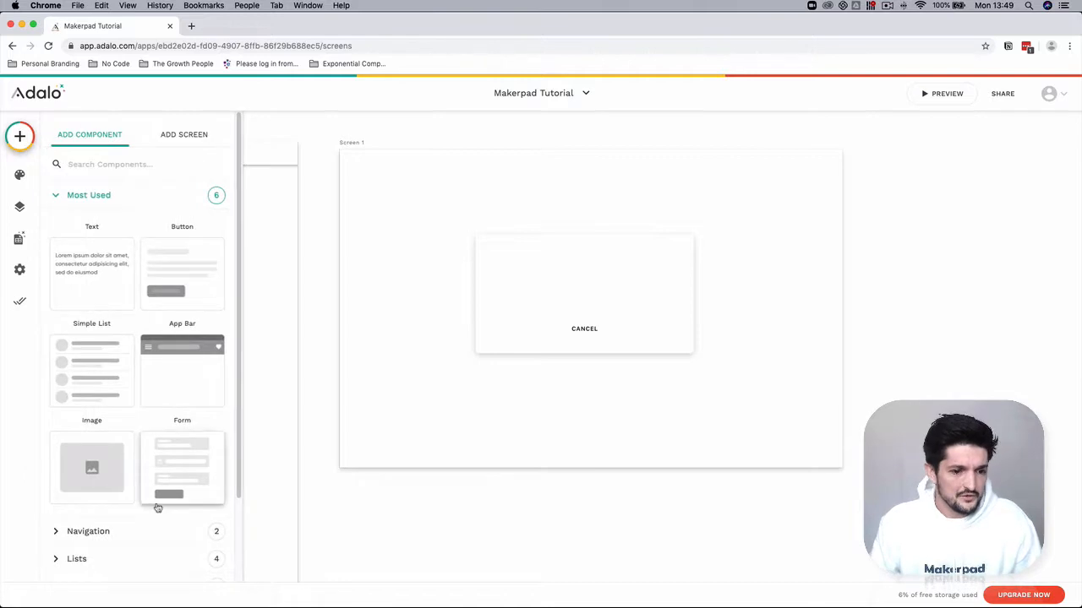
scroll(135, 549, down, 4)
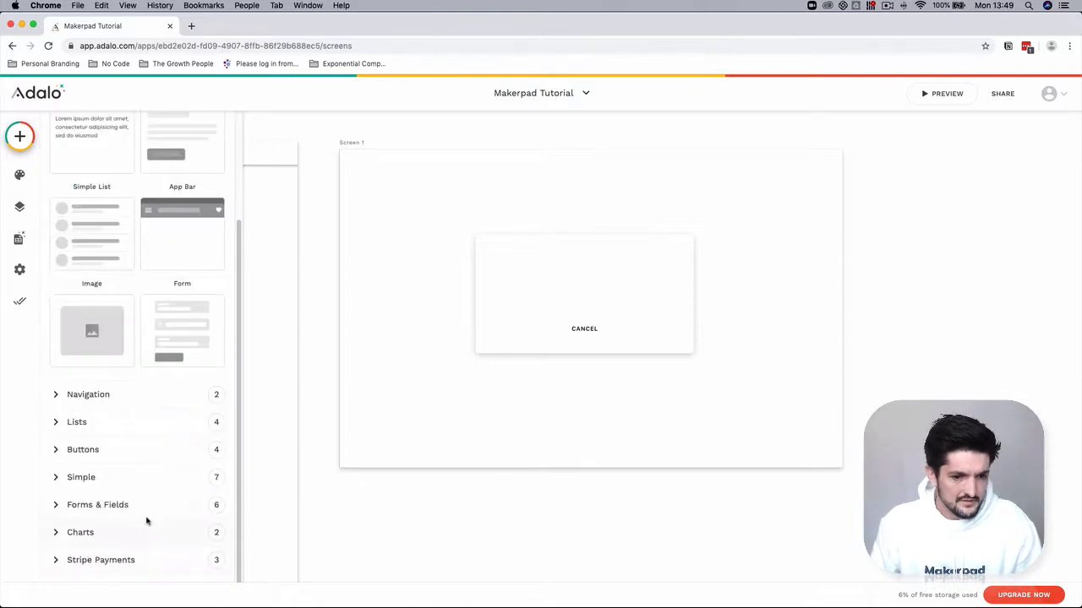
click(56, 562)
scroll(140, 548, down, 3)
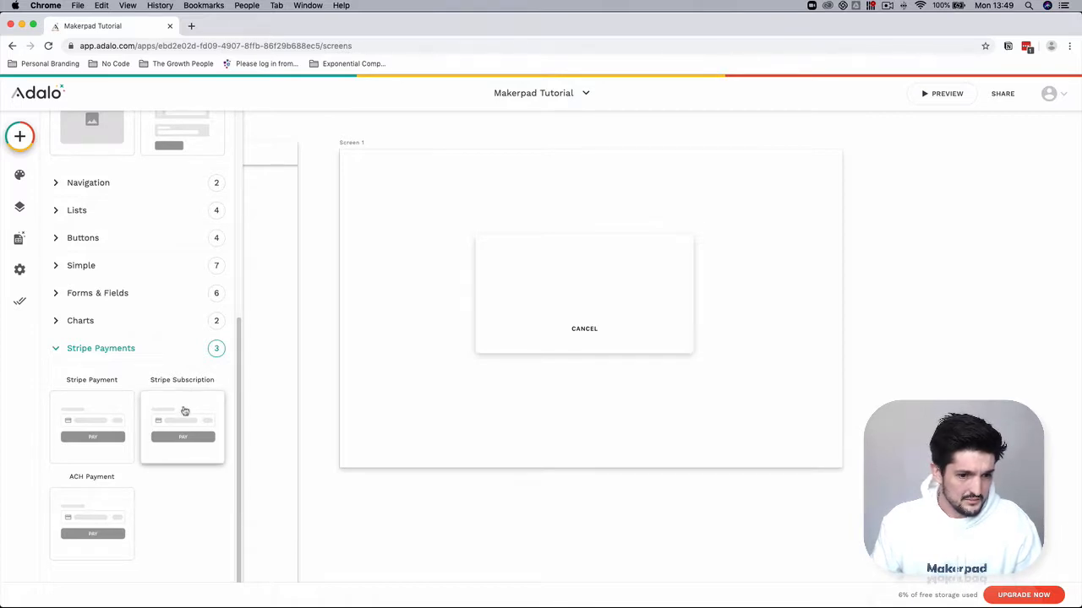
drag(184, 418, 683, 295)
drag(615, 296, 602, 298)
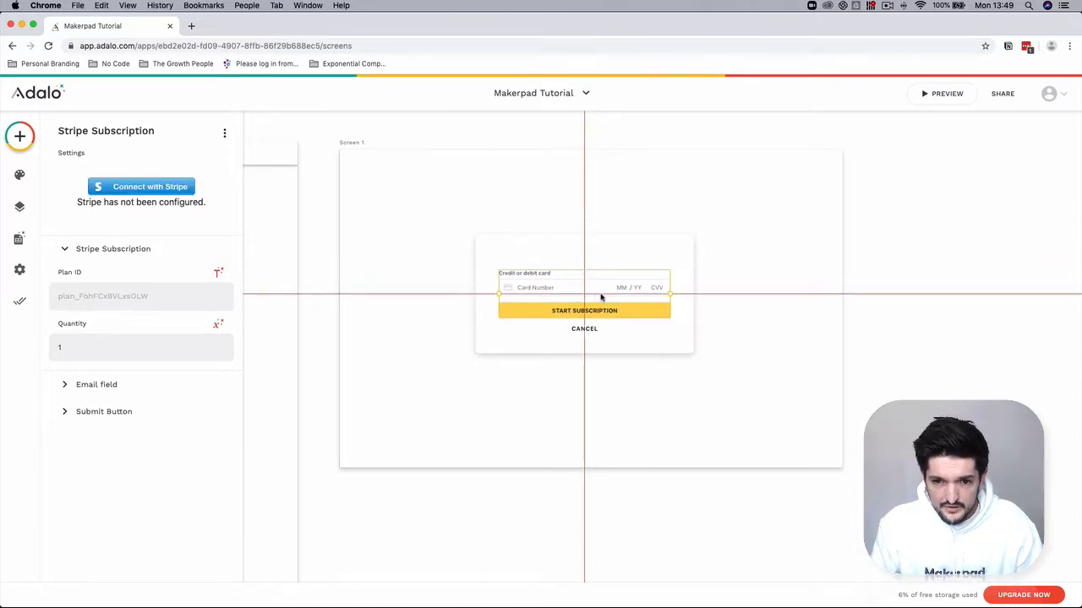
Add a centre-aligned text heading with font size 20 above the card payment fields, centred in the modal card
click(571, 254)
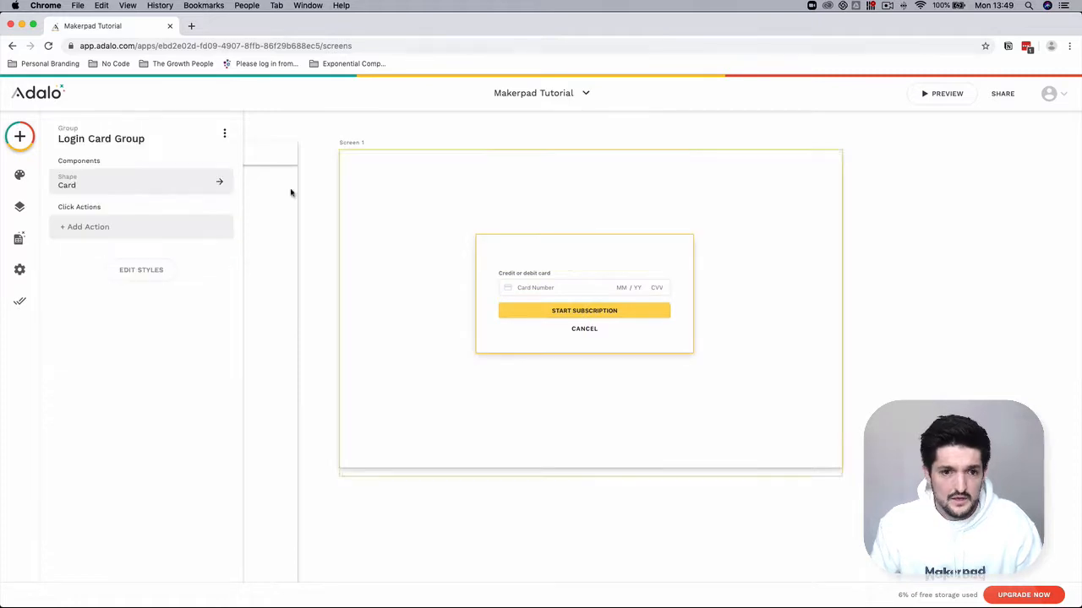
click(20, 140)
drag(102, 293, 524, 255)
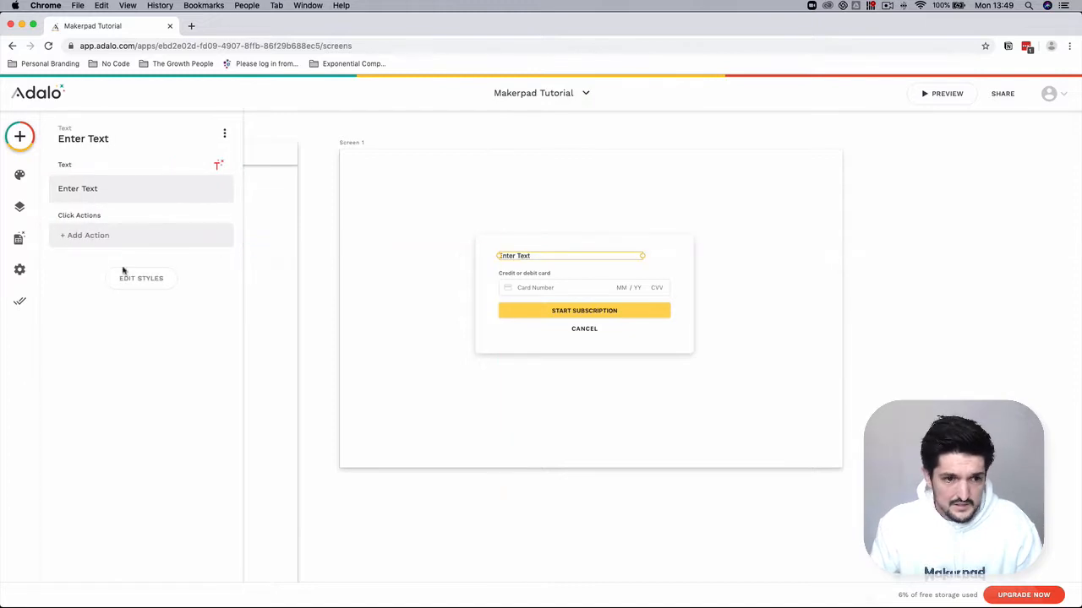
click(141, 278)
click(149, 482)
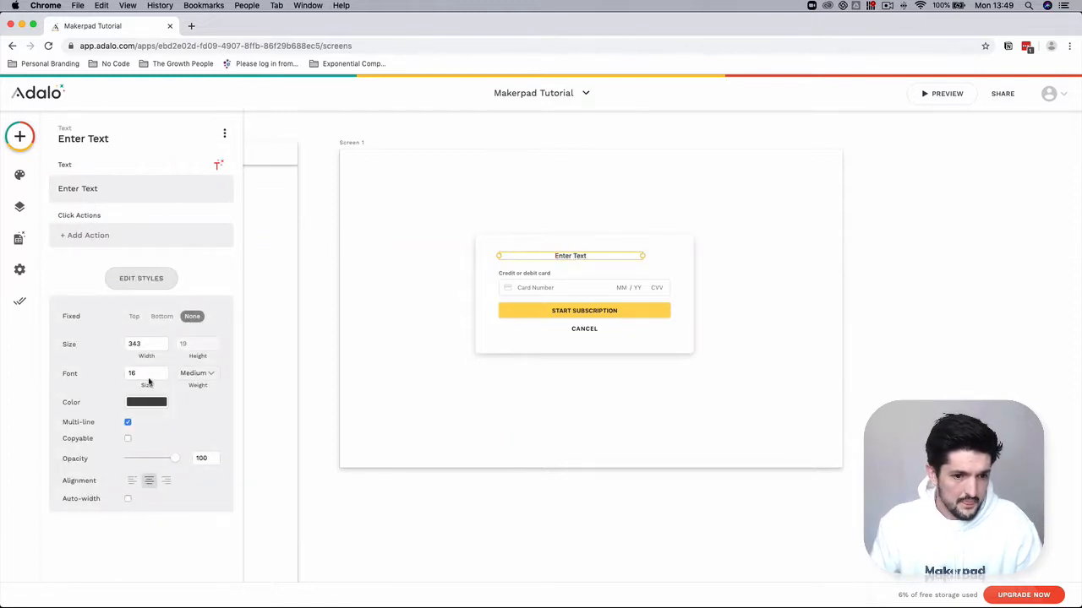
text(20)
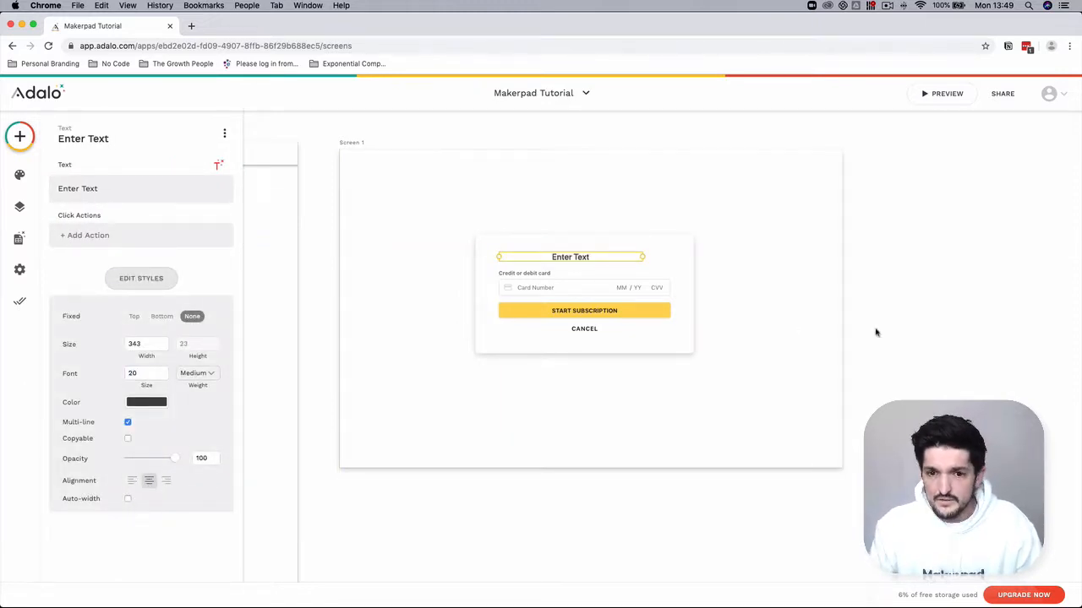
click(874, 330)
click(587, 258)
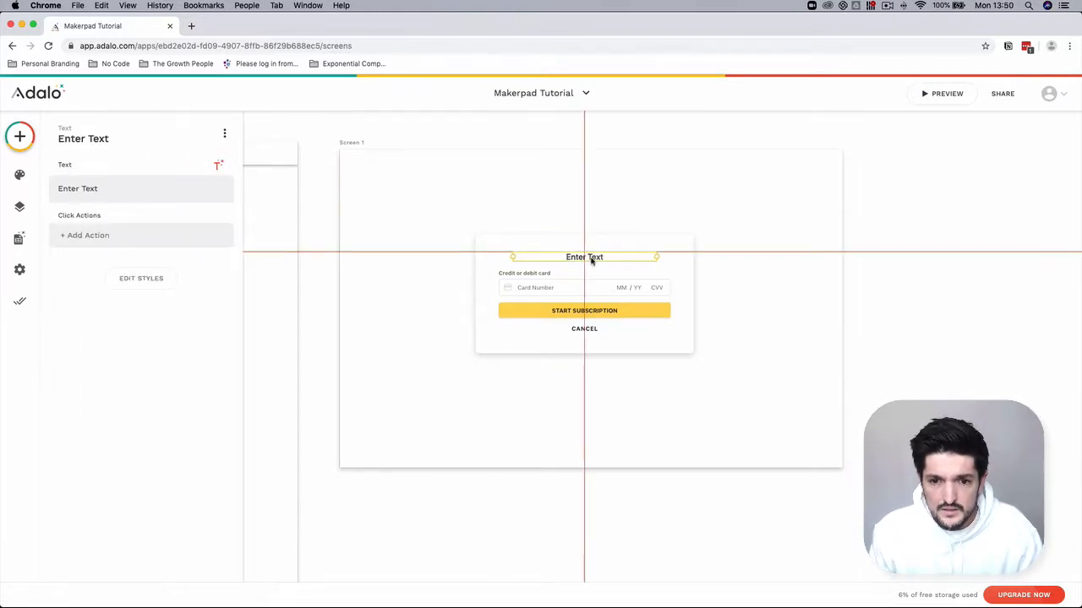
Replace the heading's placeholder text with "Become a member of"
double_click(588, 259)
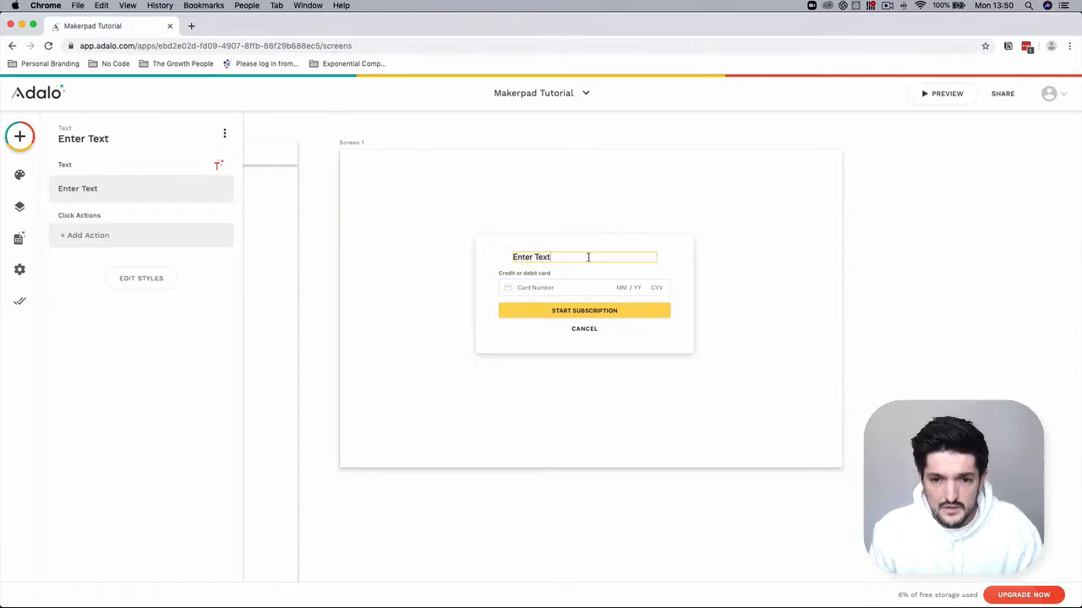
triple_click(144, 187)
text(Subs)
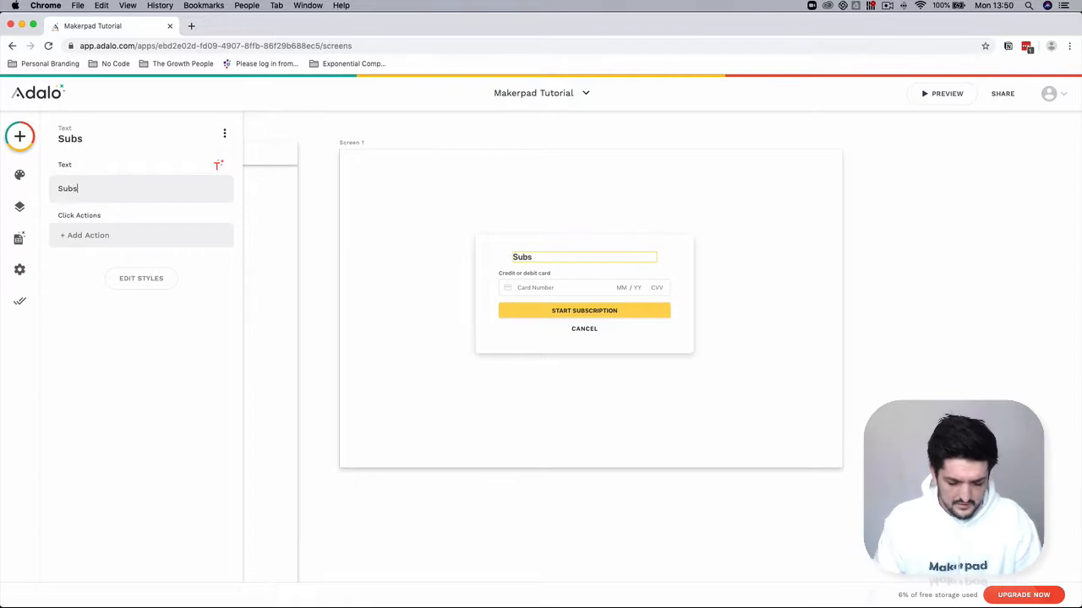
text(crtibube)
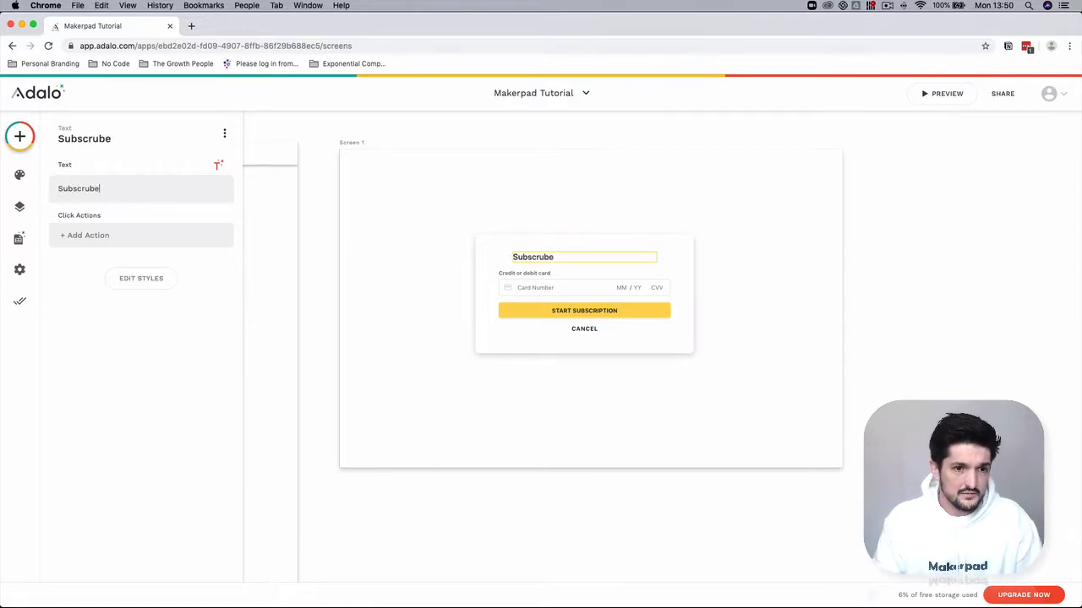
key(BackSpace)
text(ive t)
key(BackSpace)
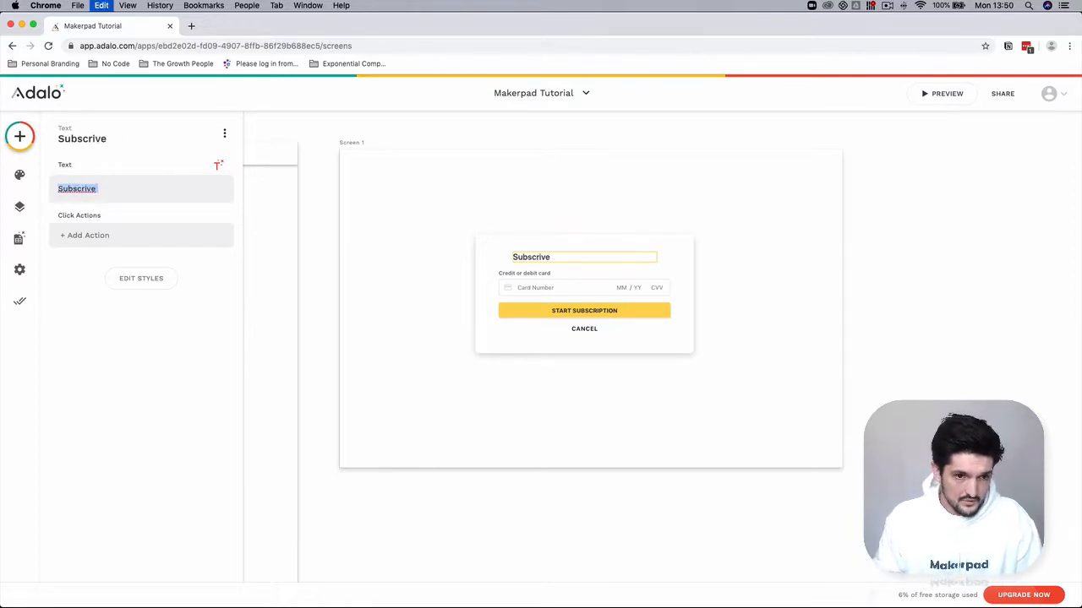
text(Become)
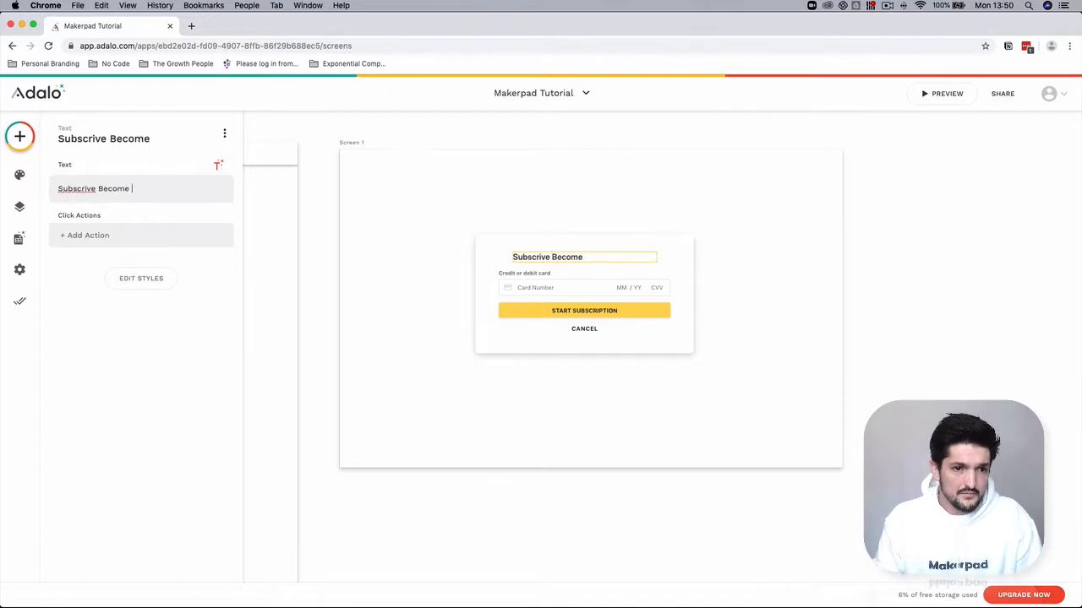
click(75, 189)
key(BackSpace)
key(BackSpace)
key(BackSpace)
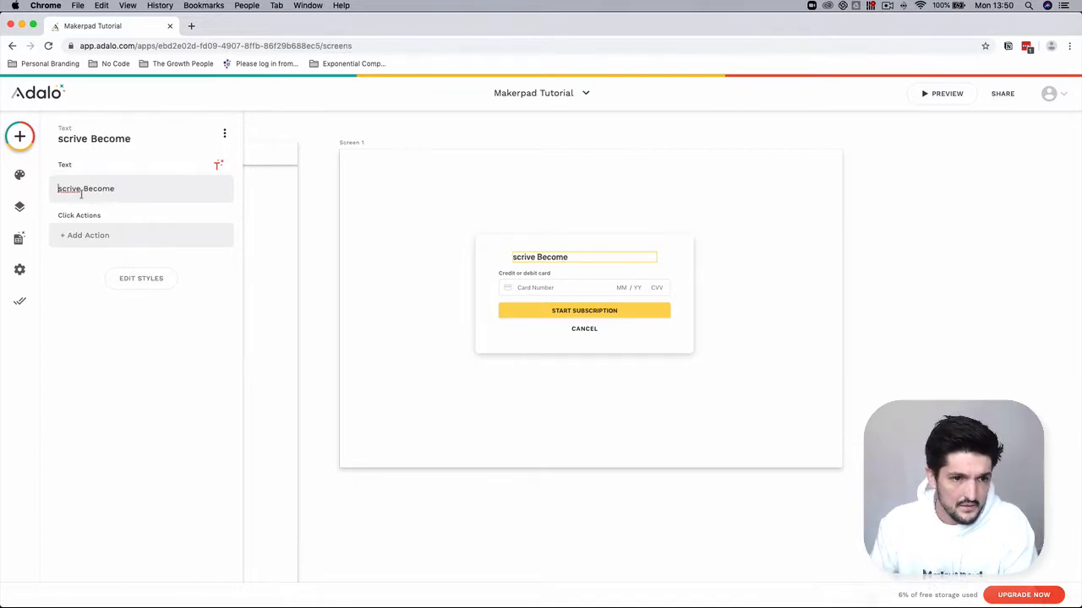
key(BackSpace)
key(BackSpace)
key(BackSpace)
key(BackSpace)
key(BackSpace)
key(BackSpace)
key(BackSpace)
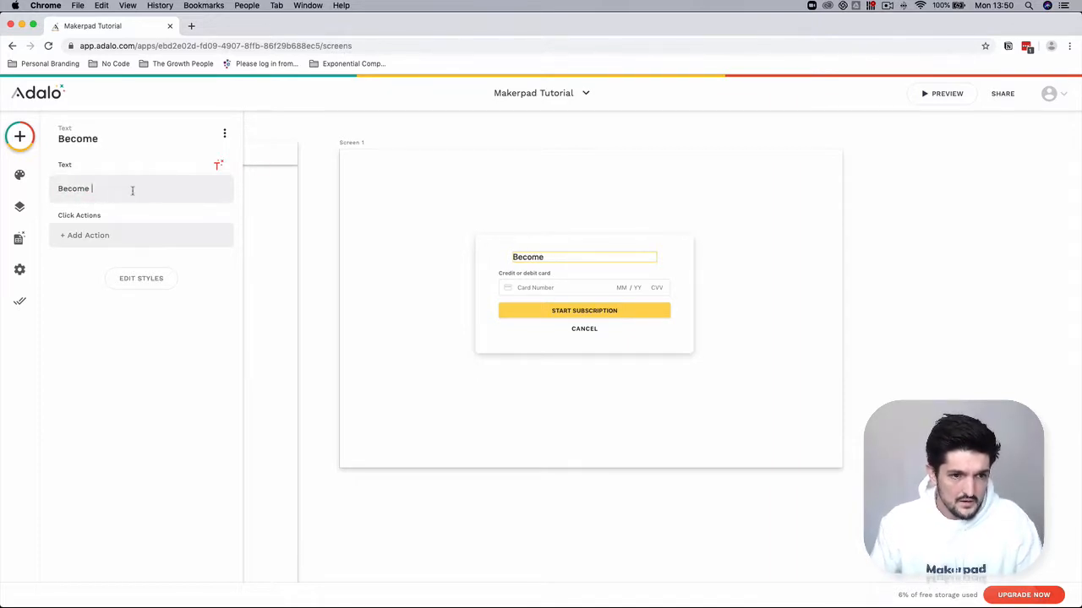
text(a n)
key(BackSpace)
text(member of)
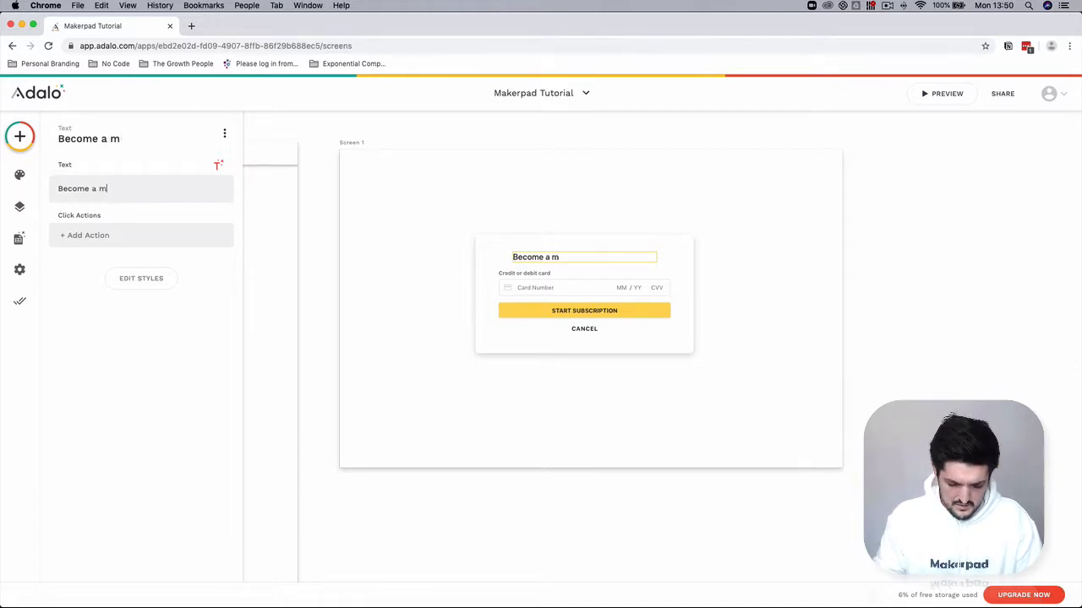
Complete the heading with the current community's name as dynamic text and a question mark, keeping it centred in the card
click(218, 165)
mouse_move(242, 193)
click(316, 194)
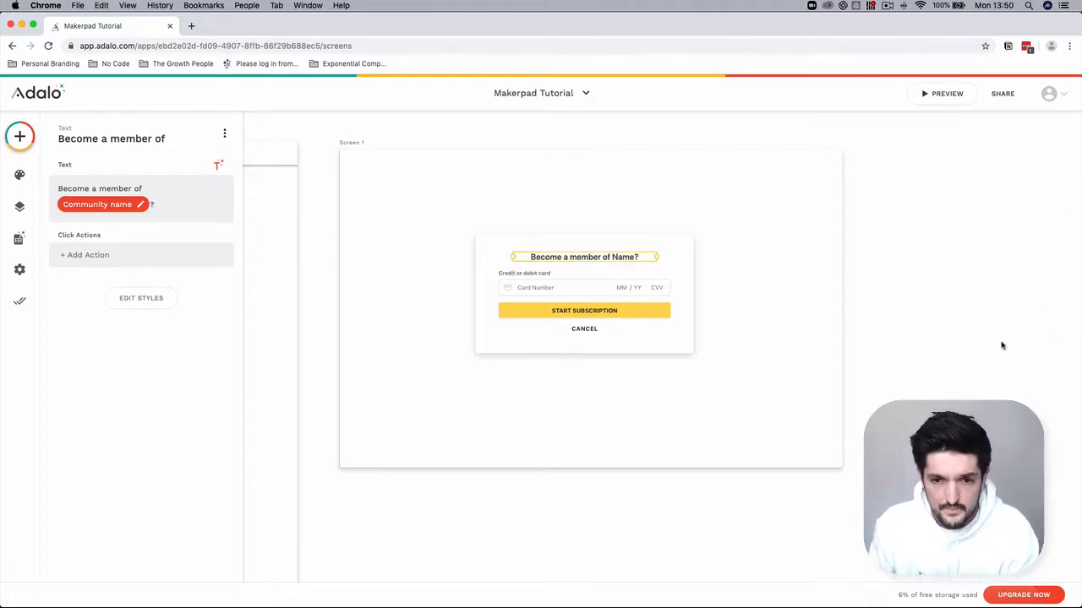
mouse_move(596, 258)
mouse_down()
mouse_move(582, 260)
mouse_move(600, 259)
mouse_up()
click(903, 319)
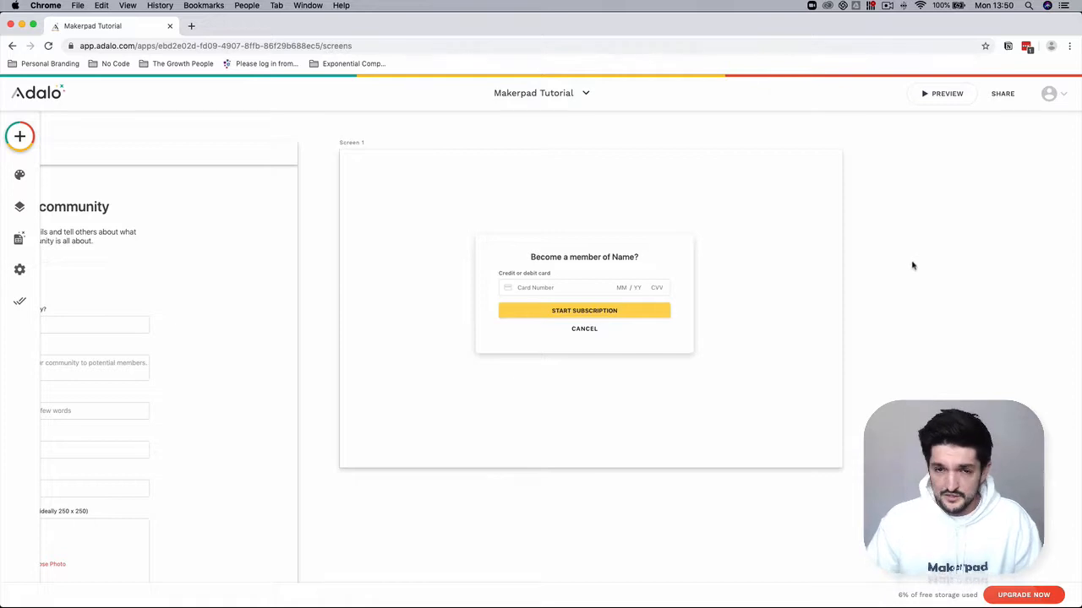
Start connecting the Stripe Subscription component to Stripe and move the authorization page out of the editor's browser window
click(584, 311)
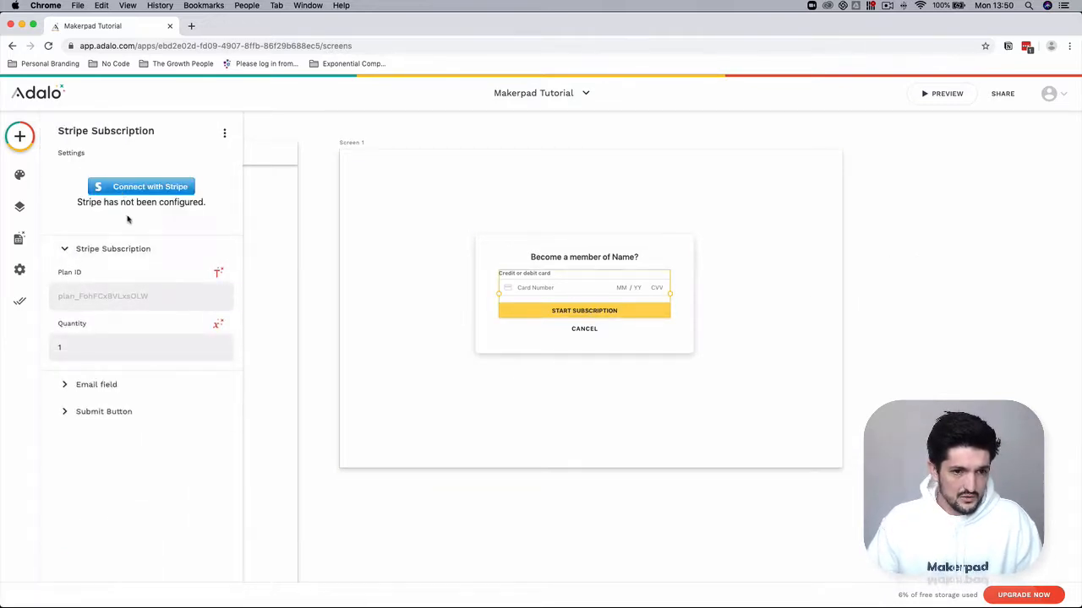
click(144, 187)
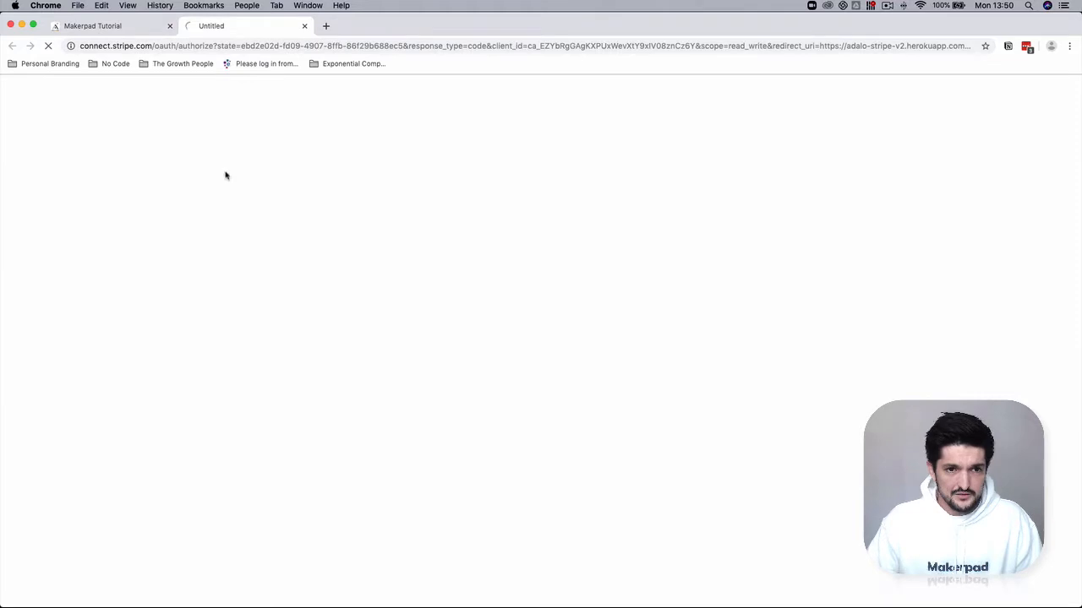
click(129, 31)
drag(239, 27, 2, 30)
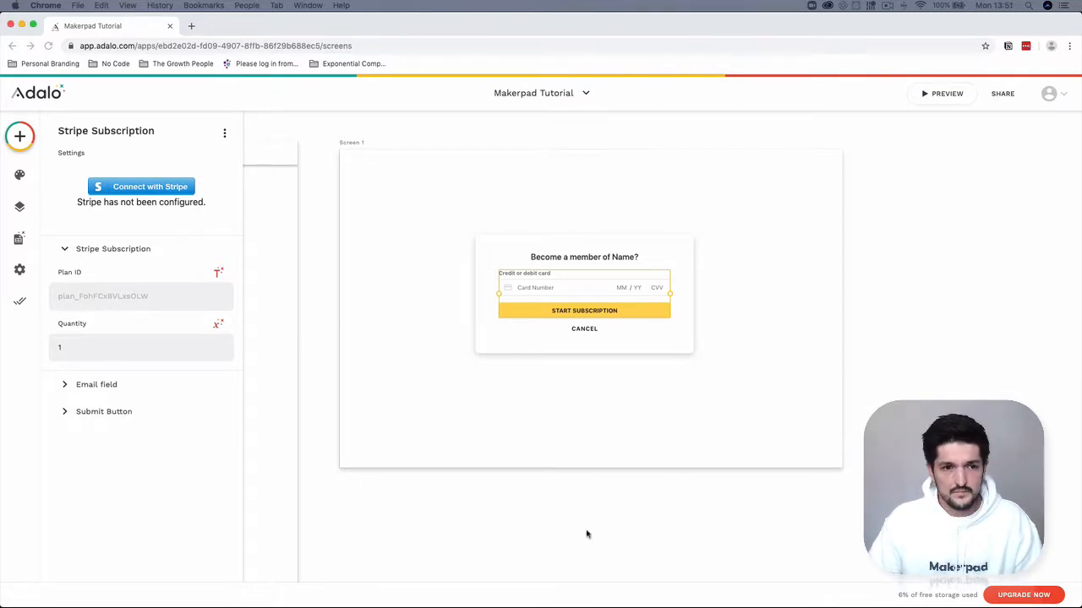
Reload the app editor and reopen the settings of the Stripe Subscription component on the modal screen
click(69, 33)
click(312, 221)
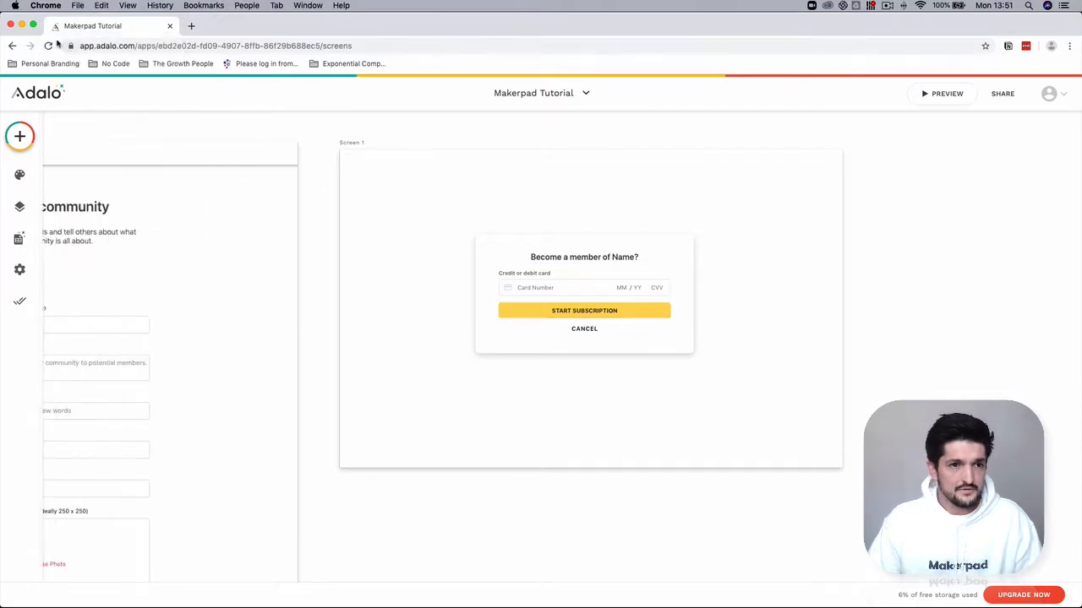
click(48, 45)
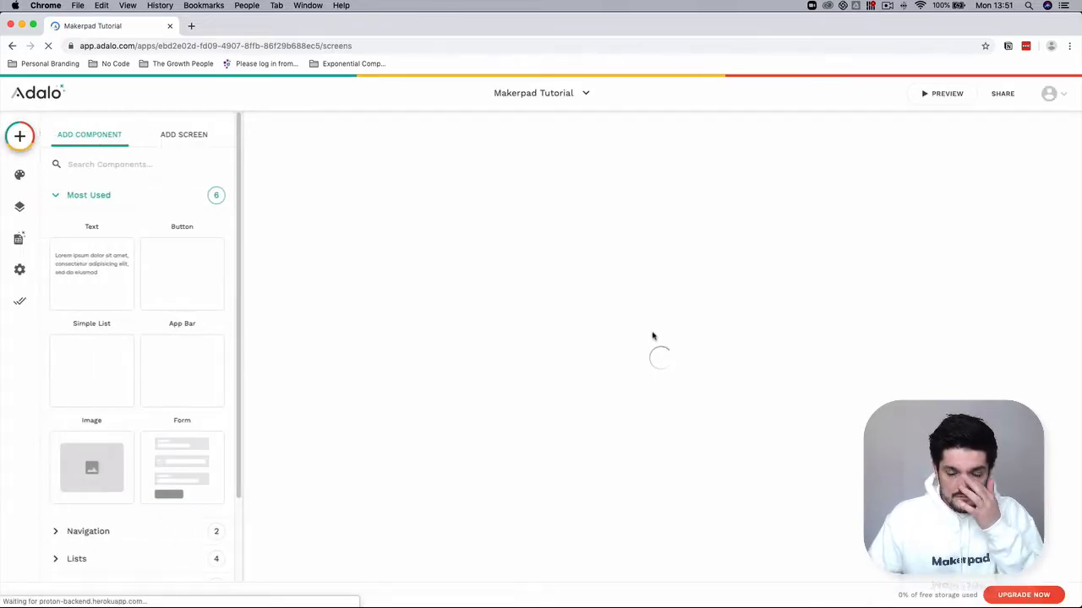
scroll(652, 336, right, 15)
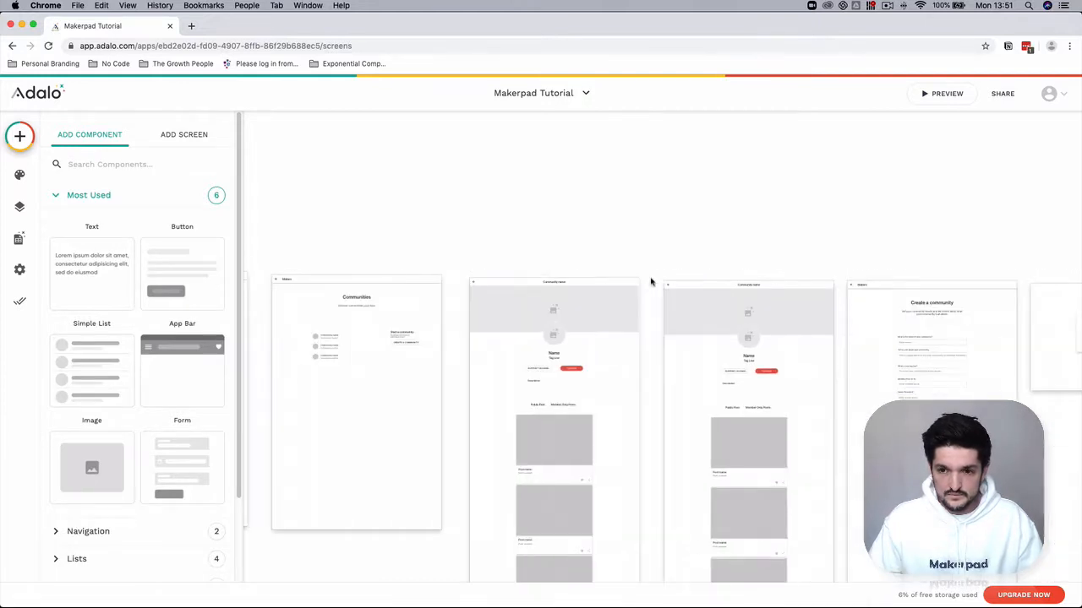
click(503, 335)
click(507, 320)
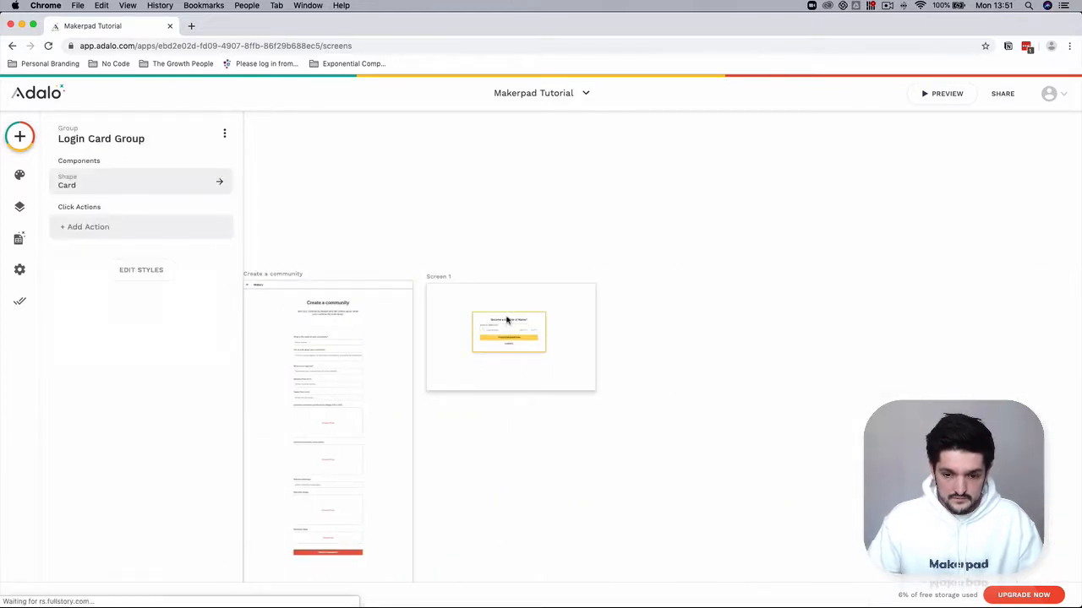
key(super+plus)
key(super+plus)
key(super+plus)
scroll(500, 315, right, 4)
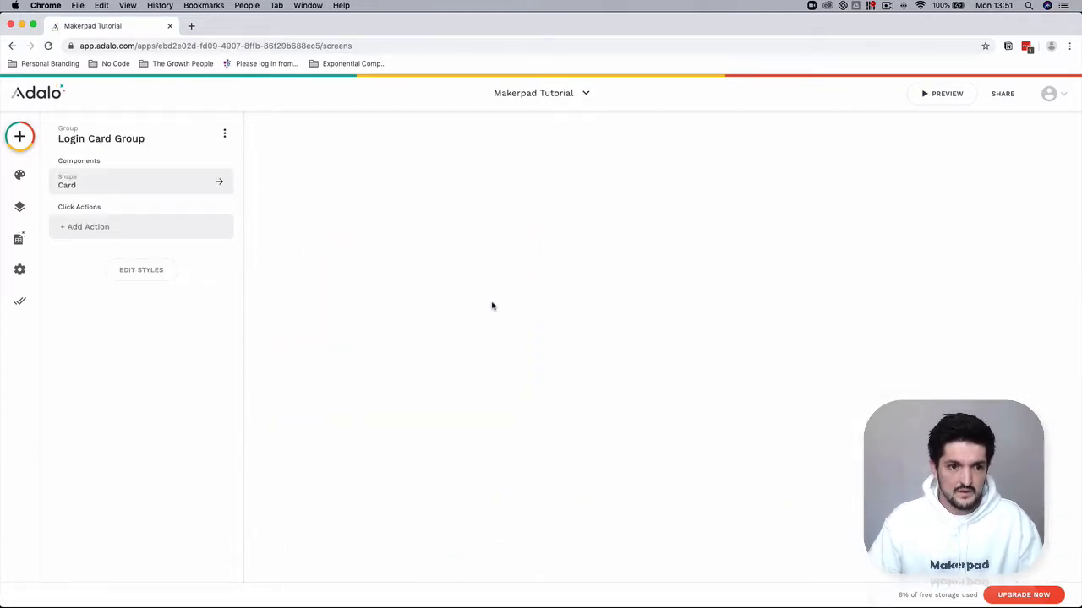
scroll(490, 307, left, 5)
click(407, 262)
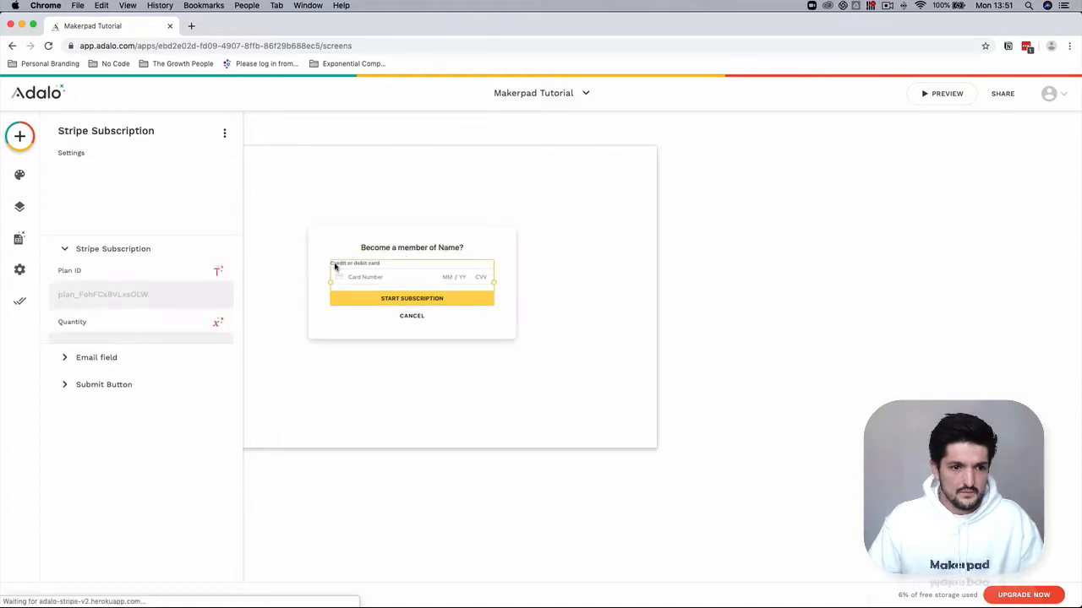
Set the subscription's Plan ID to the current community's name as dynamic text followed by "SUB"
scroll(334, 295, left, 3)
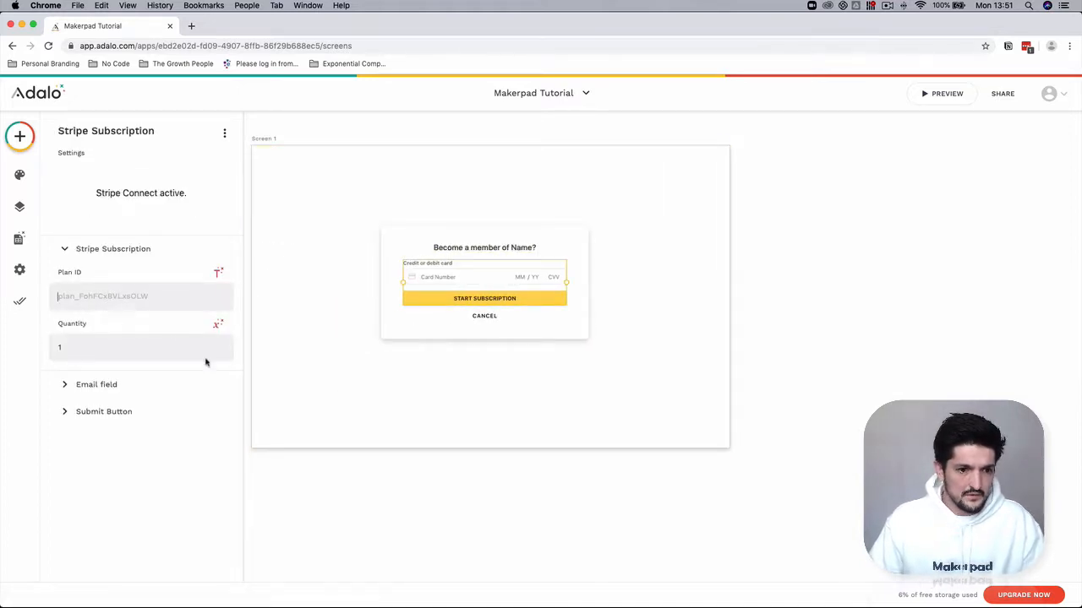
scroll(269, 365, left, 2)
click(218, 273)
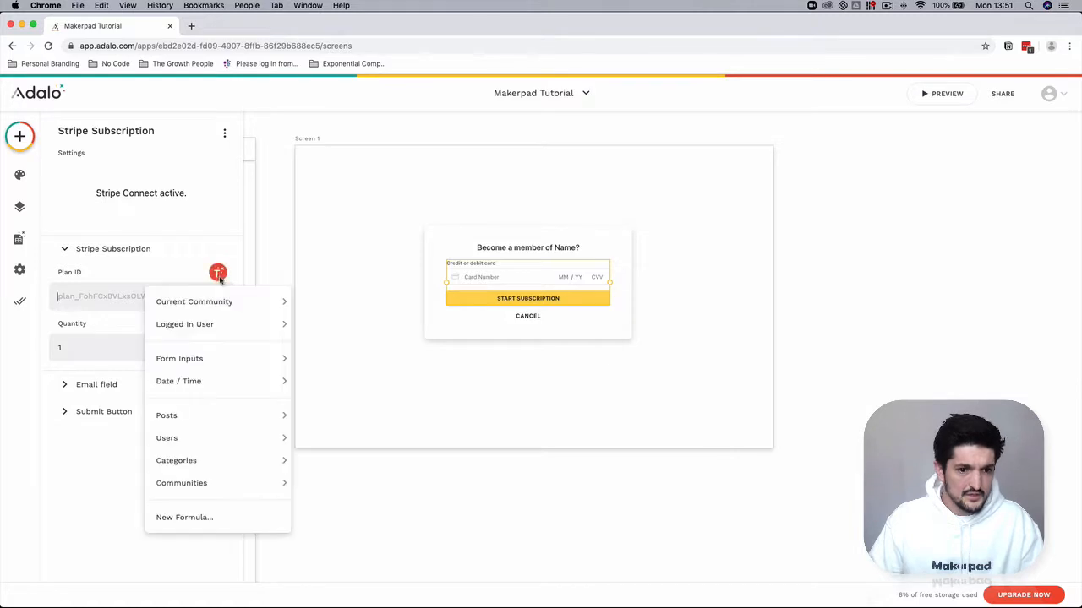
mouse_move(215, 301)
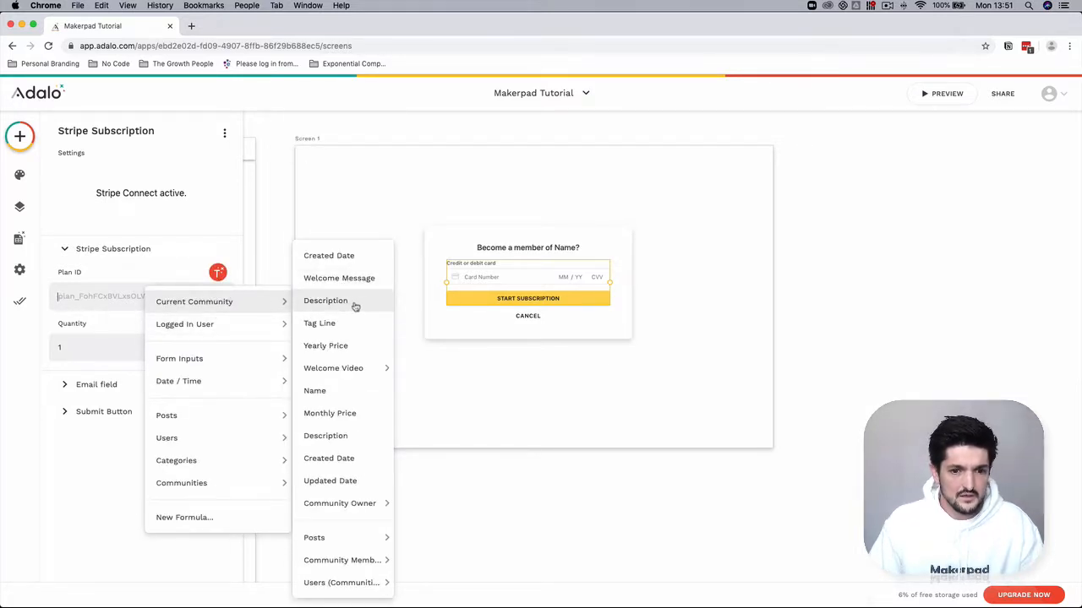
click(342, 390)
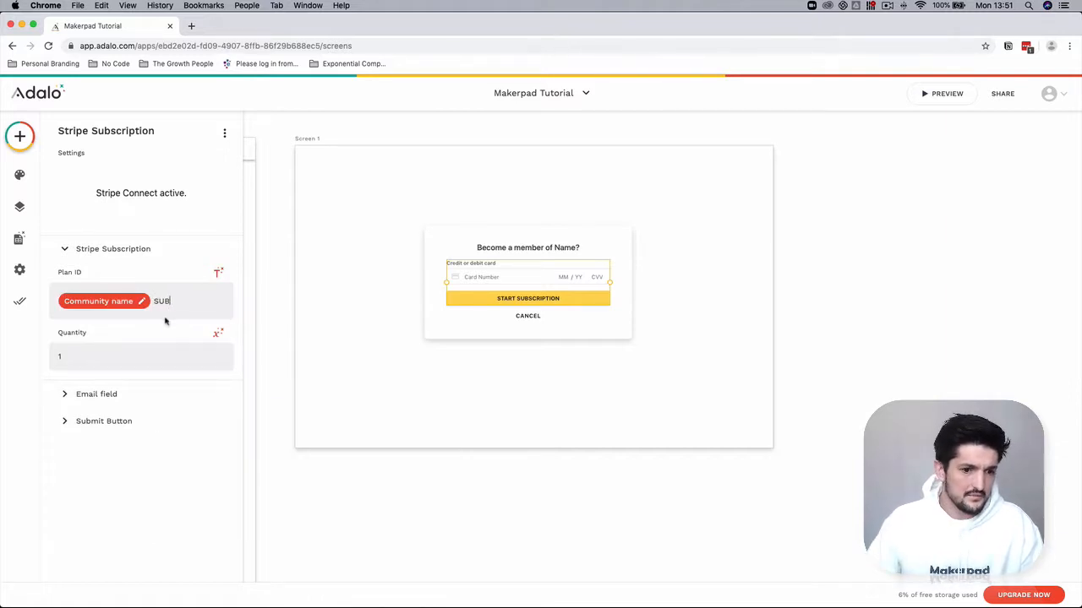
Set the Stripe Subscription's buyer email to the logged-in user's email as dynamic text
click(119, 403)
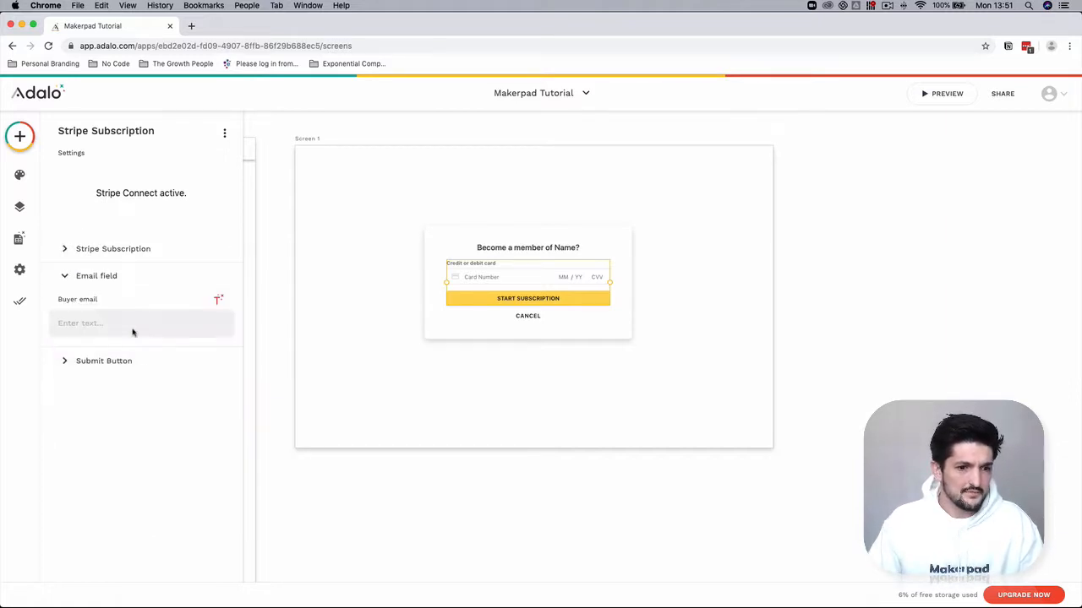
click(218, 300)
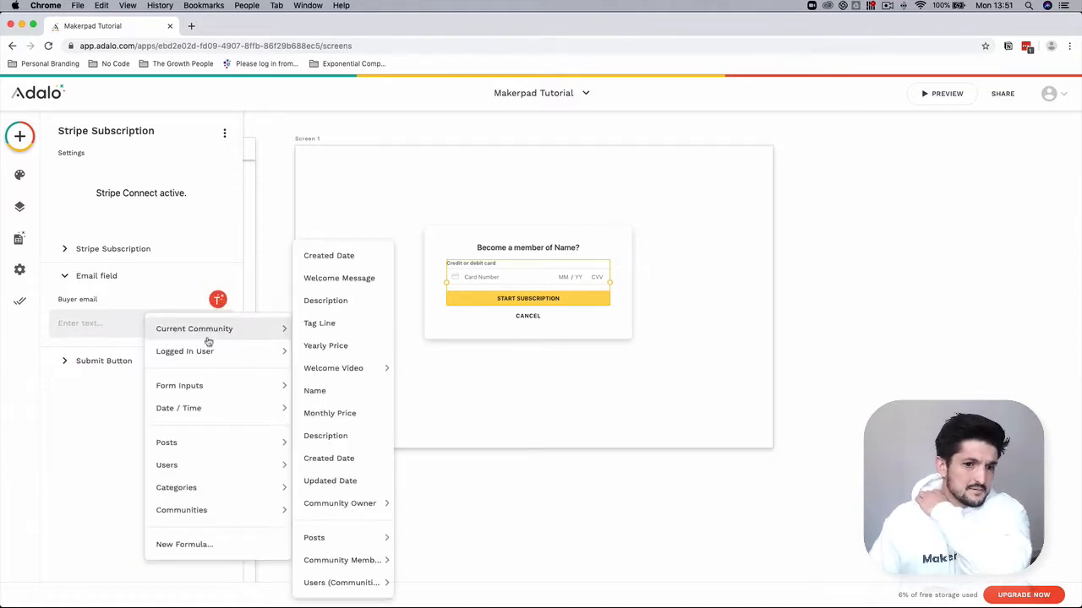
mouse_move(209, 355)
click(329, 100)
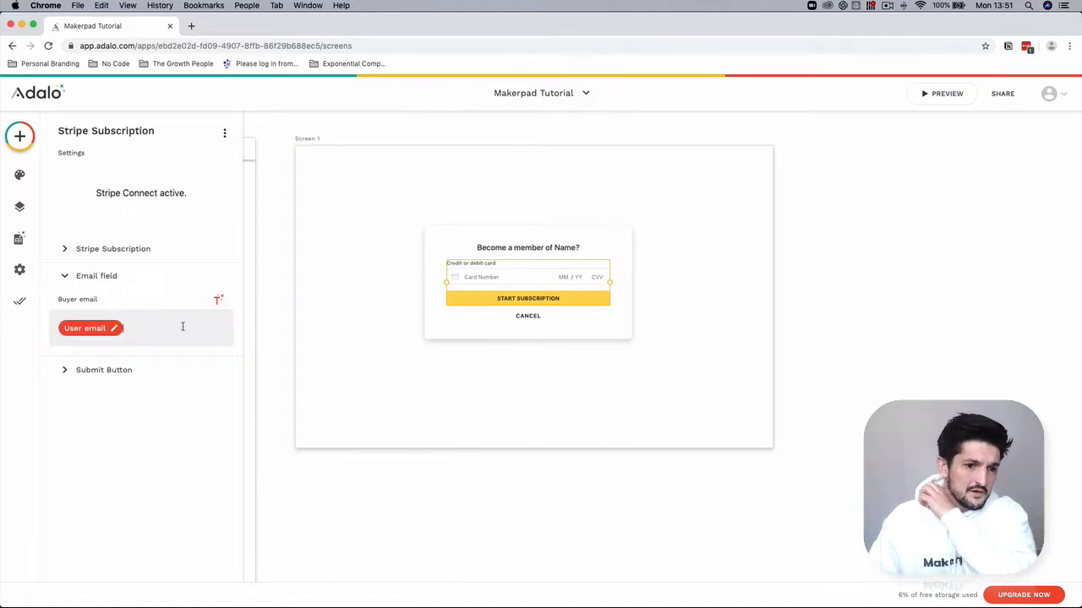
Add a post-payment action to the submit button that links to the Community Home - Members screen
click(132, 380)
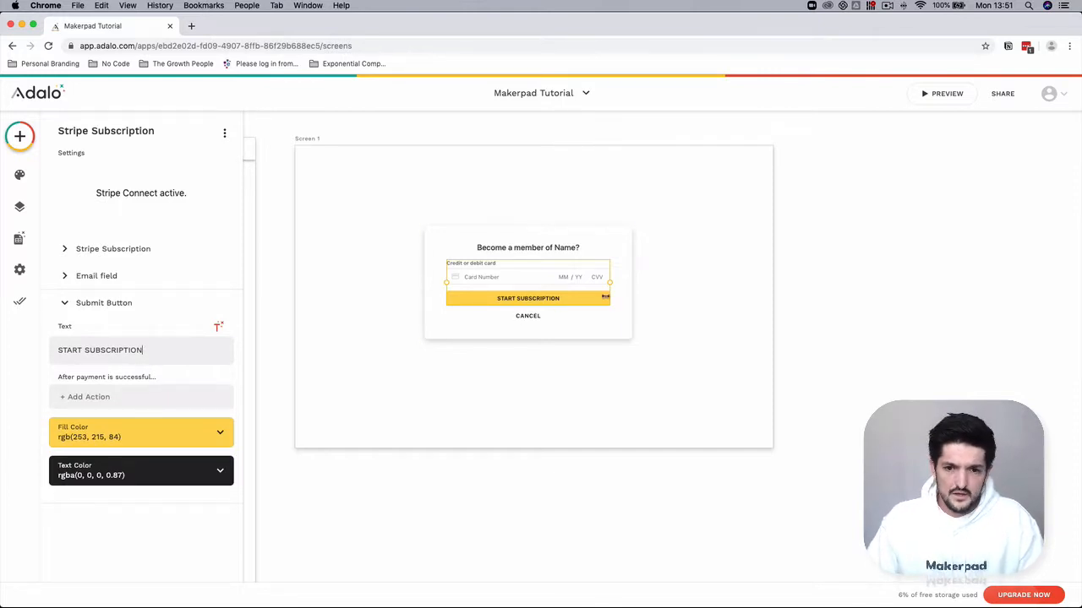
click(135, 402)
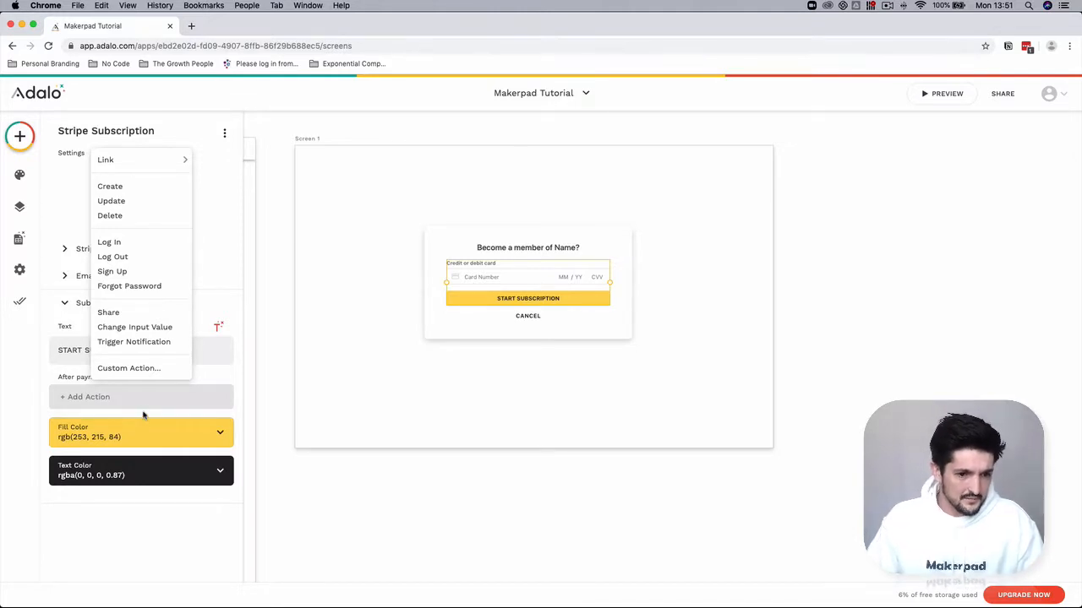
mouse_move(137, 160)
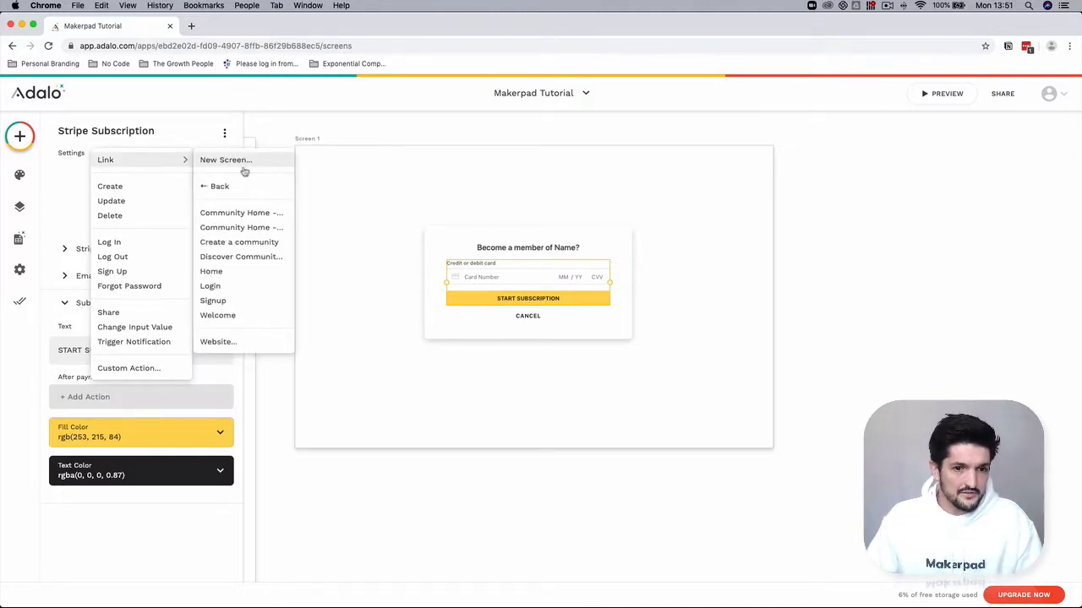
click(248, 214)
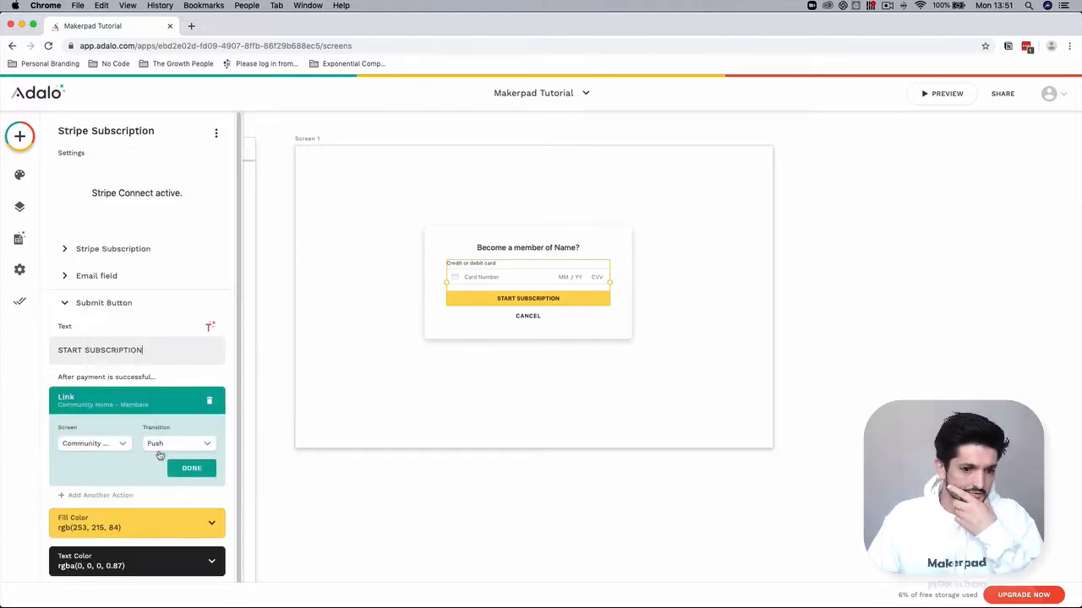
click(188, 469)
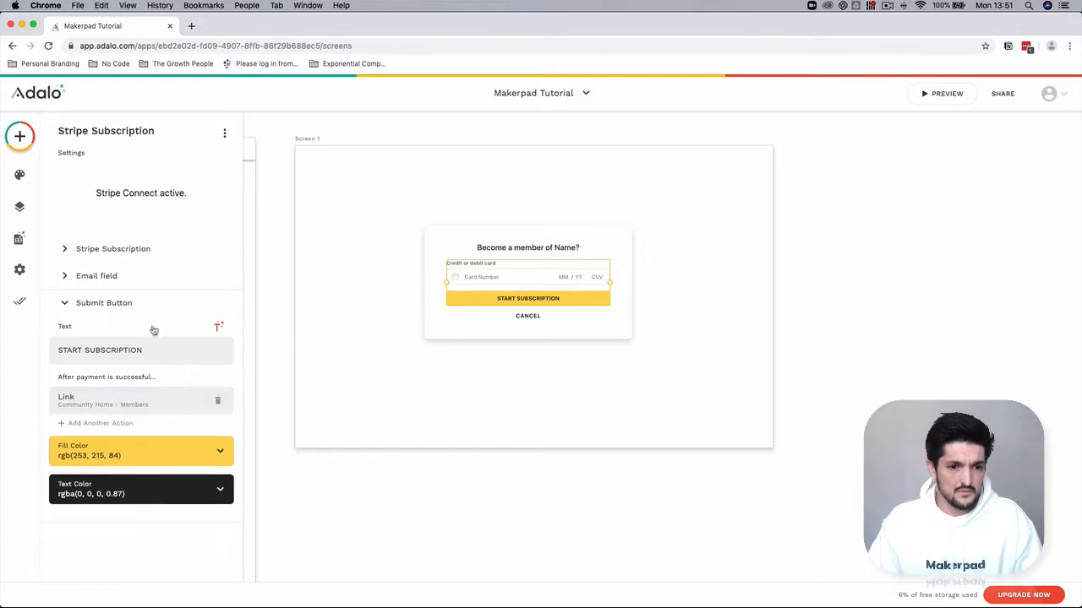
Set the submit button's fill colour to Primary black and its text colour to white (#ffffffde)
click(150, 456)
click(249, 579)
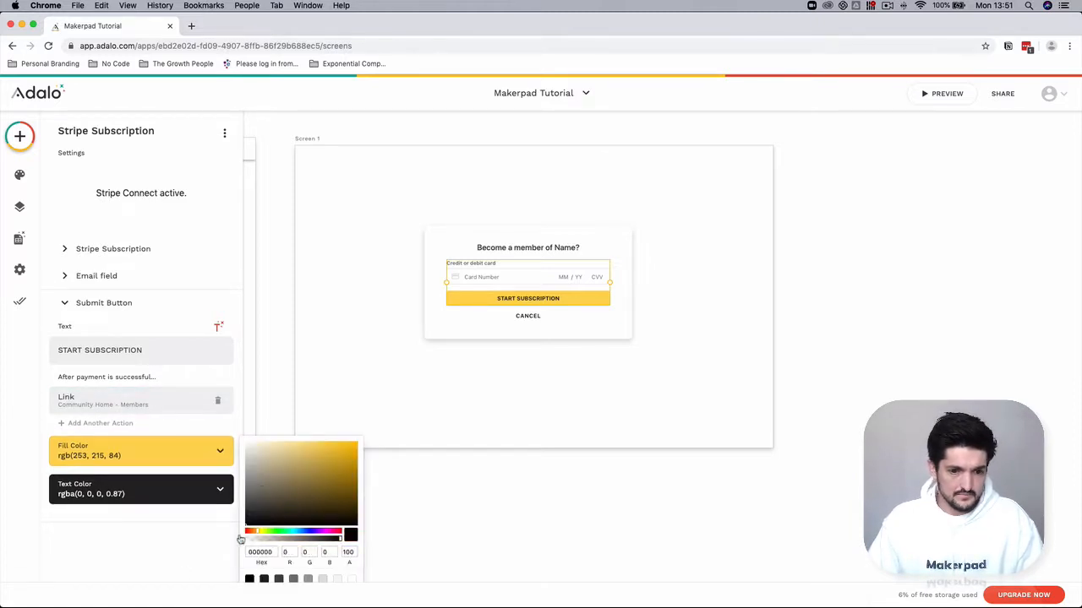
click(277, 367)
click(149, 494)
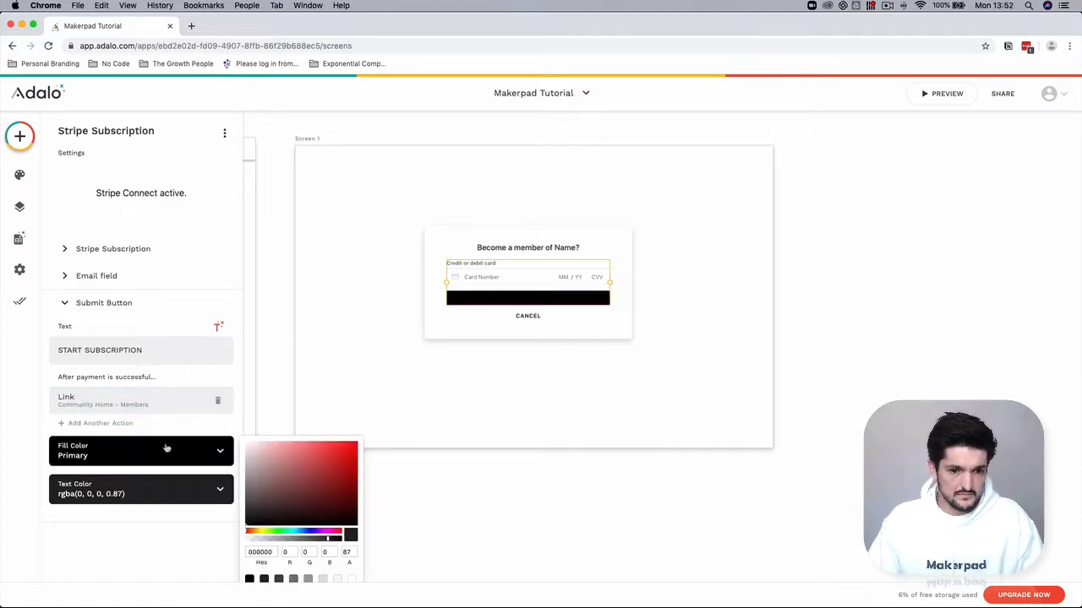
click(246, 444)
click(256, 398)
click(281, 348)
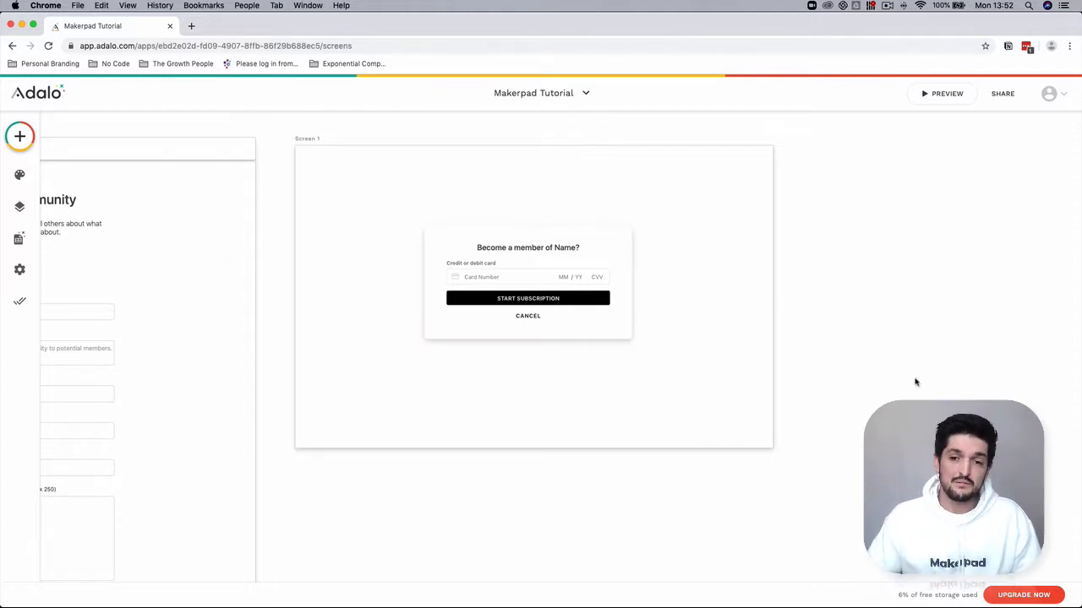
Reopen the Submit Button settings of the Stripe Subscription component
click(535, 306)
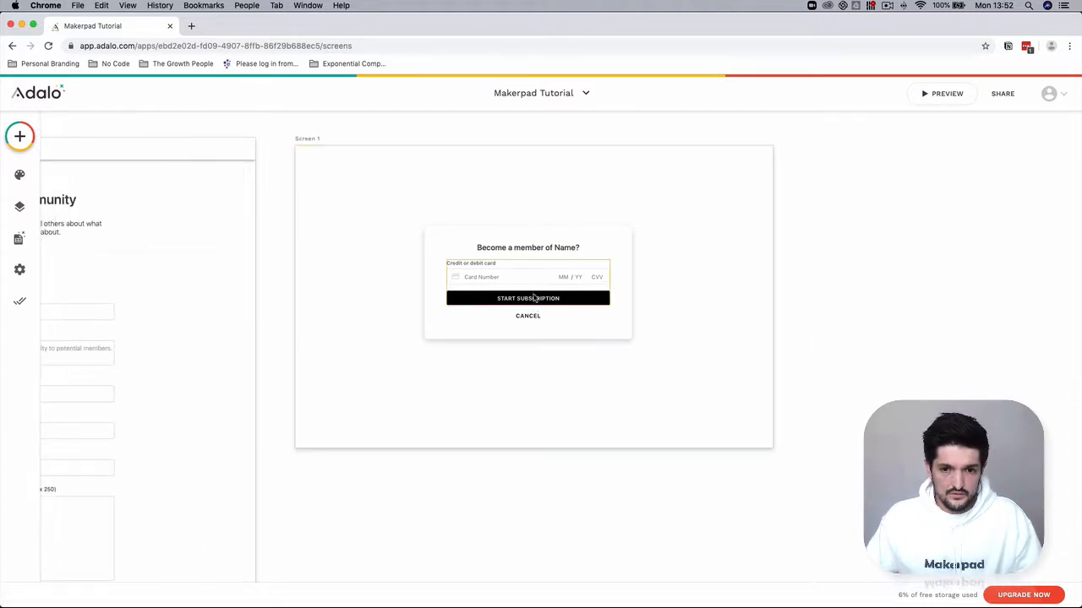
click(106, 421)
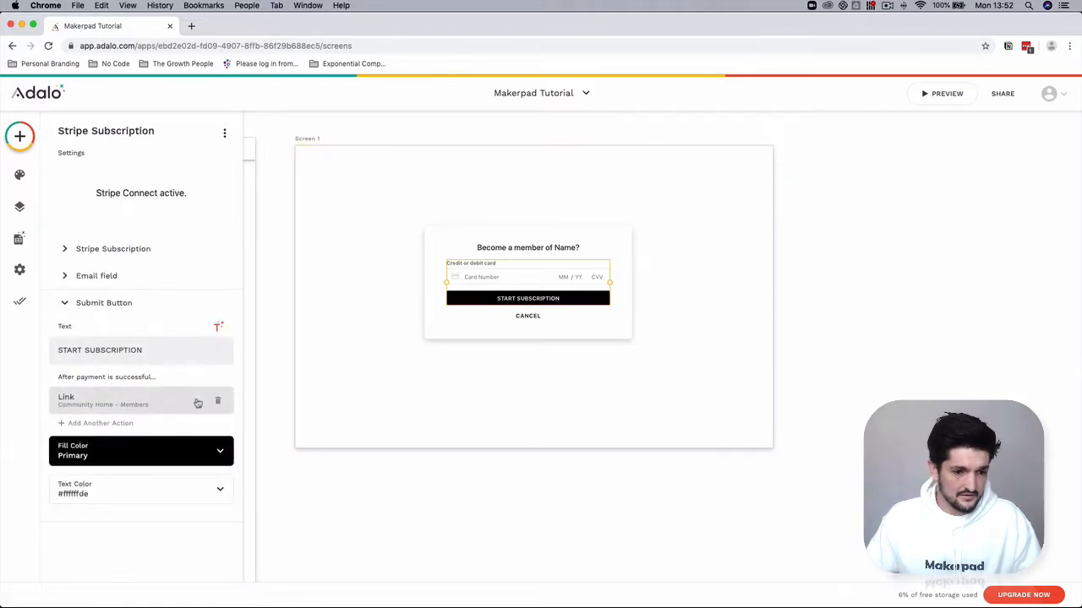
click(120, 424)
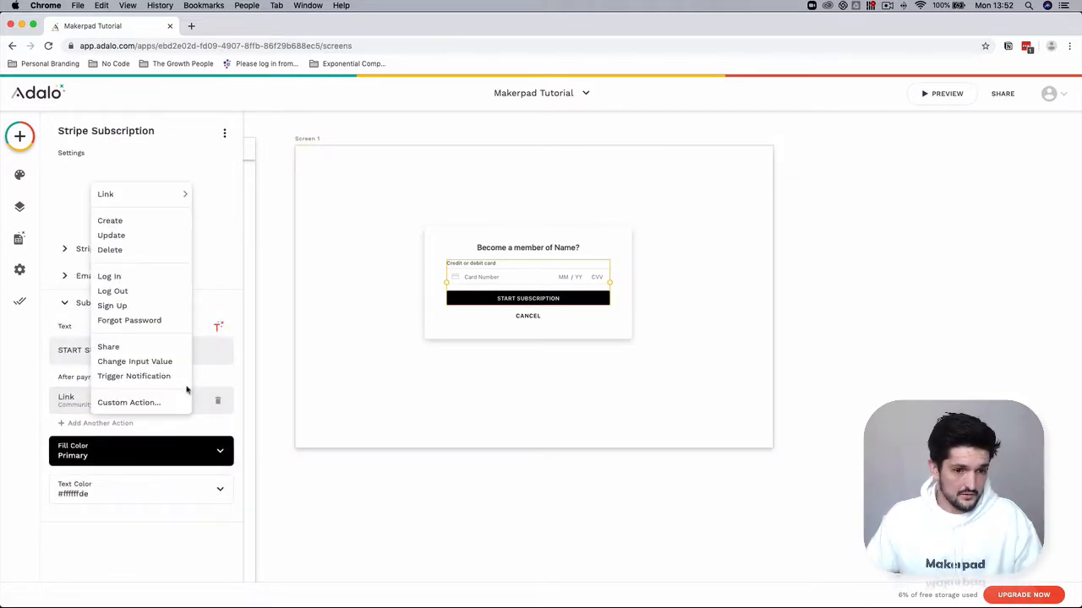
click(301, 430)
click(116, 424)
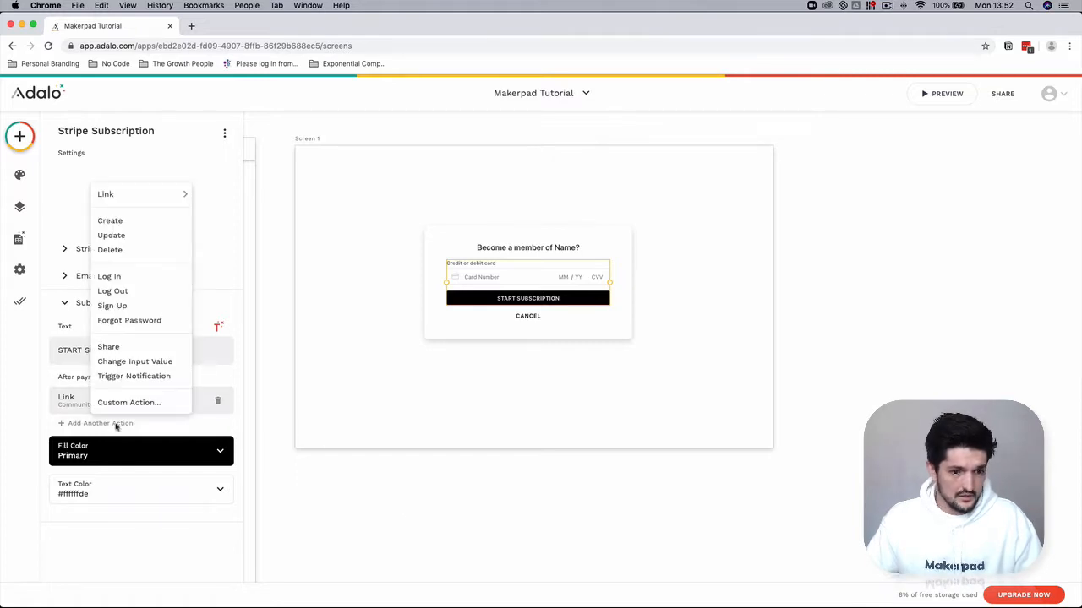
click(592, 462)
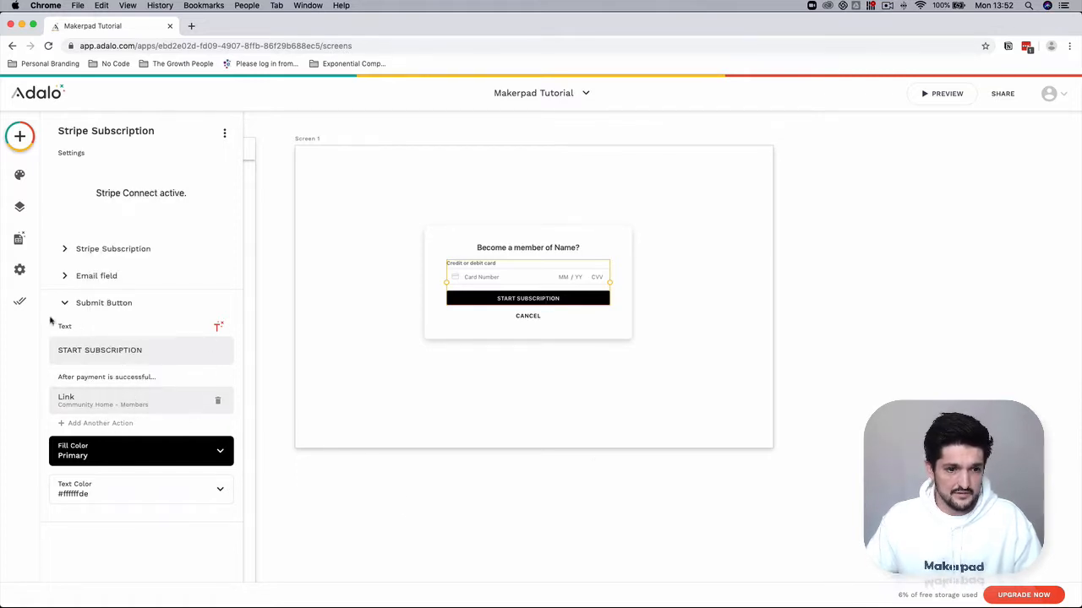
Add an Update action after successful payment and set its record to Current Community
click(120, 423)
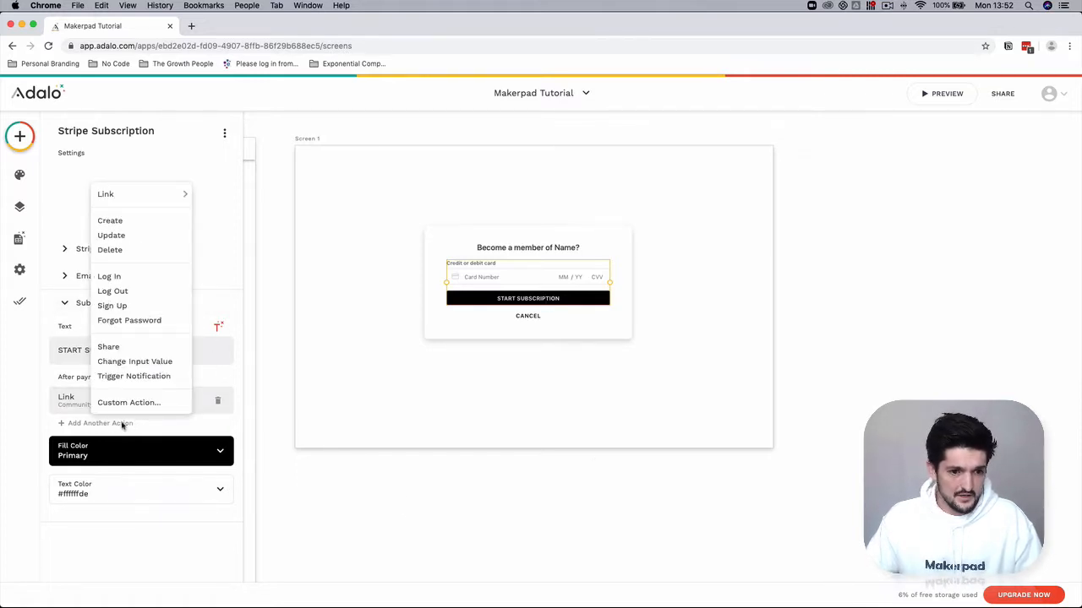
click(111, 236)
scroll(142, 406, down, 1)
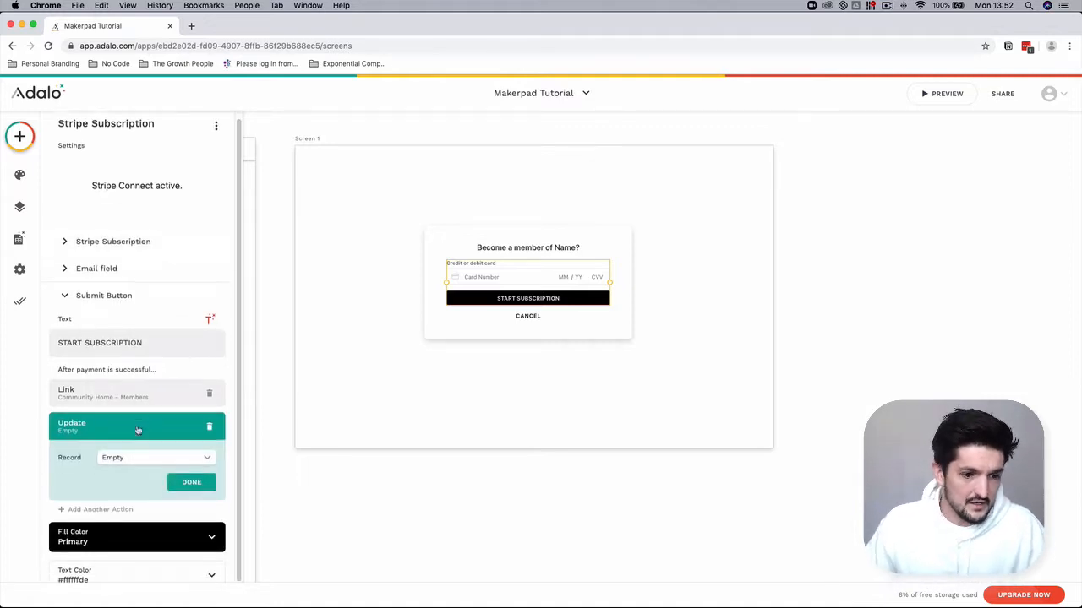
click(144, 436)
mouse_move(164, 400)
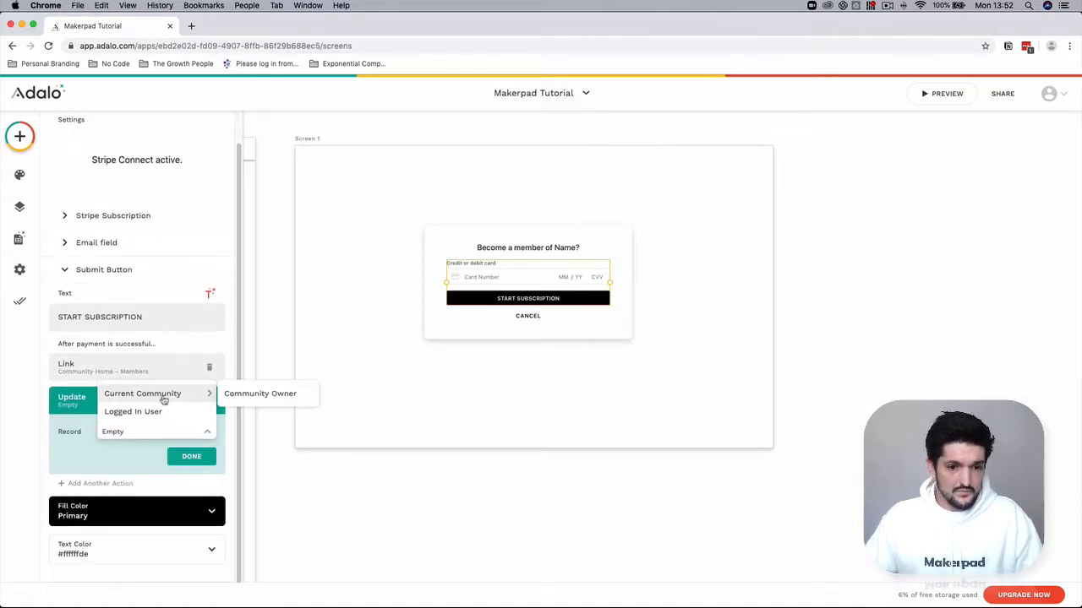
click(153, 400)
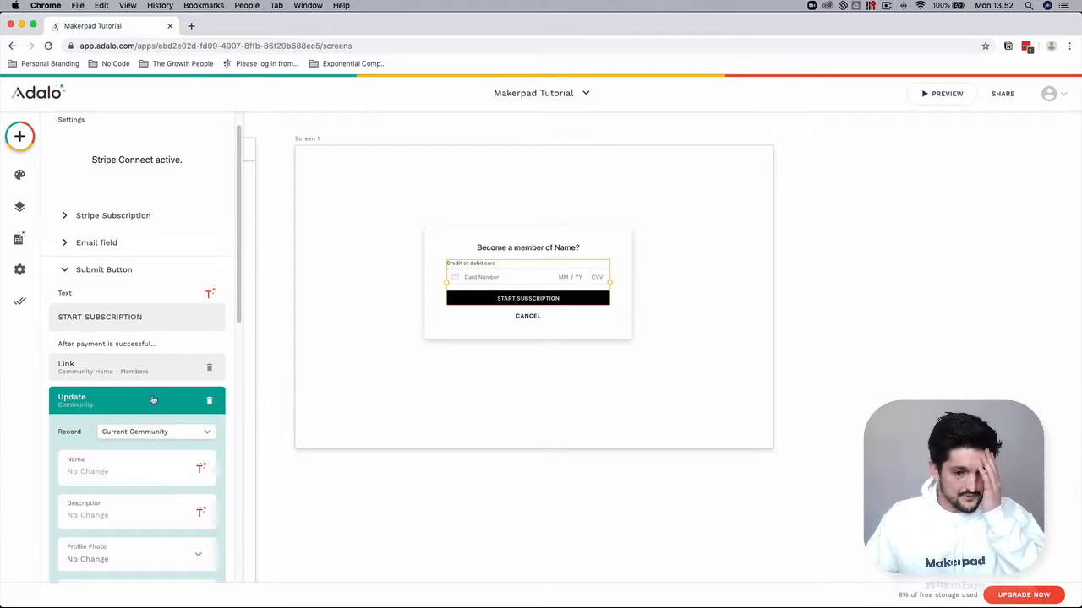
Make the community update add the logged-in user to Community Members, and finish the action
scroll(129, 473, down, 5)
scroll(131, 471, down, 5)
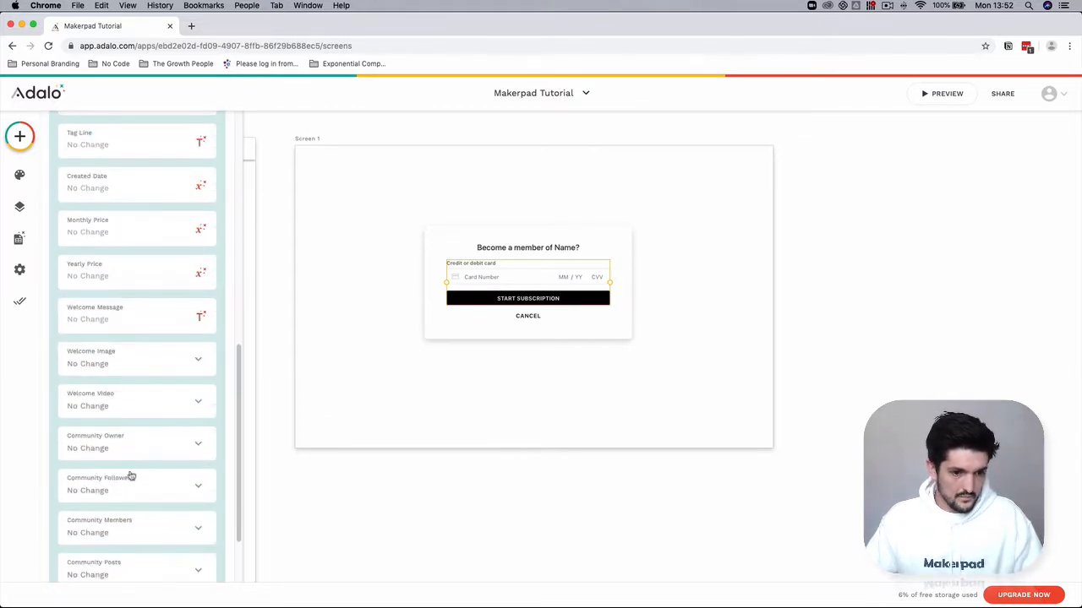
click(138, 488)
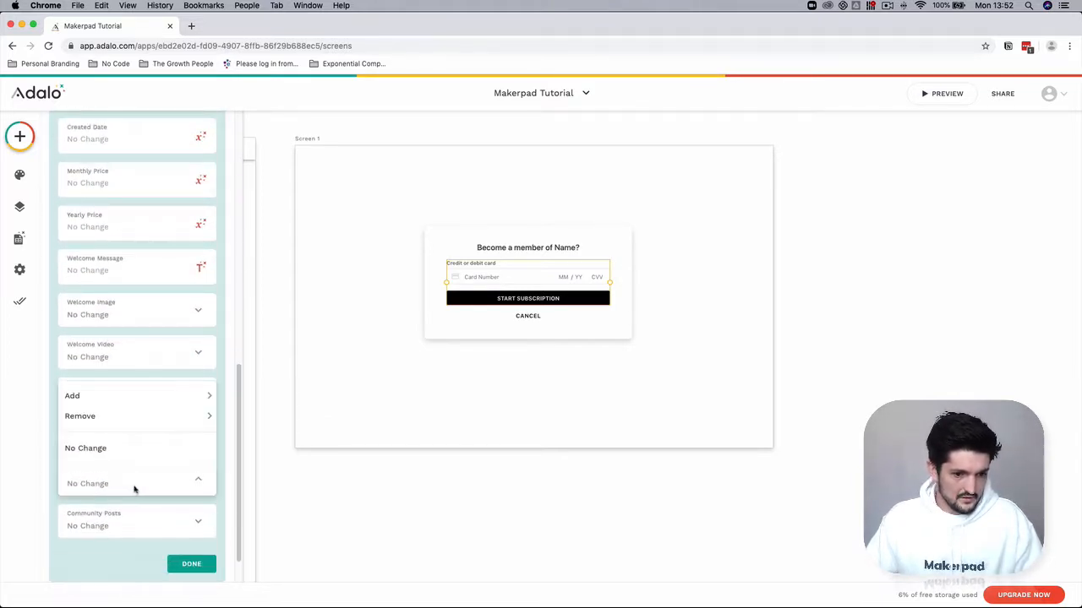
mouse_move(124, 397)
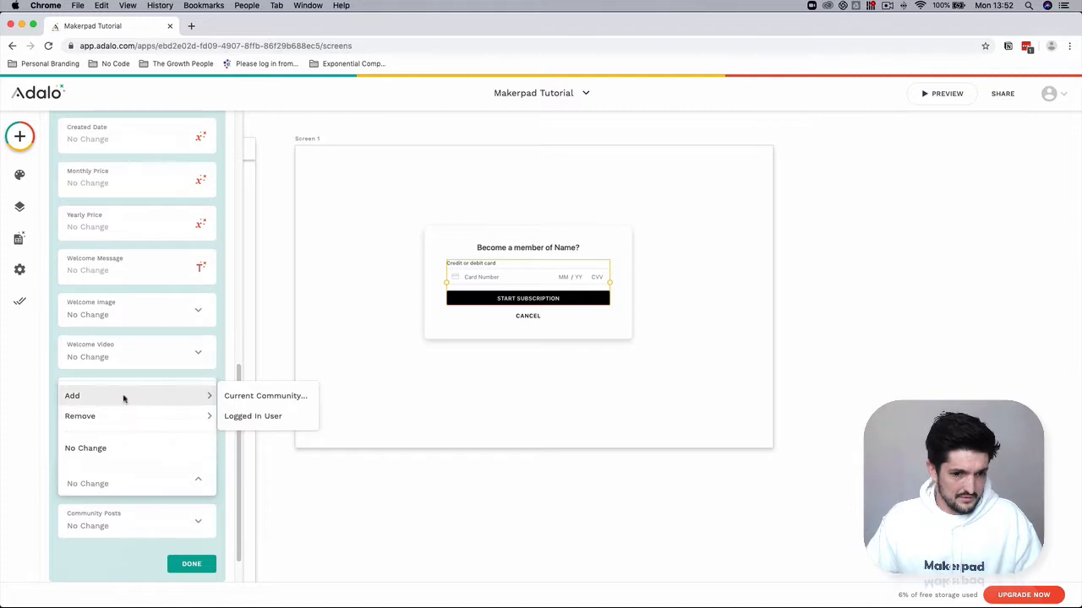
click(265, 419)
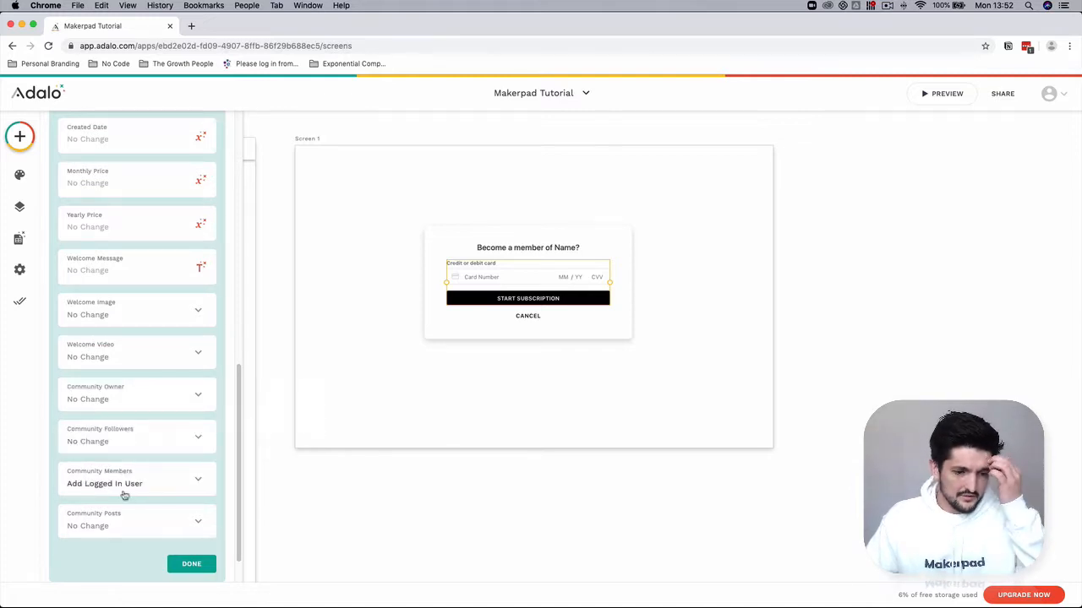
click(191, 564)
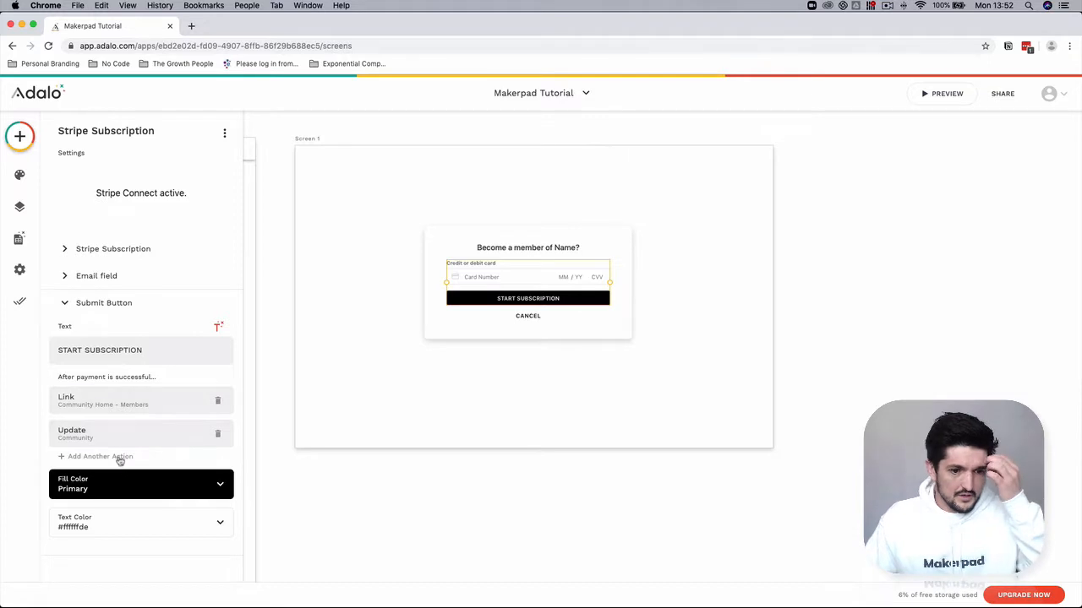
Add another Update action after successful payment and set its record to Logged In User
click(118, 457)
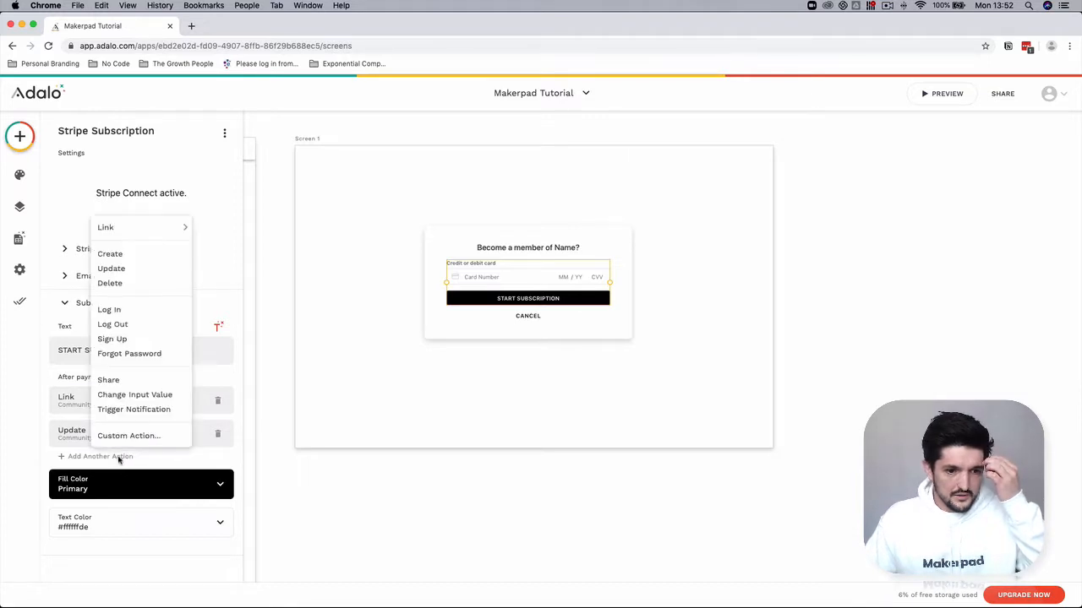
click(137, 268)
click(128, 503)
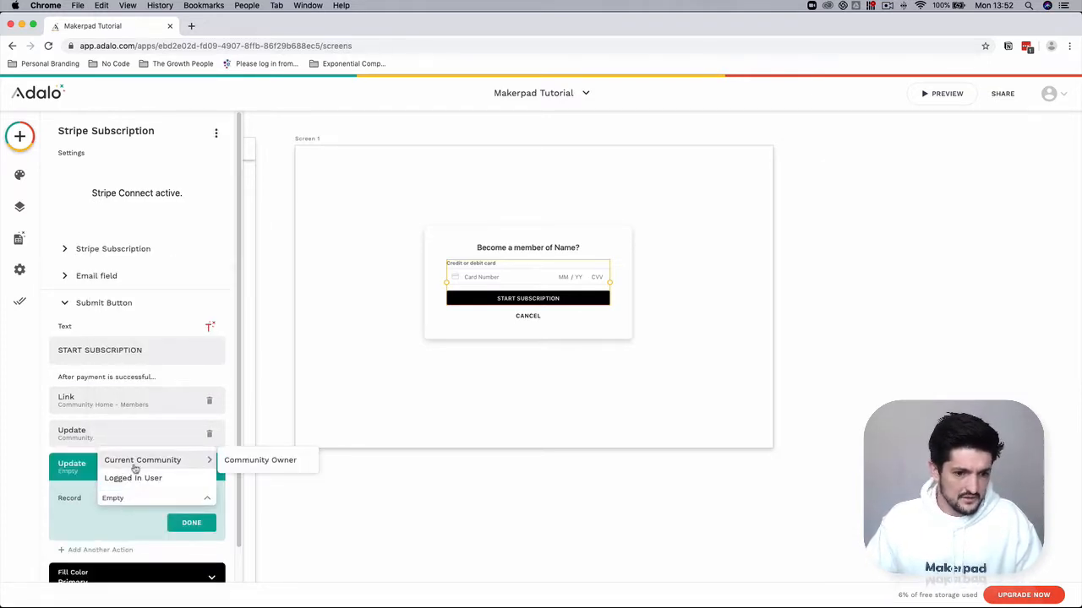
click(154, 479)
Make the user update add the current community to Communities Joined, and finish the action
scroll(152, 488, down, 20)
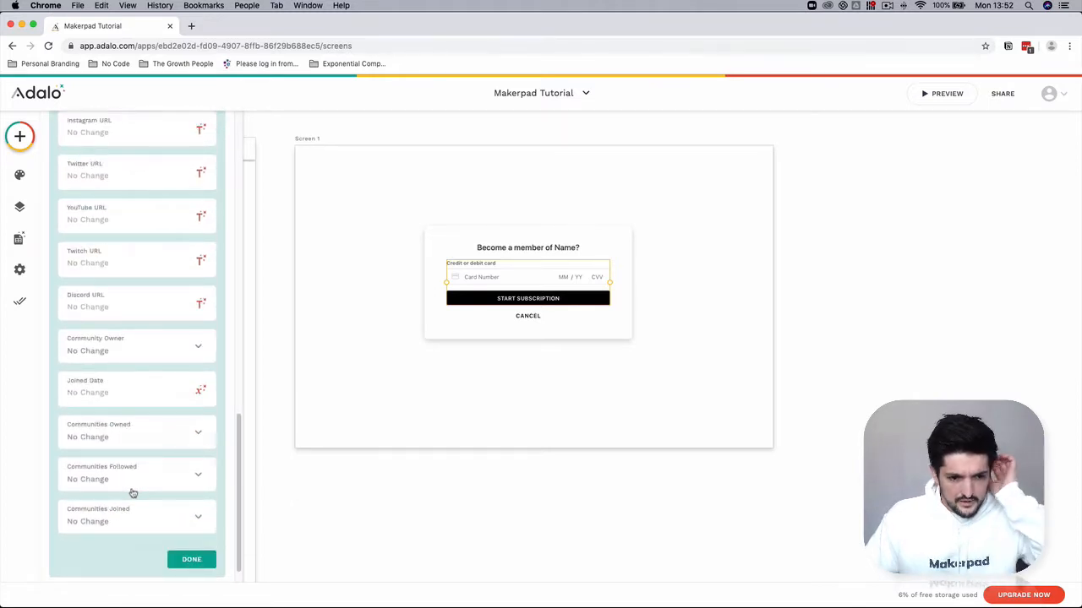
click(135, 522)
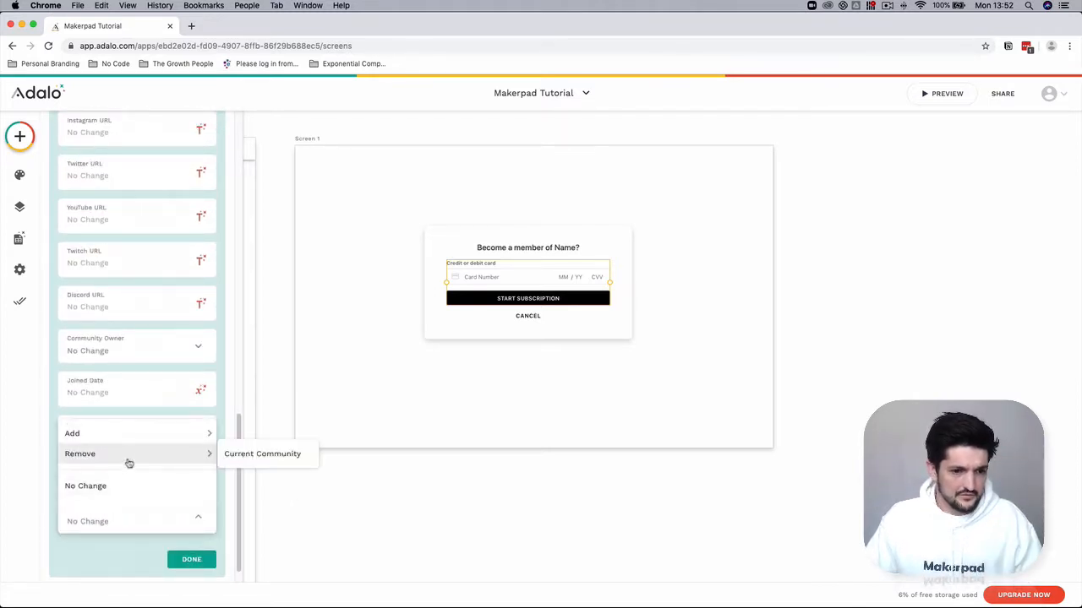
mouse_move(174, 434)
click(278, 433)
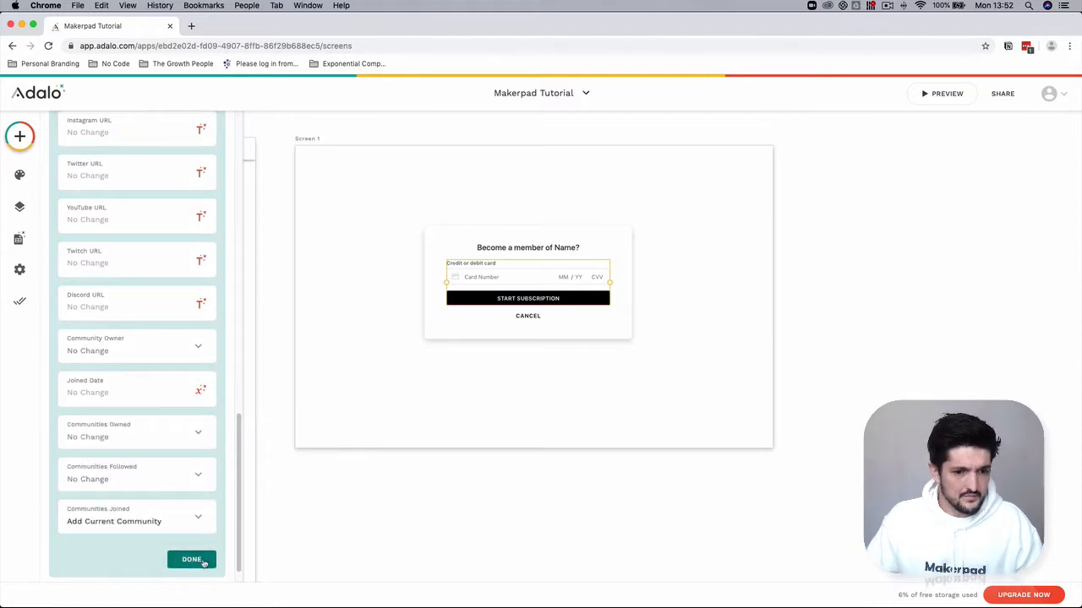
click(192, 561)
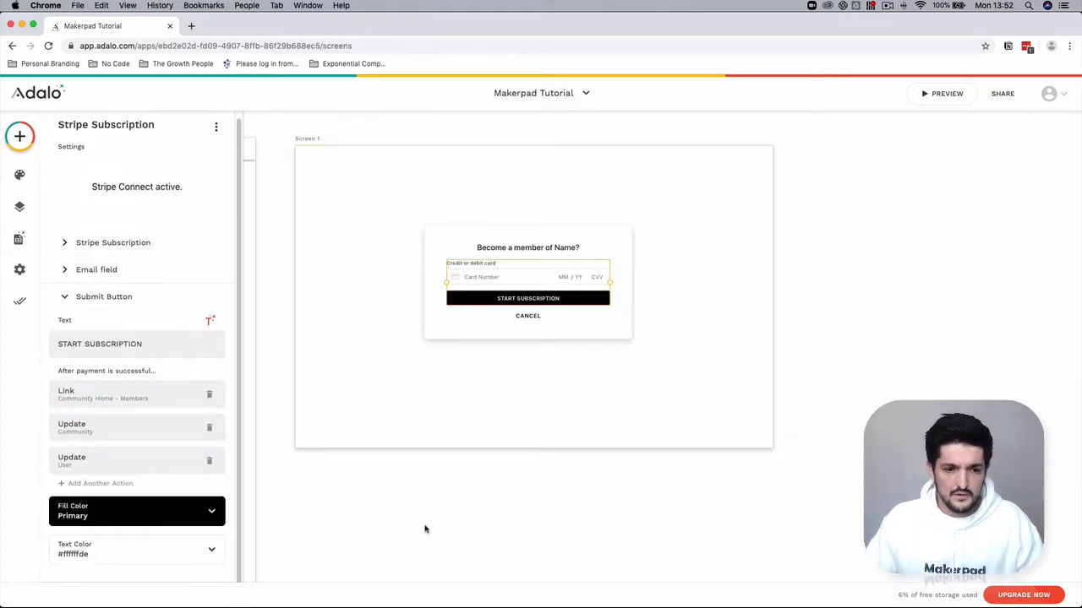
Preview the app, open the Makerpad community and bring up the subscription modal from its Support button
click(807, 210)
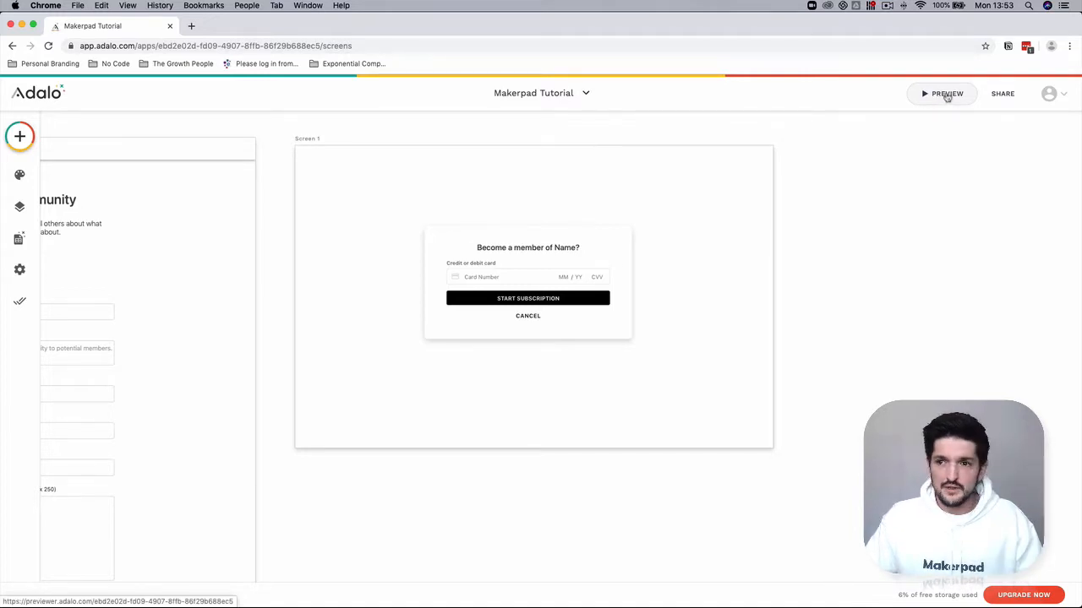
click(947, 95)
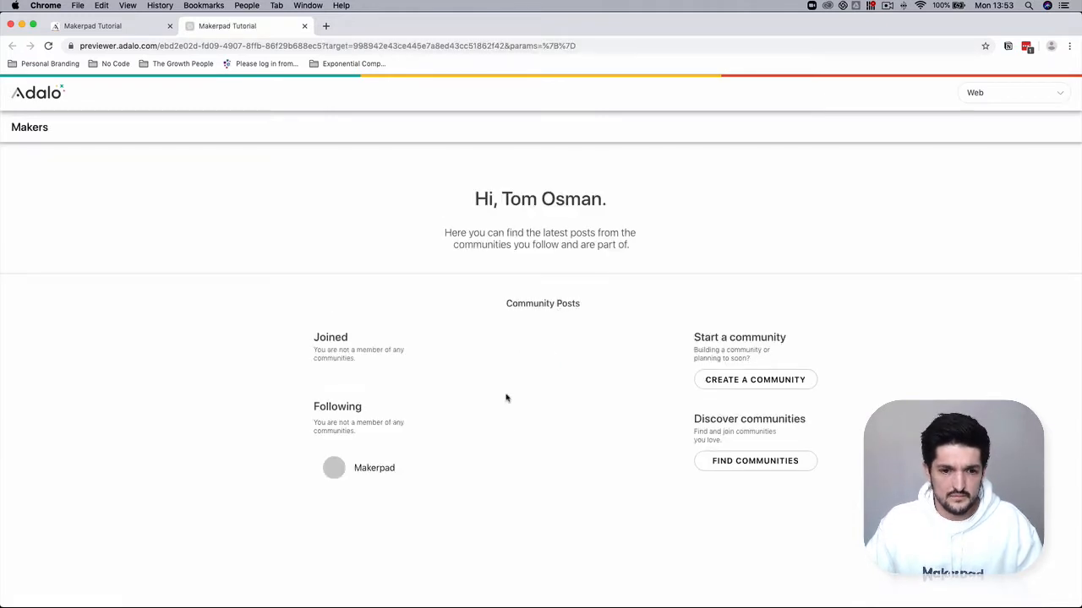
click(368, 472)
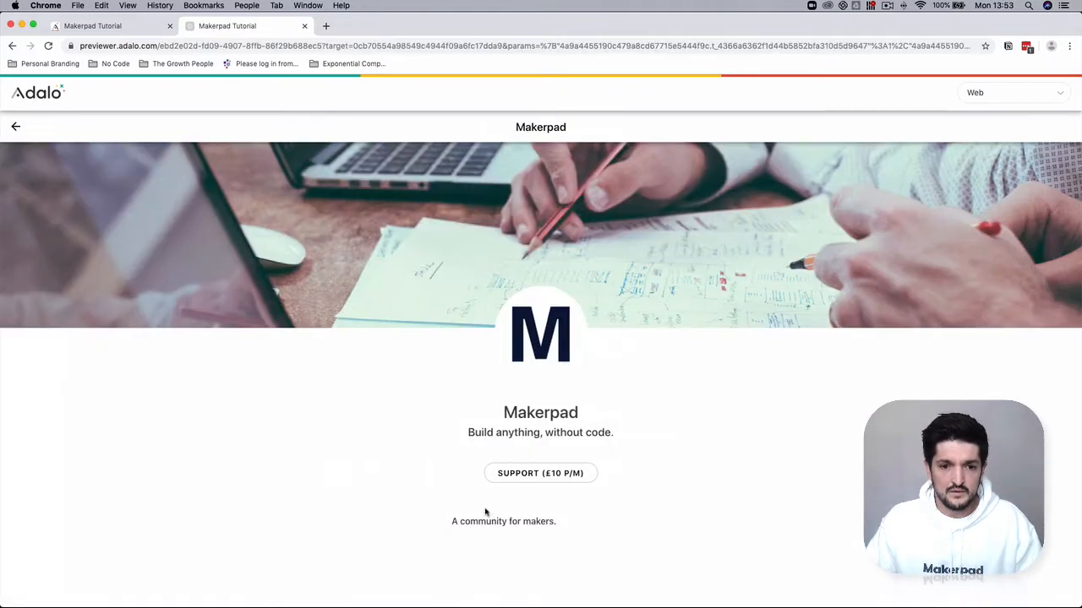
scroll(549, 473, down, 5)
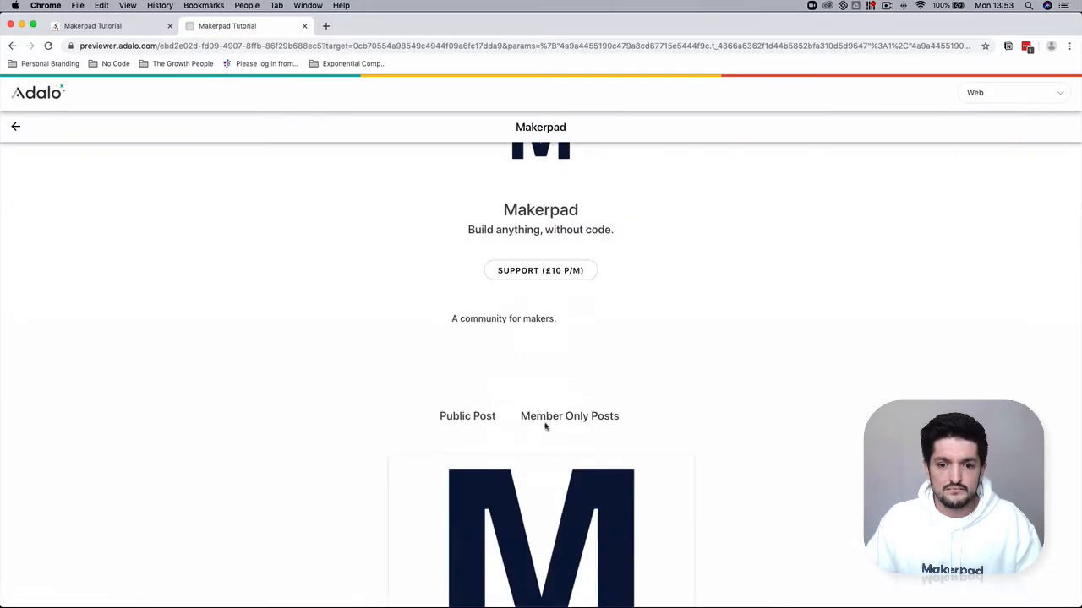
click(545, 275)
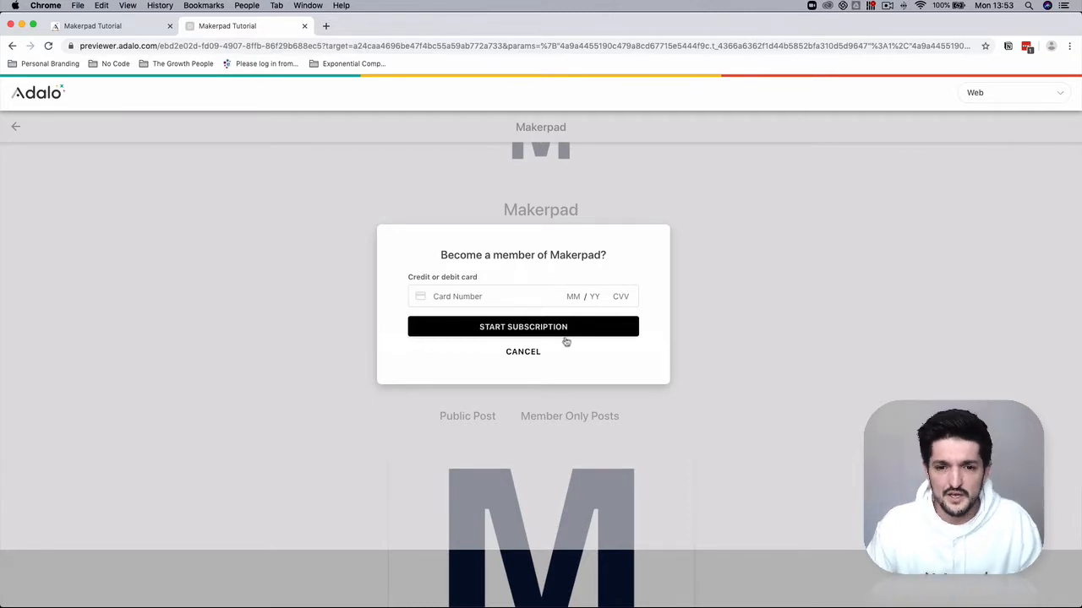
Try to start the subscription without card details, cancel the modal and close the preview
click(531, 333)
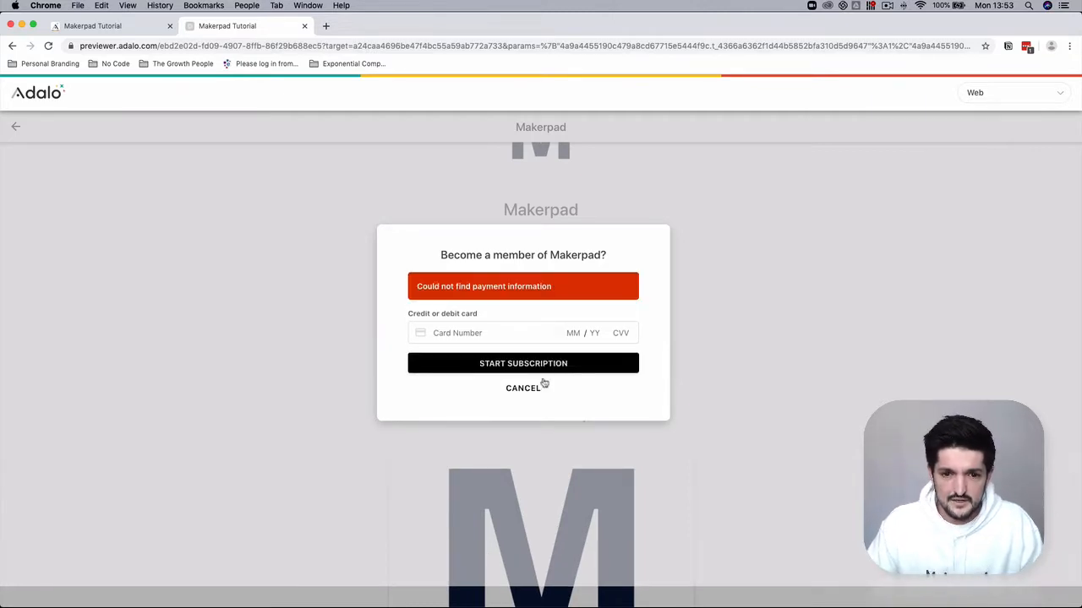
click(529, 391)
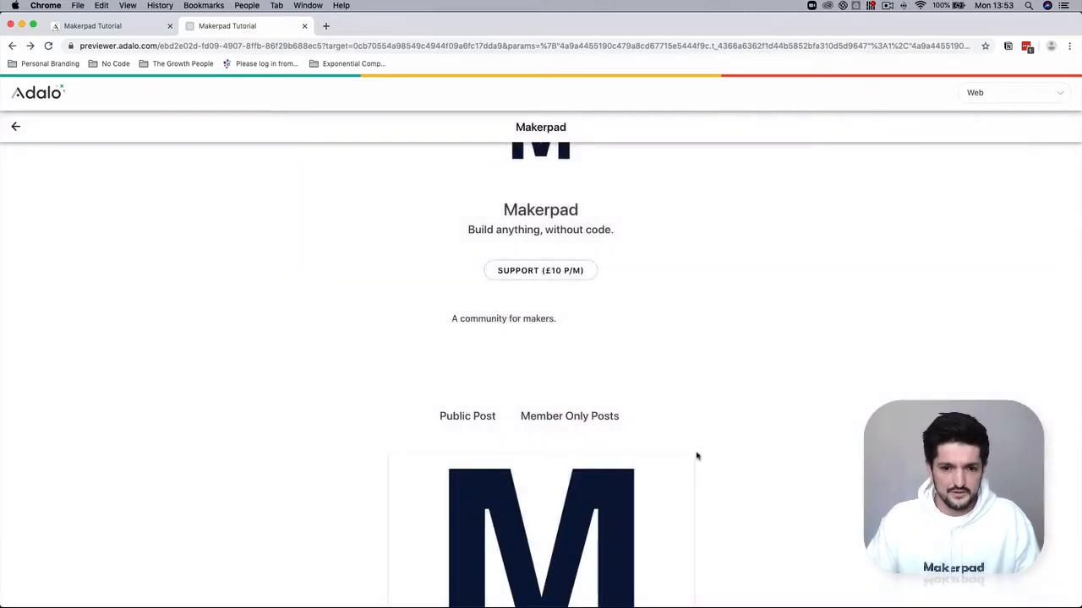
scroll(681, 430, up, 3)
key(super+w)
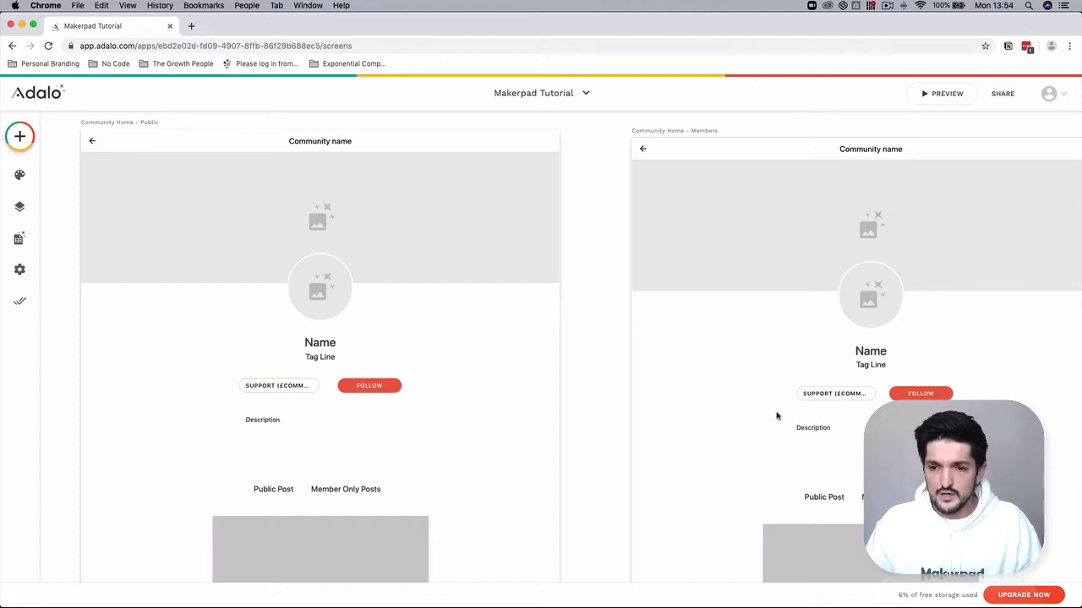
Set the visibility of the Support button on the Community Home – Public screen to Sometimes Visible
click(278, 388)
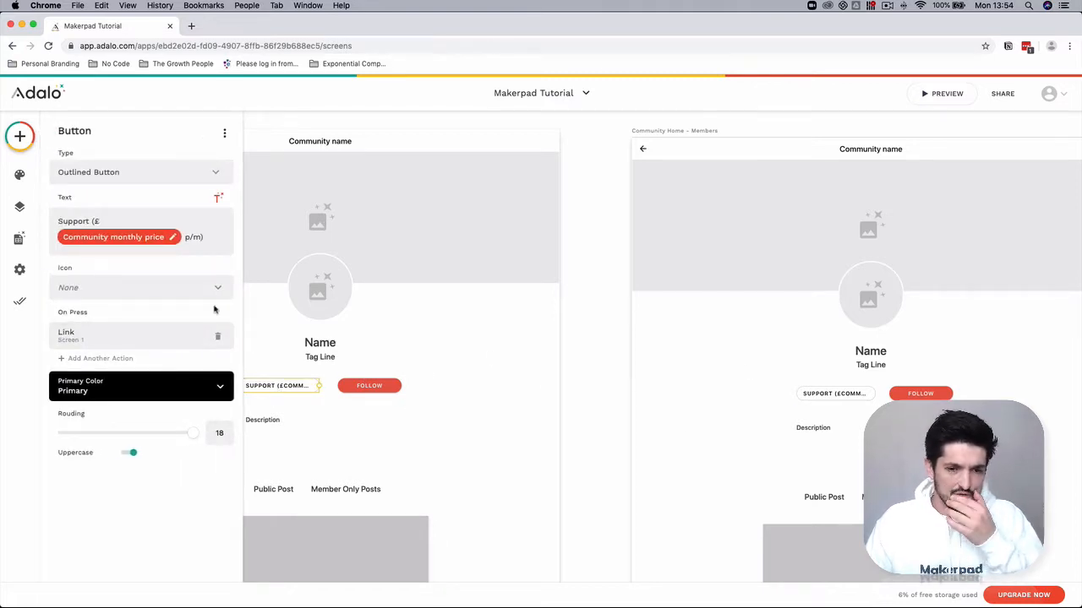
click(610, 486)
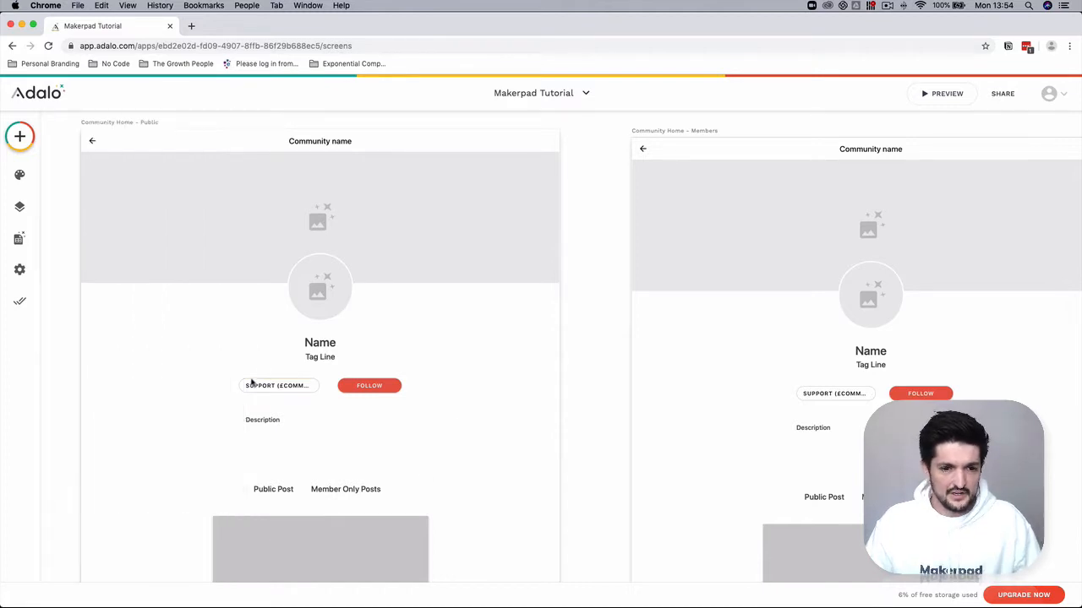
click(279, 386)
click(224, 136)
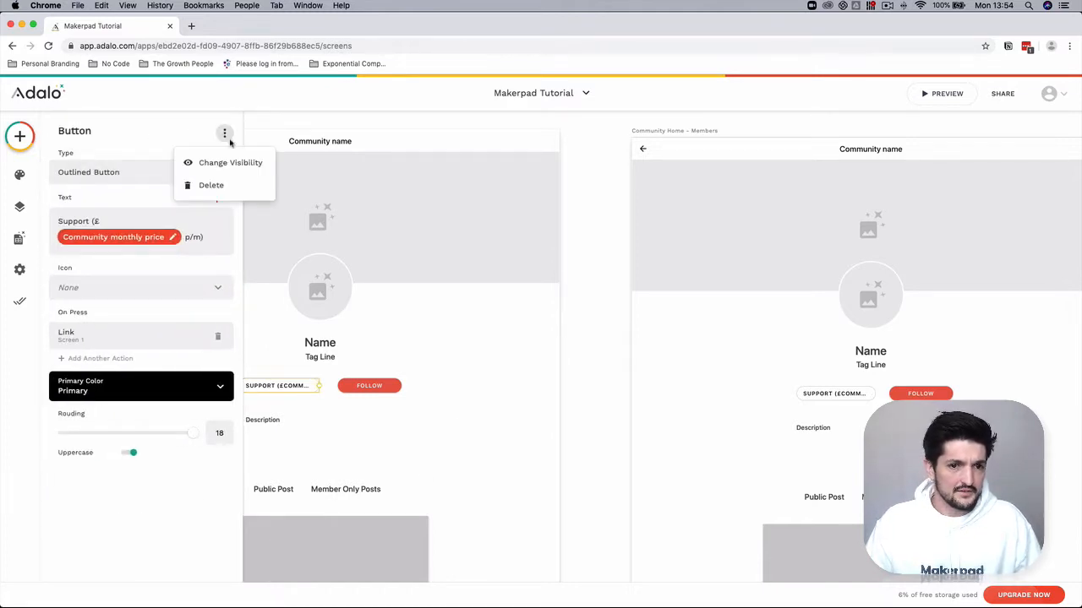
click(240, 161)
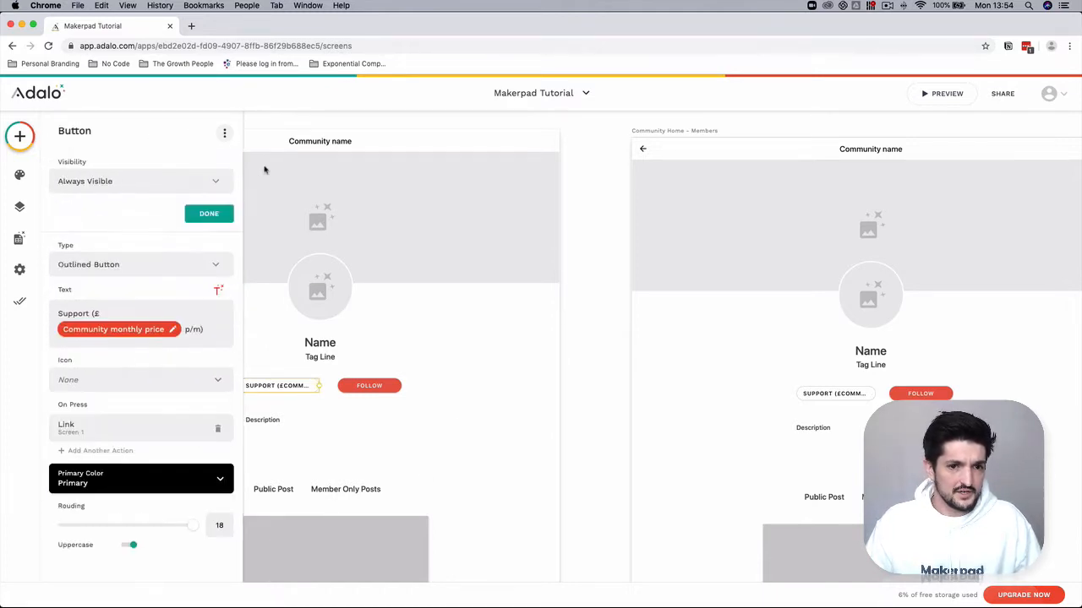
click(135, 181)
click(127, 230)
Make the public Support button visible only if all Community Members of Current Community does not contain Logged In User, and finish
click(127, 229)
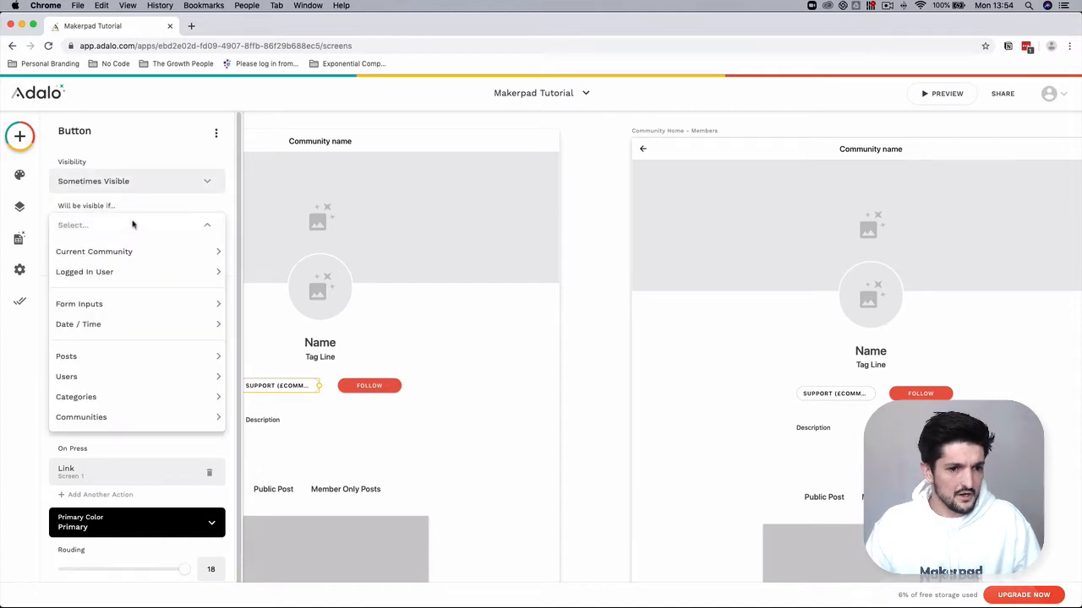
mouse_move(124, 271)
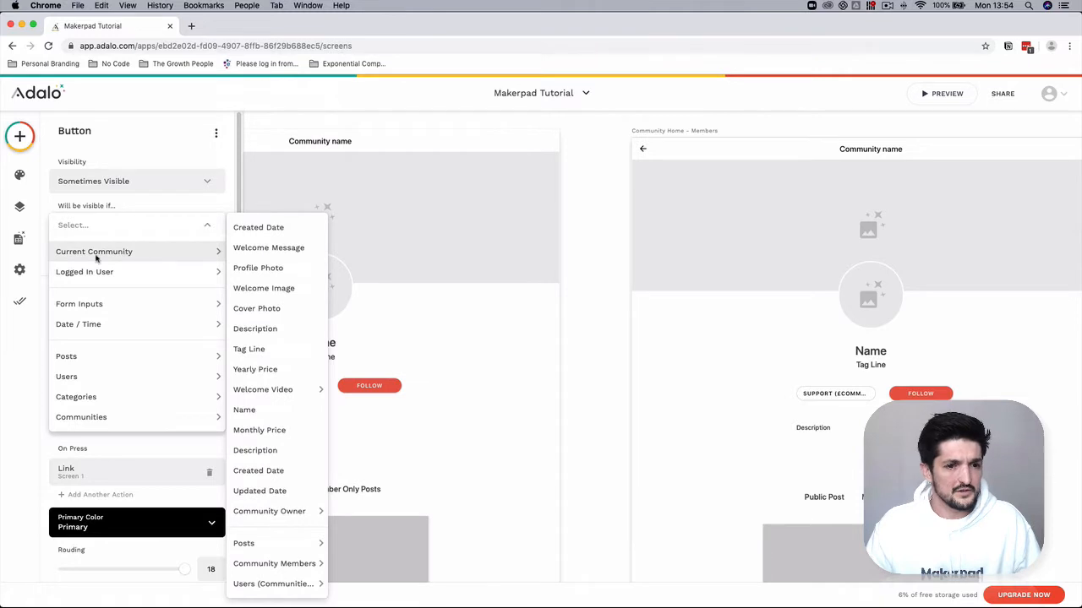
mouse_move(279, 564)
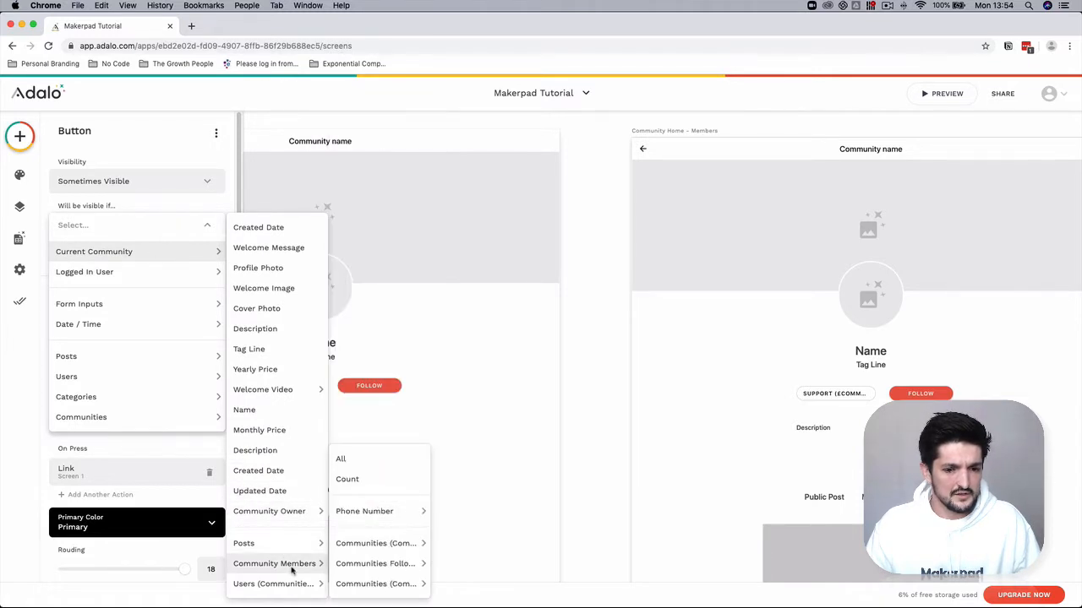
click(341, 459)
click(123, 261)
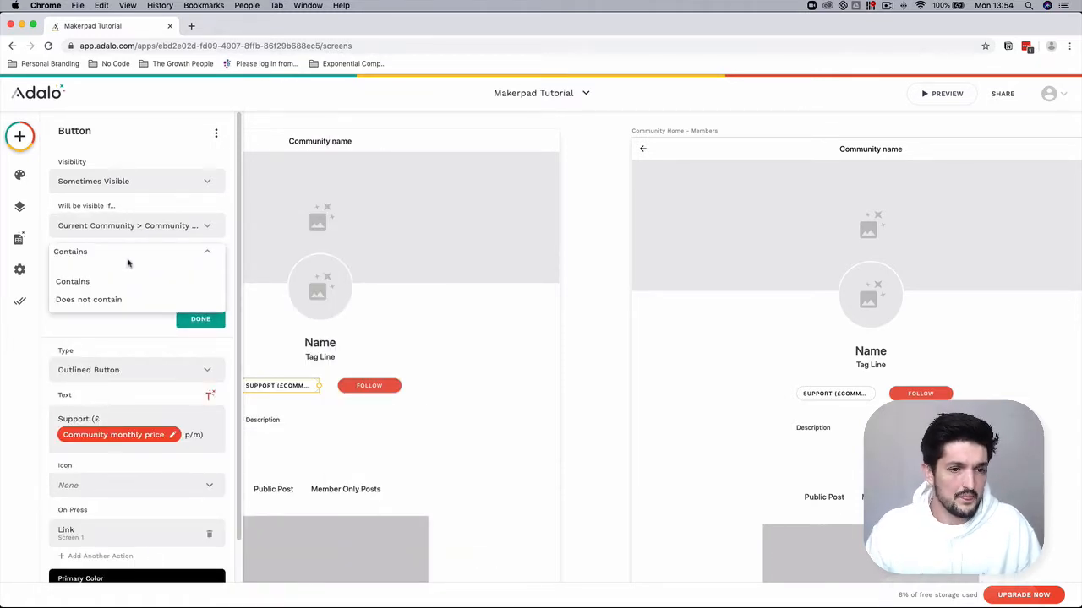
click(125, 299)
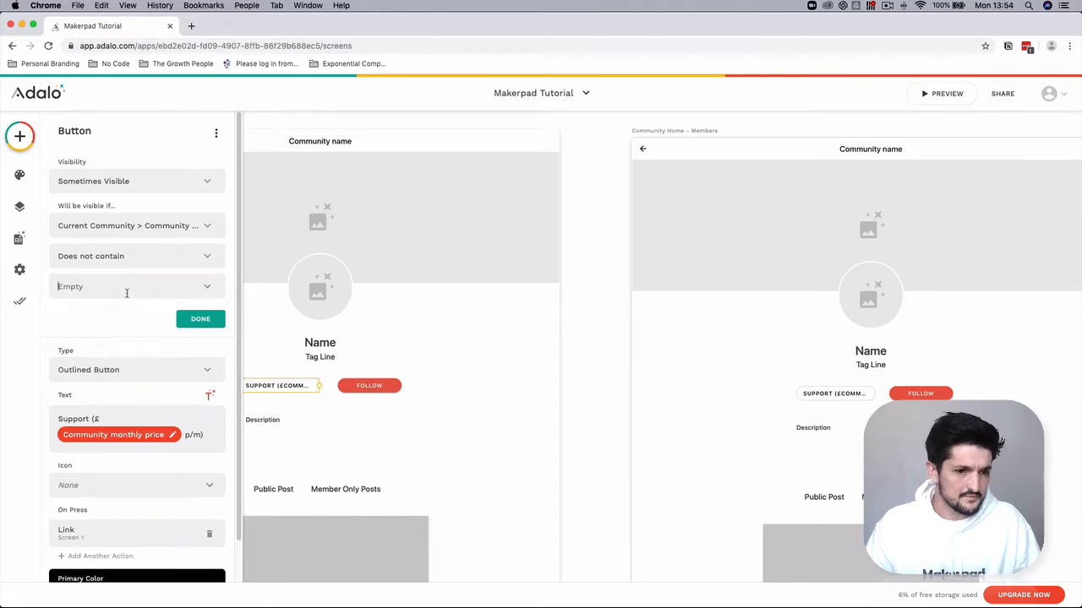
click(200, 291)
click(194, 329)
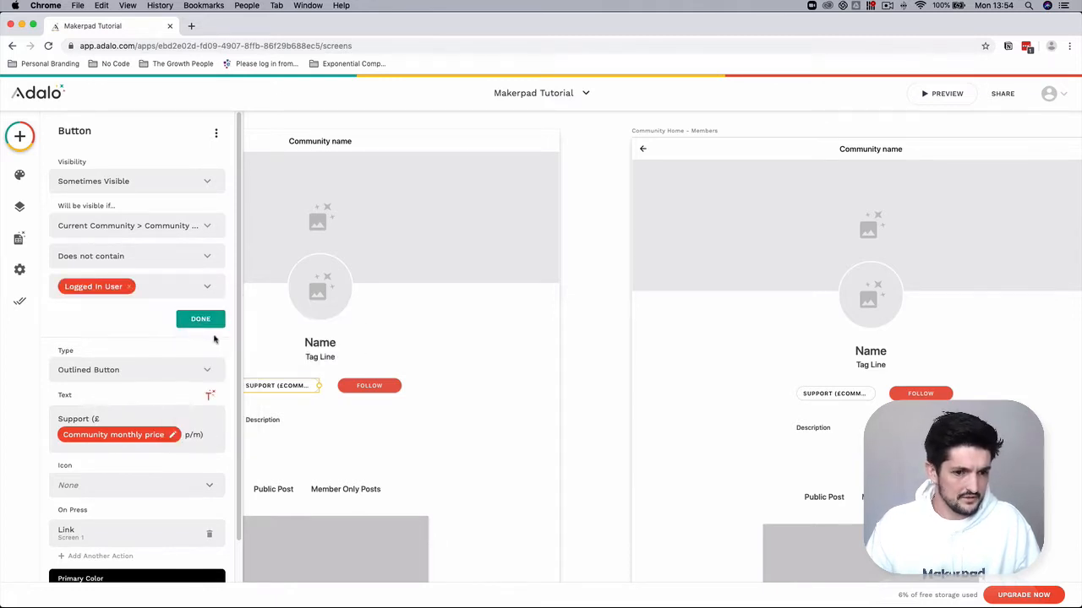
click(212, 322)
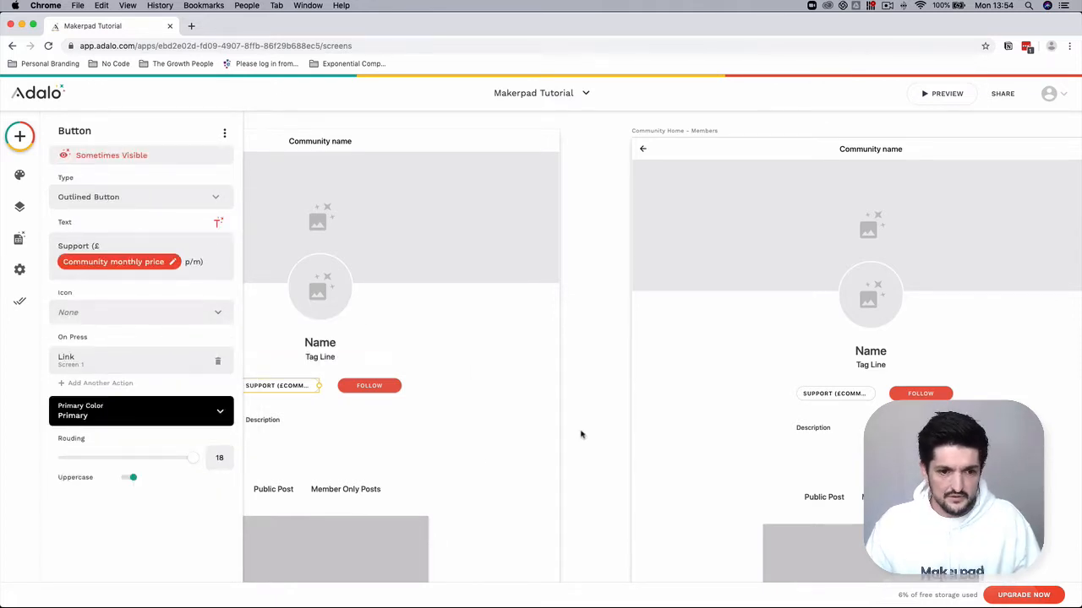
Set the visibility of the Support button on the Community Home – Members screen to Sometimes Visible
click(615, 425)
click(834, 393)
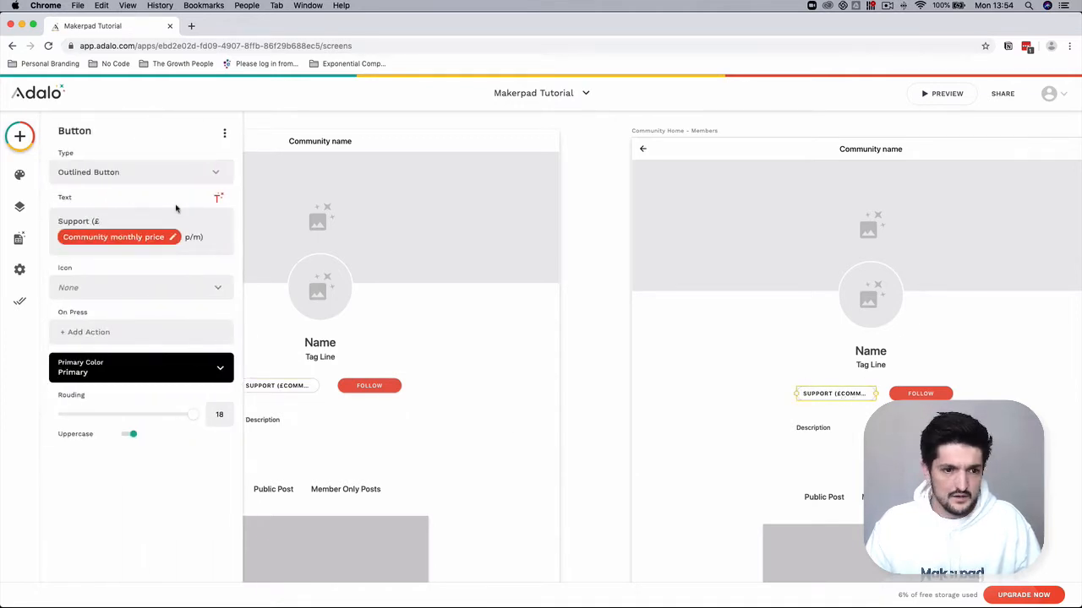
click(144, 173)
click(144, 171)
click(223, 133)
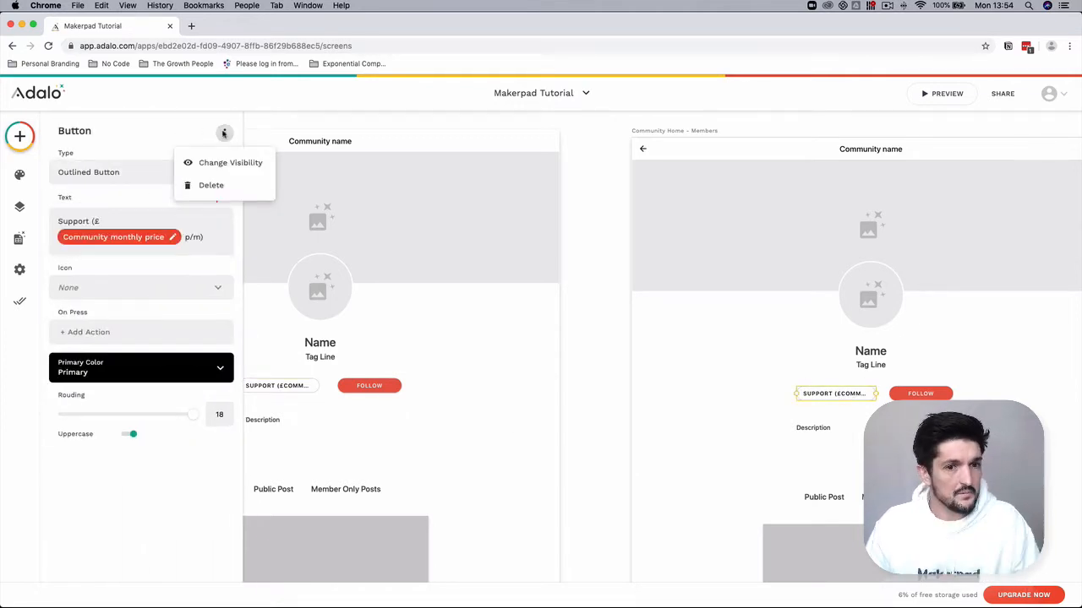
click(230, 165)
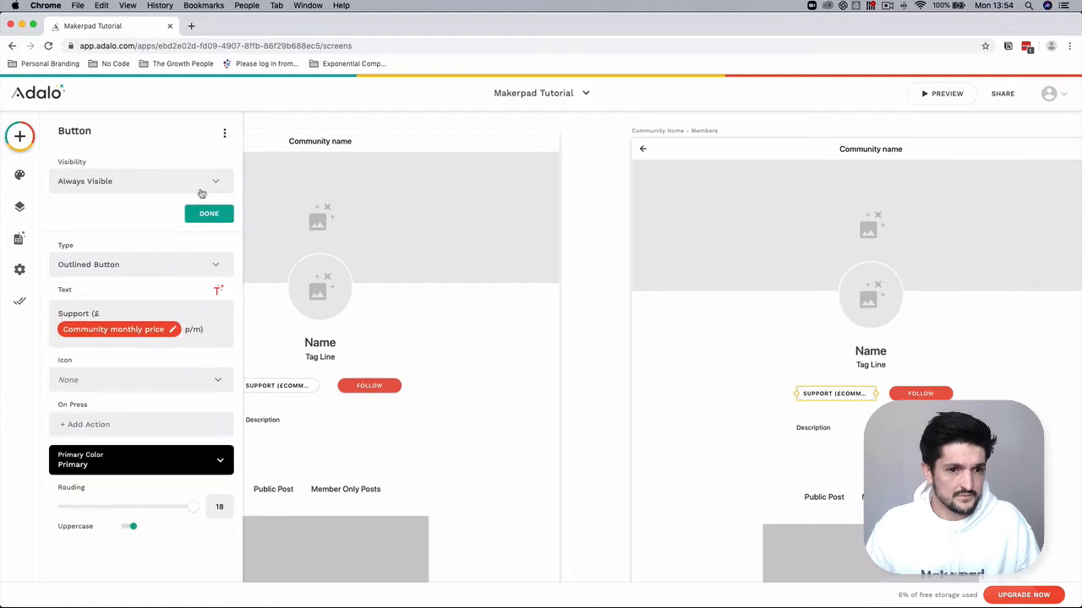
click(140, 185)
click(134, 233)
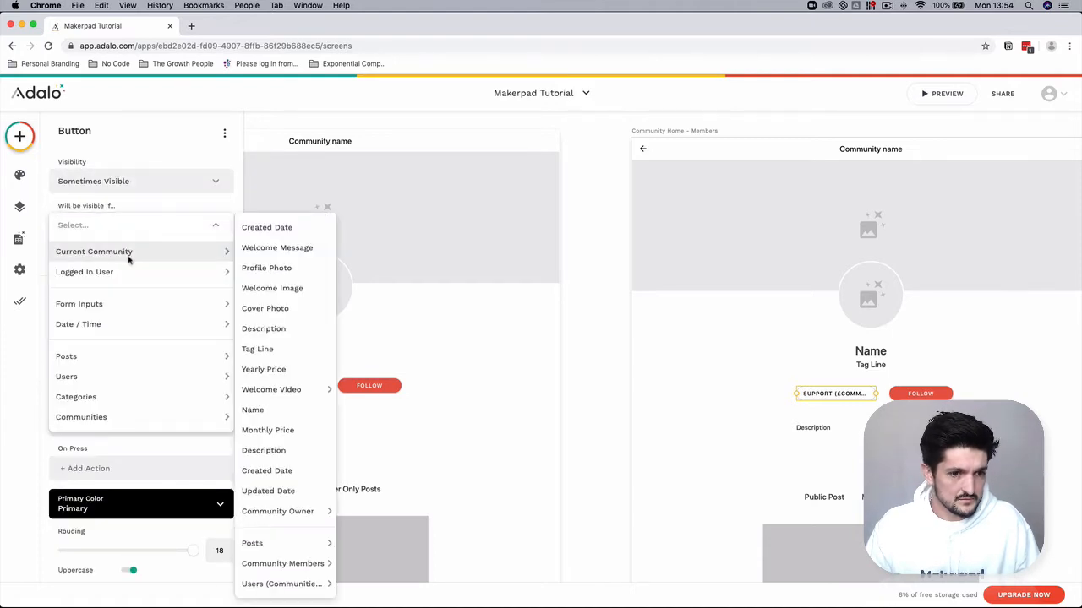
Make the members' Support button visible only if all Community Members of Current Community does not contain Logged In User, and finish
mouse_move(127, 272)
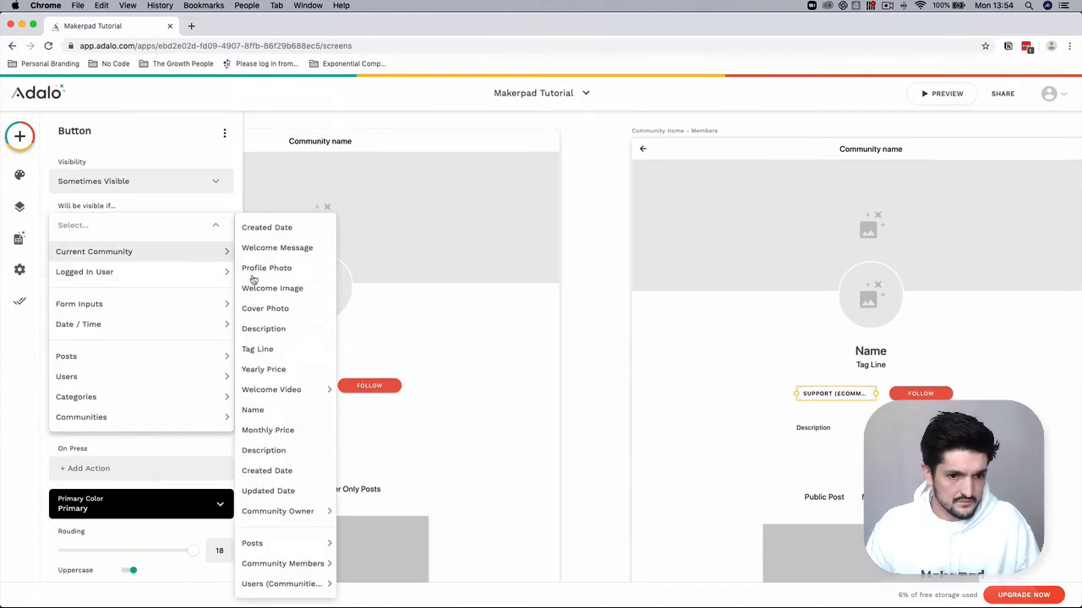
mouse_move(169, 251)
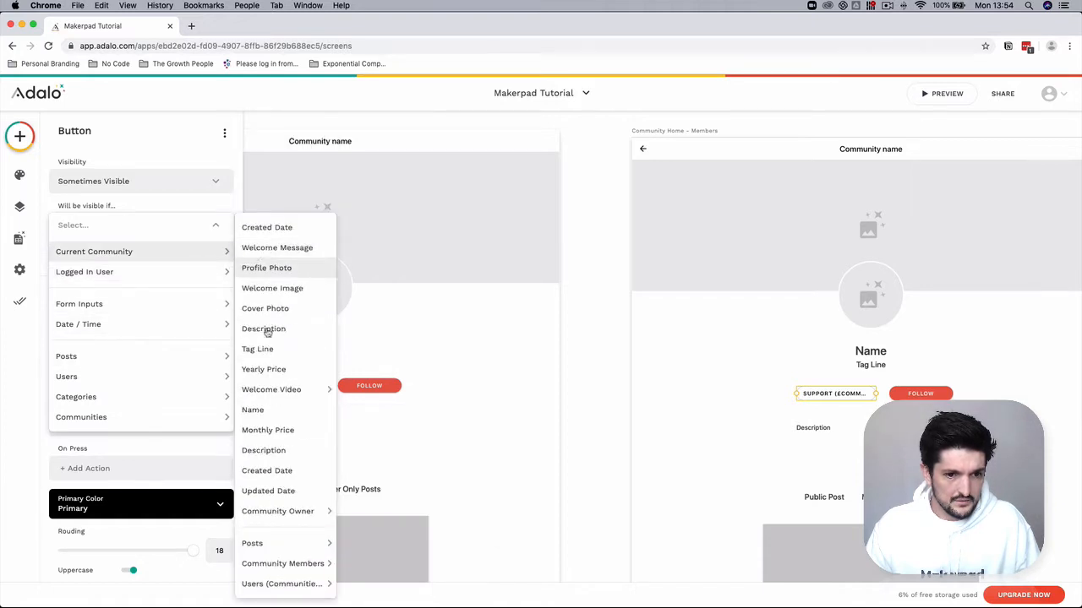
mouse_move(330, 564)
click(364, 461)
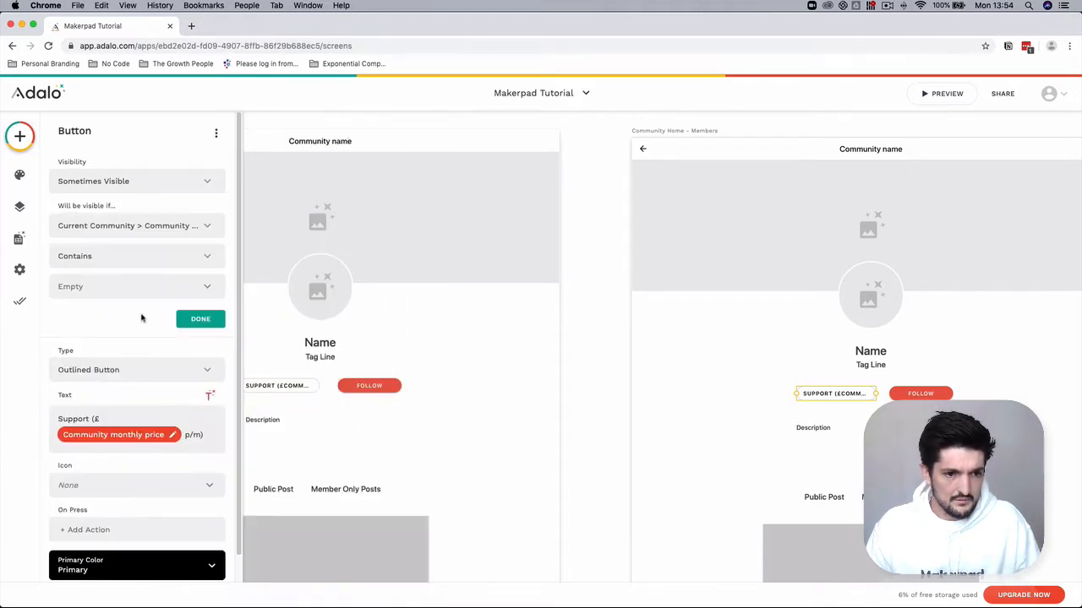
click(131, 263)
click(124, 298)
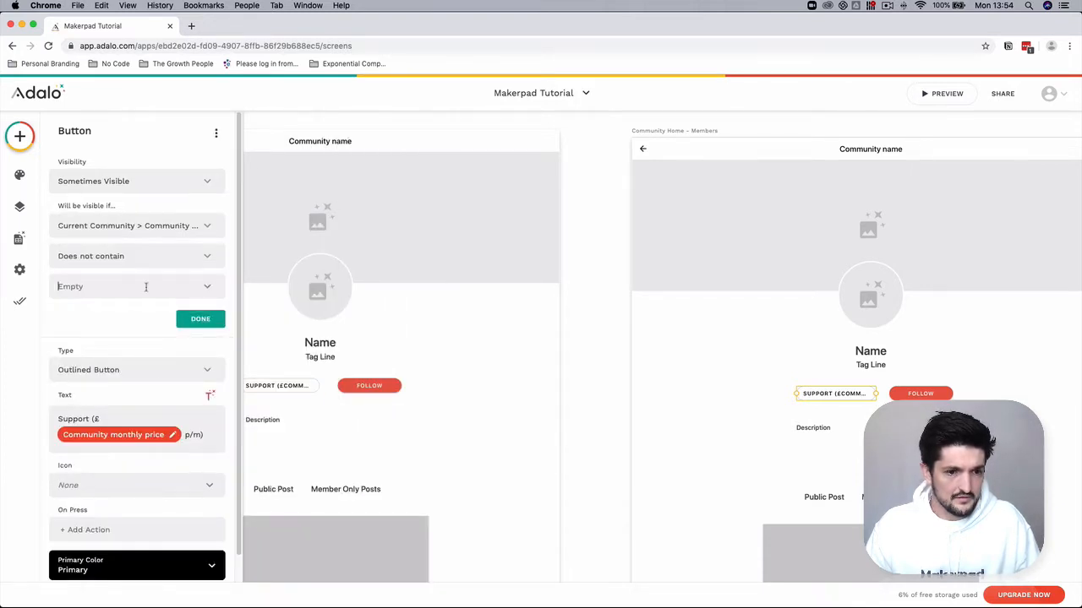
click(146, 286)
mouse_move(203, 330)
mouse_move(314, 335)
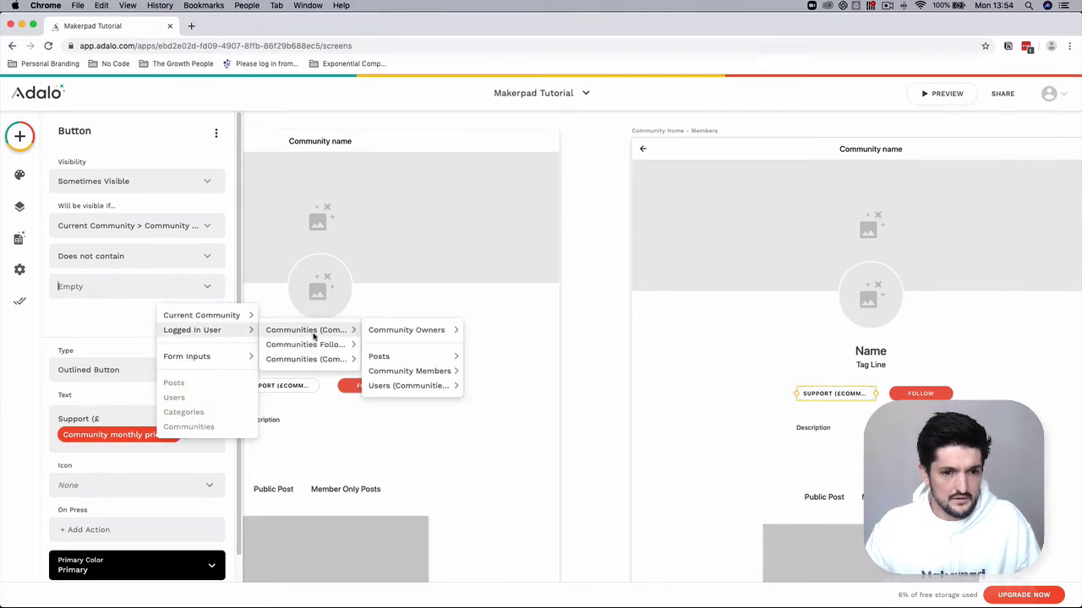
click(207, 331)
click(199, 319)
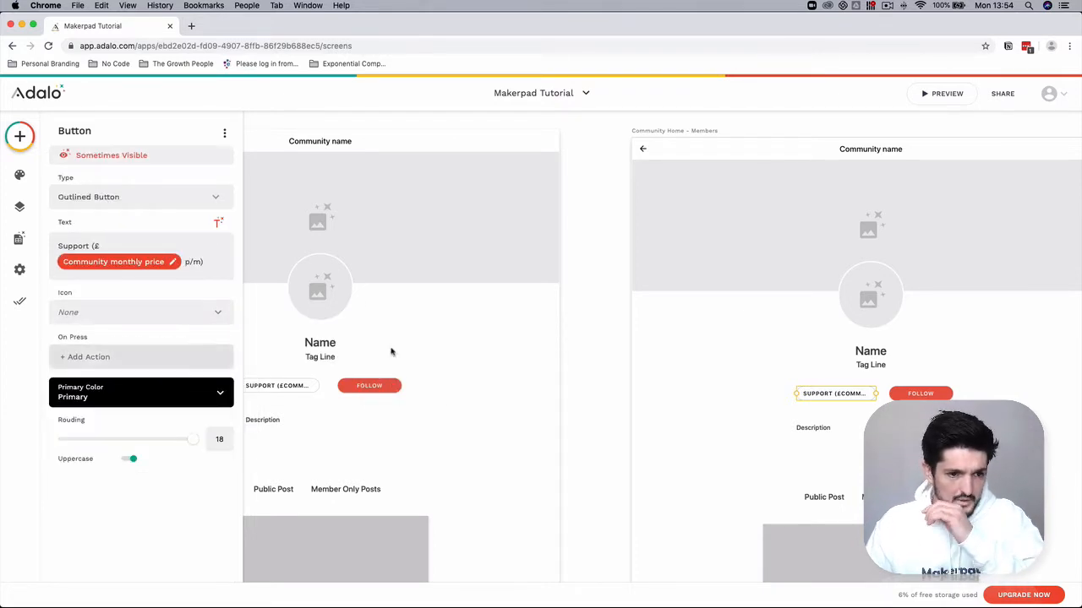
click(574, 414)
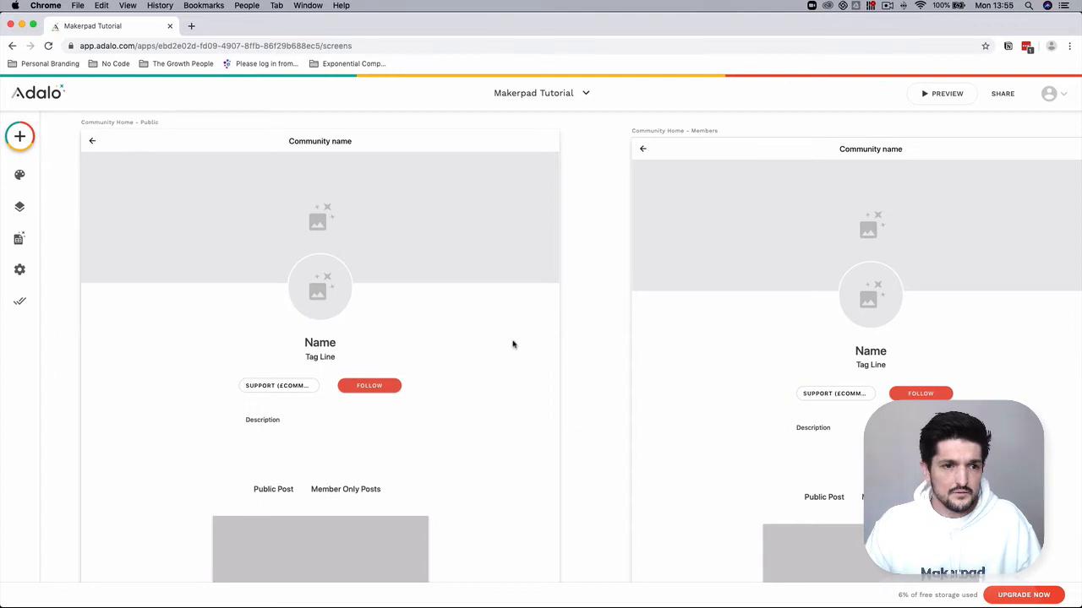
Open the Makerpad record of the Communities database collection for editing
click(20, 238)
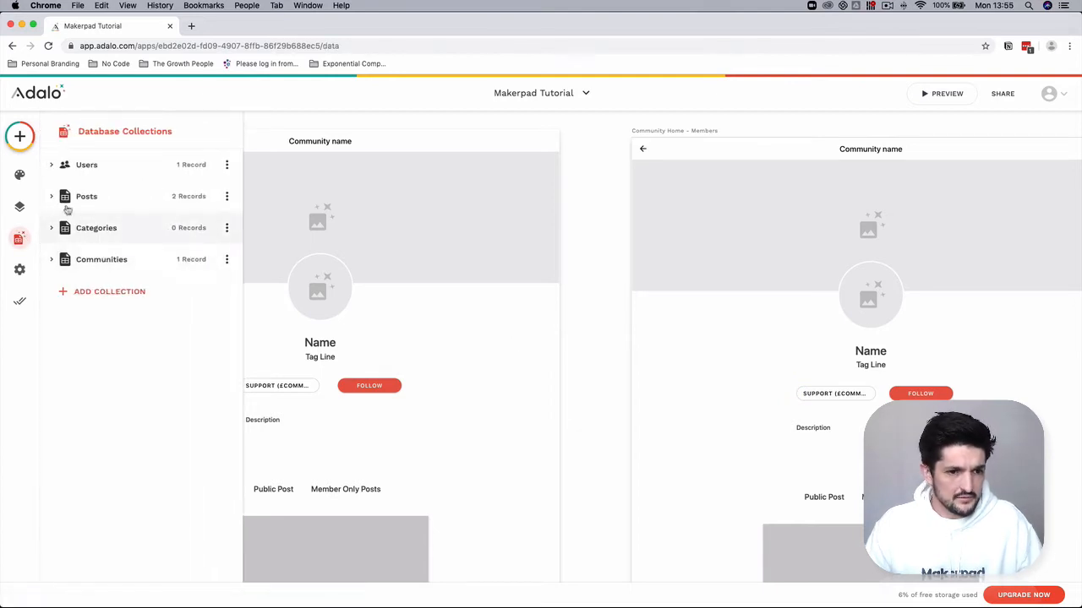
click(56, 259)
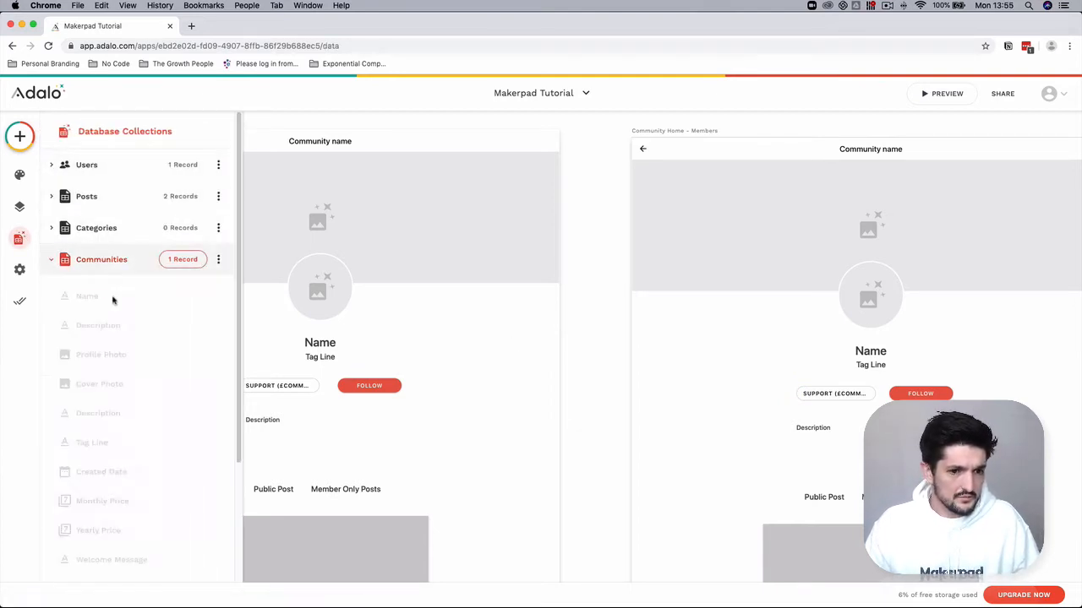
scroll(117, 418, down, 5)
scroll(111, 447, up, 5)
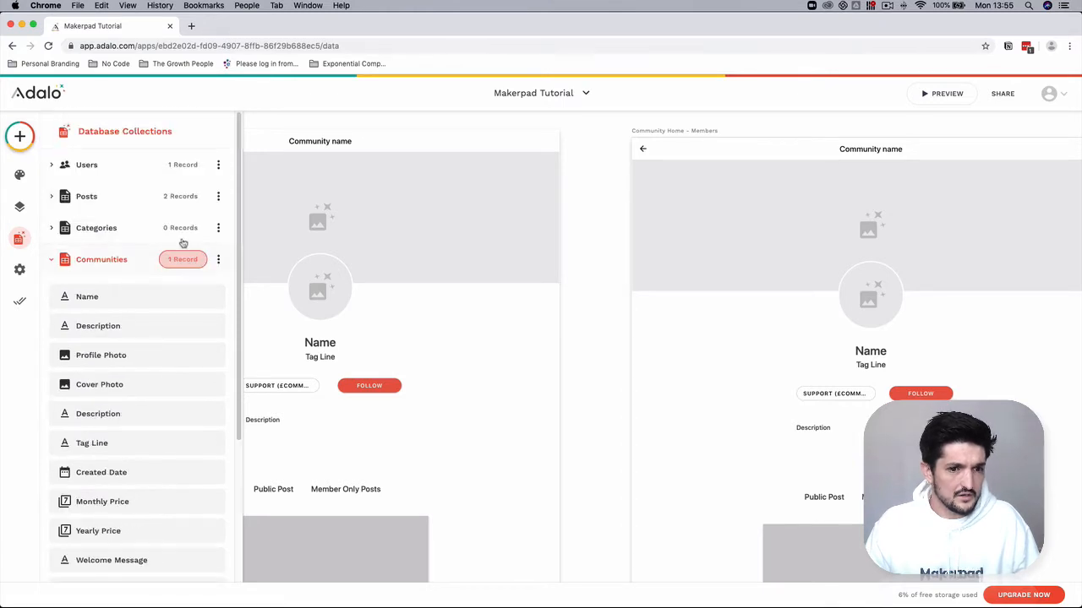
click(182, 258)
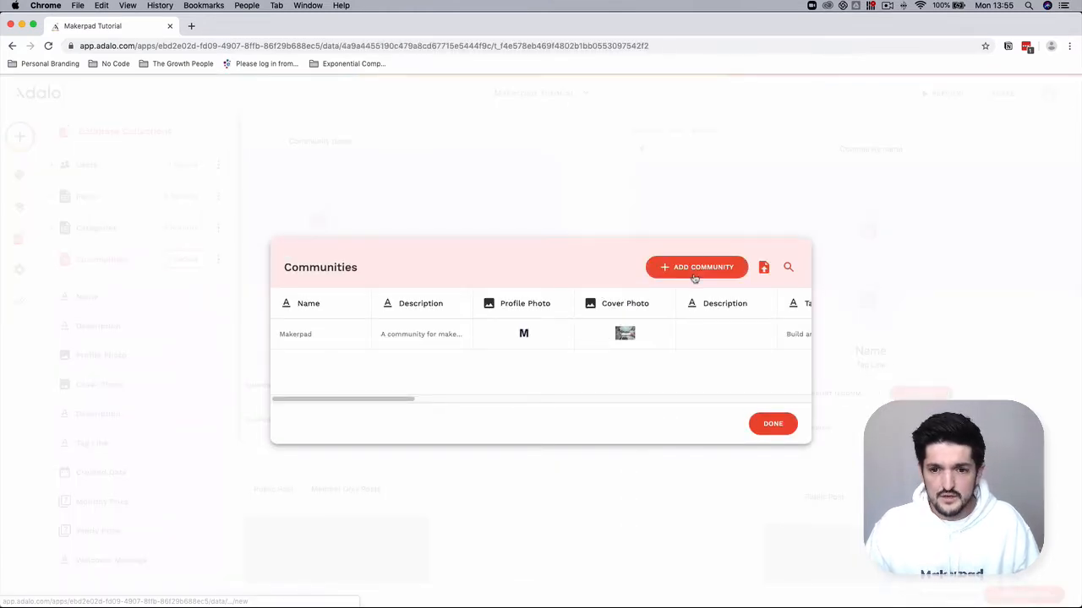
click(683, 338)
Add the existing user to the Makerpad record's Community Members, save the record and close the collection
scroll(581, 384, down, 10)
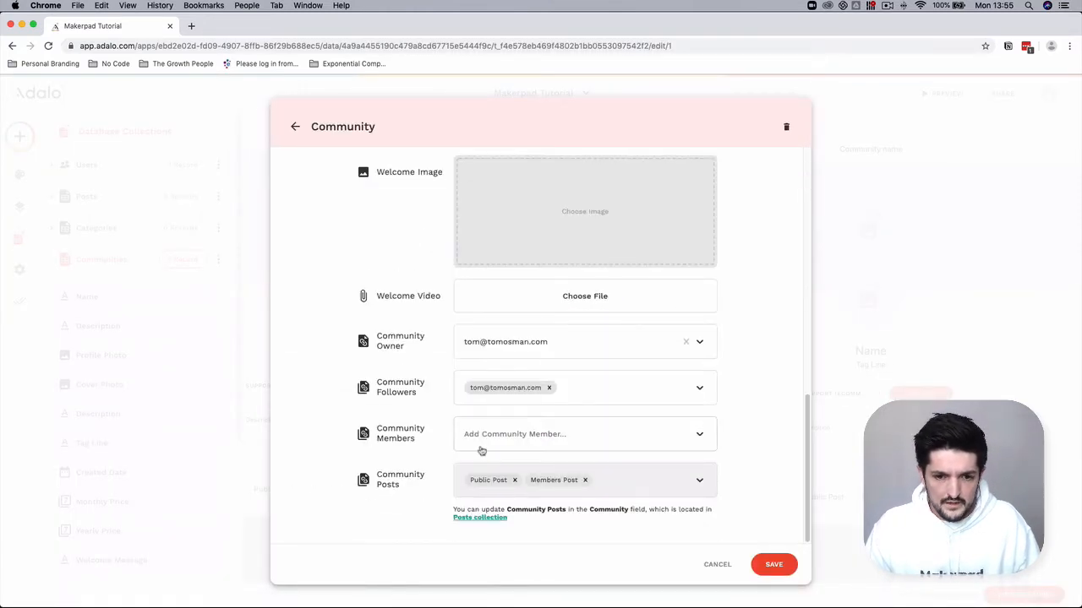
click(563, 436)
click(566, 470)
click(773, 564)
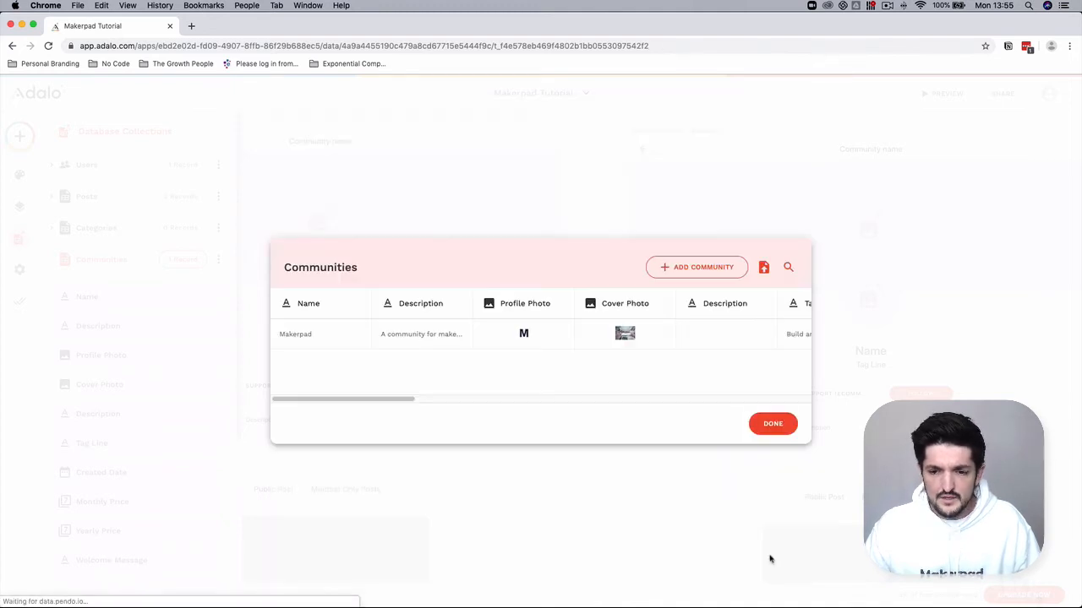
click(772, 422)
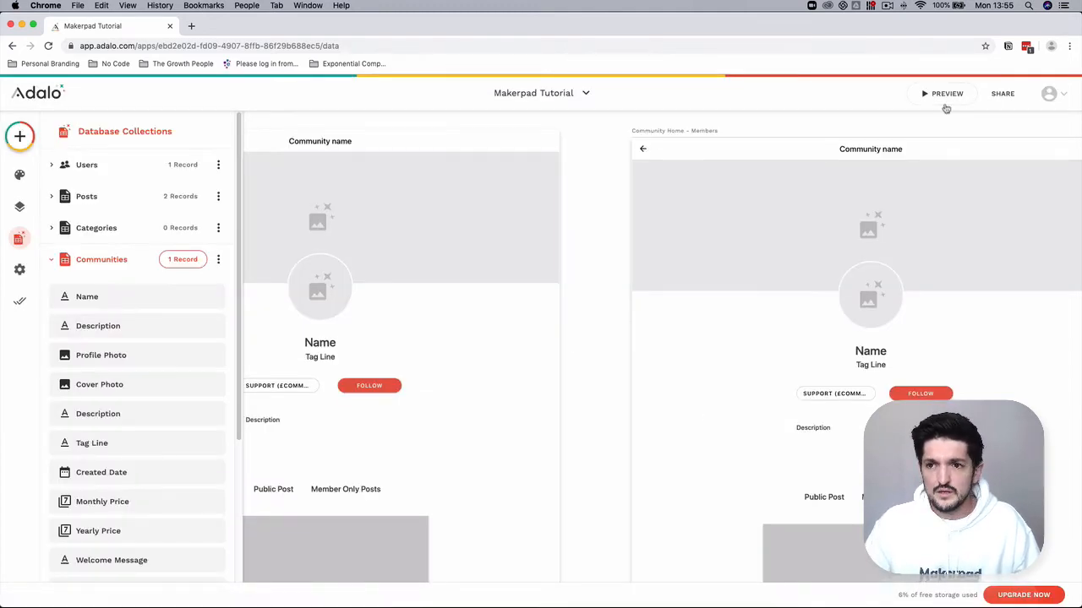
Preview the app, open the joined Makerpad community and check its public and Member Only Posts pages for the Support button
click(970, 94)
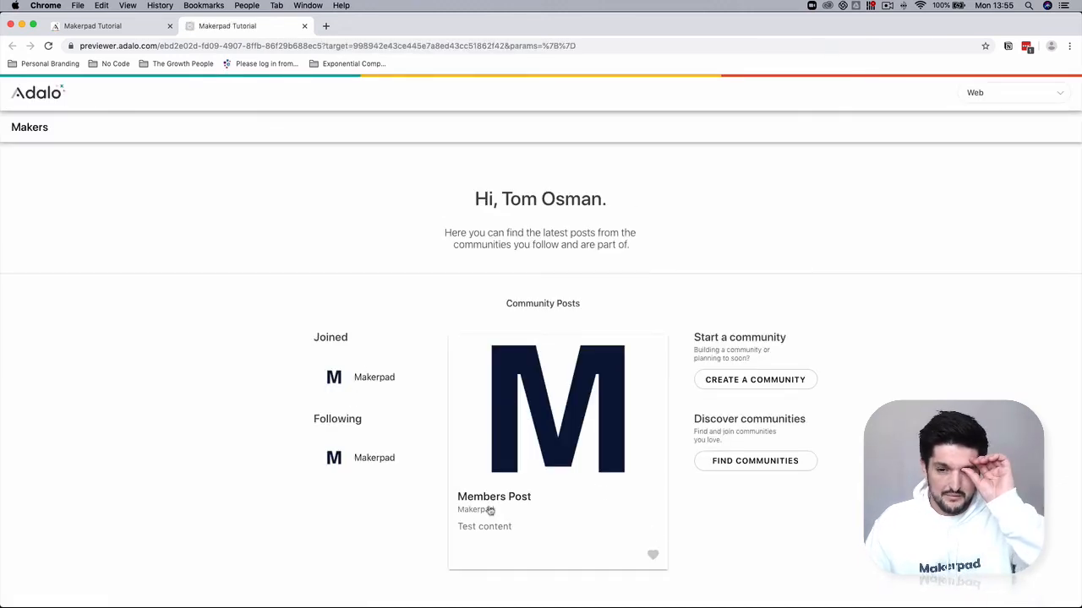
click(369, 383)
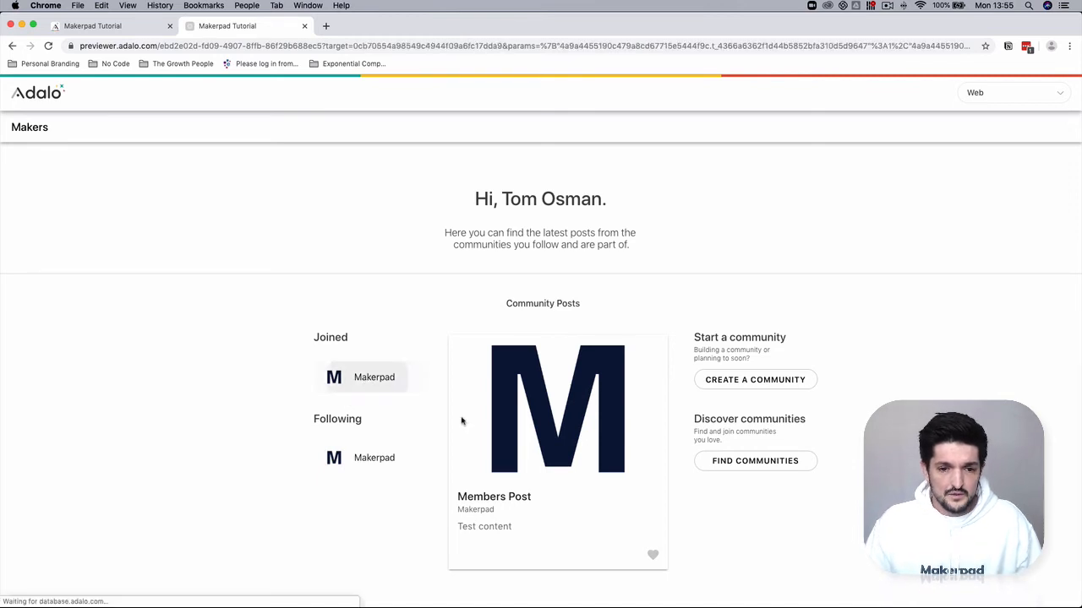
scroll(562, 478, down, 3)
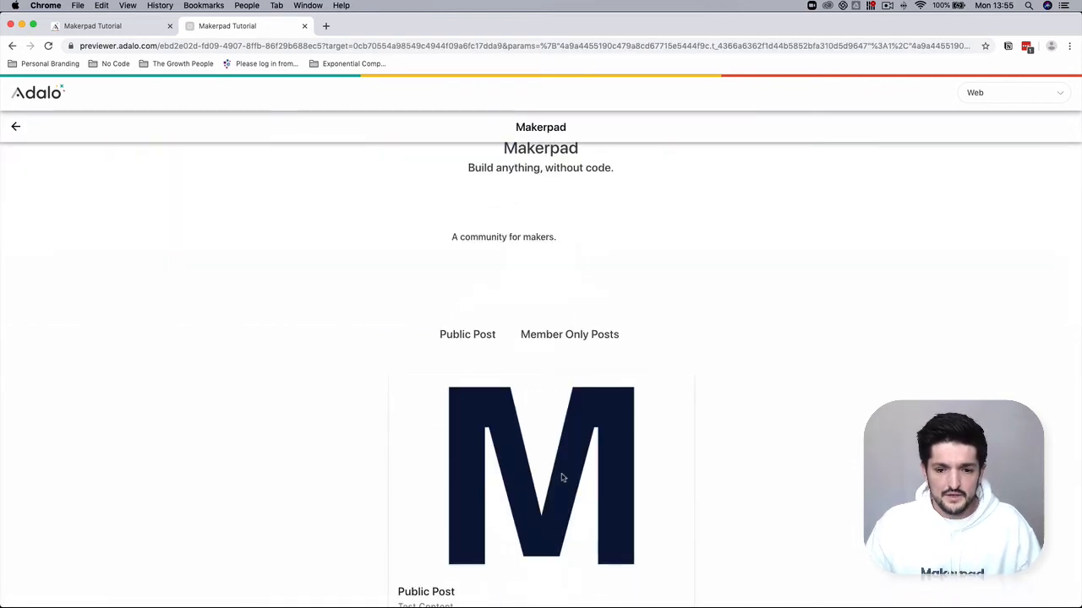
click(580, 336)
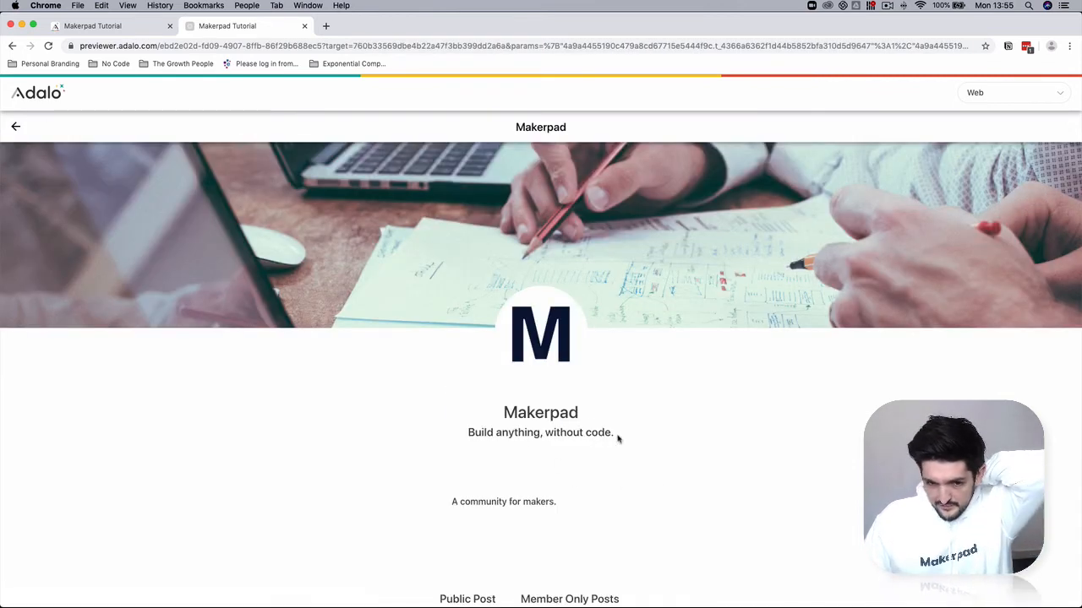
scroll(546, 447, down, 4)
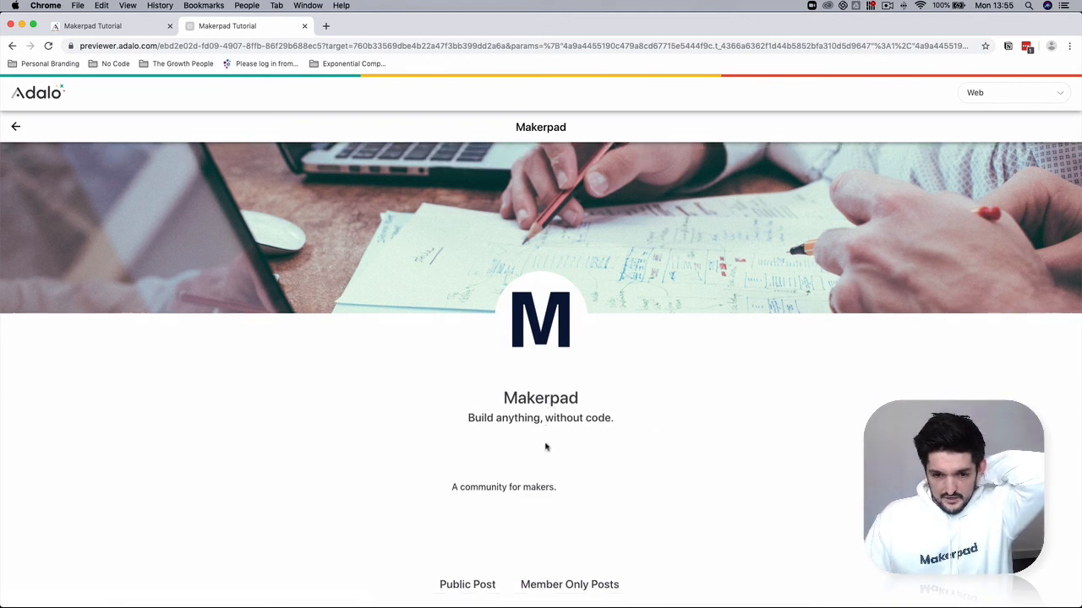